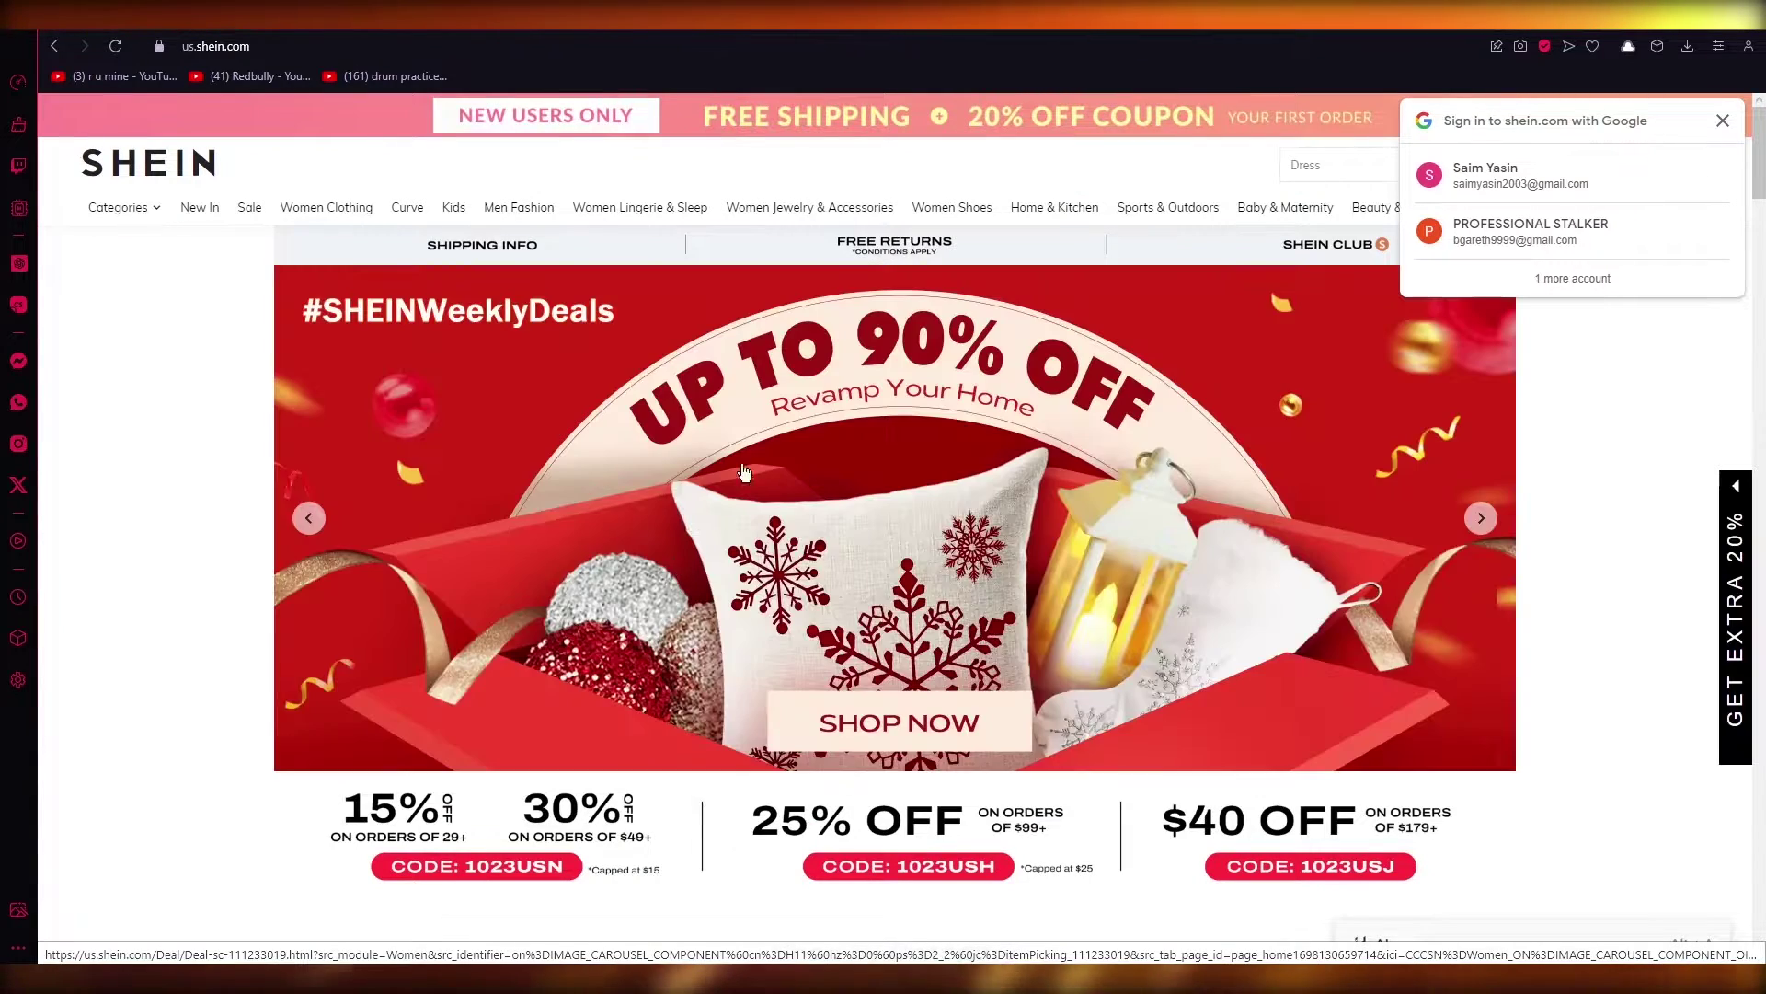
- Look over the SHEIN homepage and dismiss the coupon sign-in offer
{"action": "scroll", "coordinate": [258, 398], "scroll_direction": "down", "scroll_amount": 10}
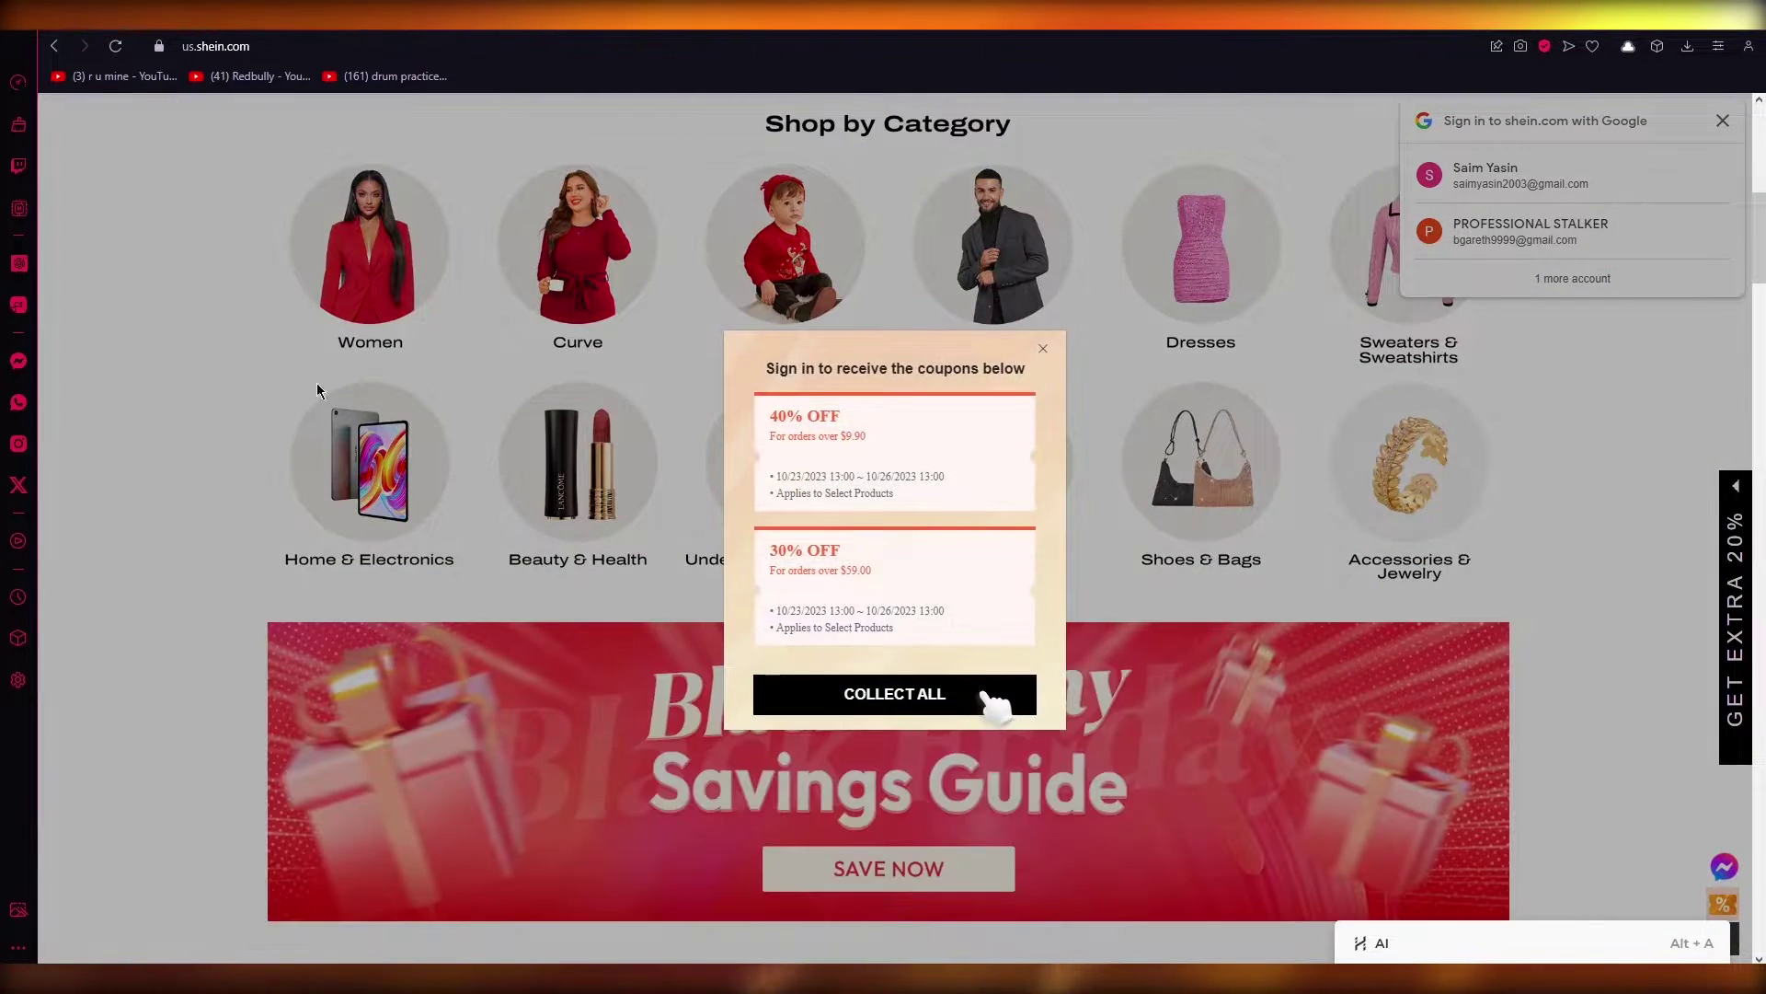
{"action": "scroll", "coordinate": [317, 390], "scroll_direction": "up", "scroll_amount": 10}
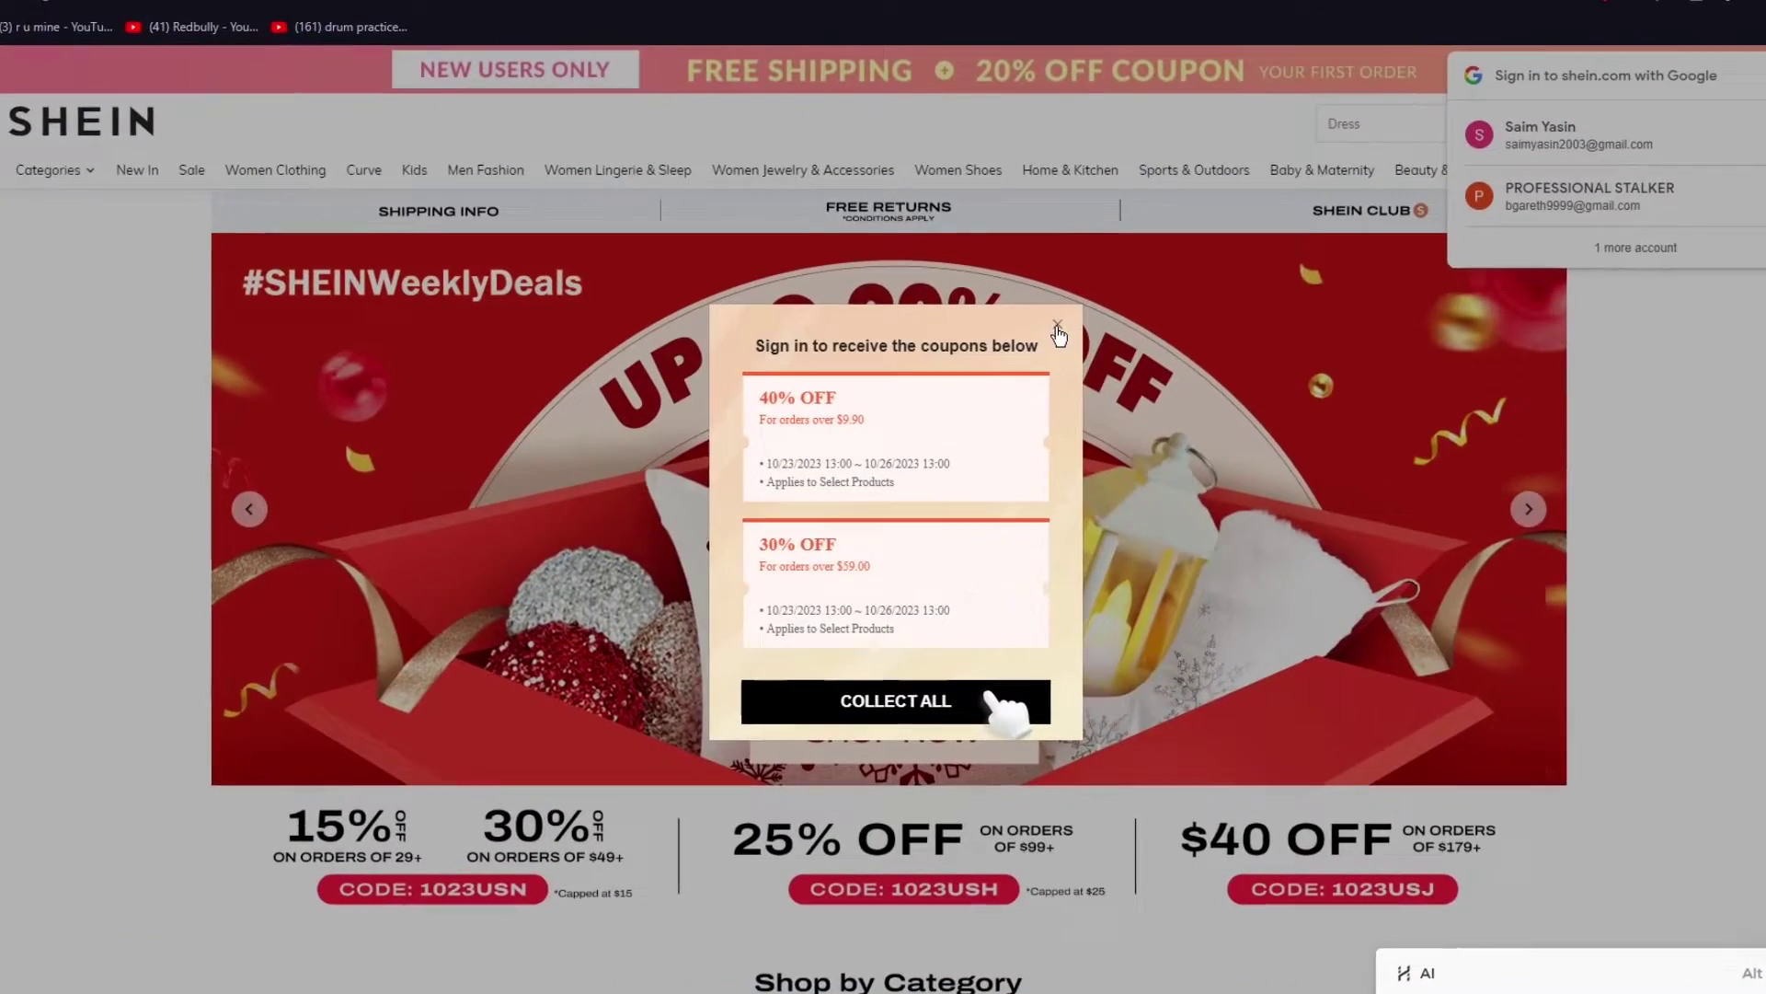
{"action": "left_click", "coordinate": [1049, 339]}
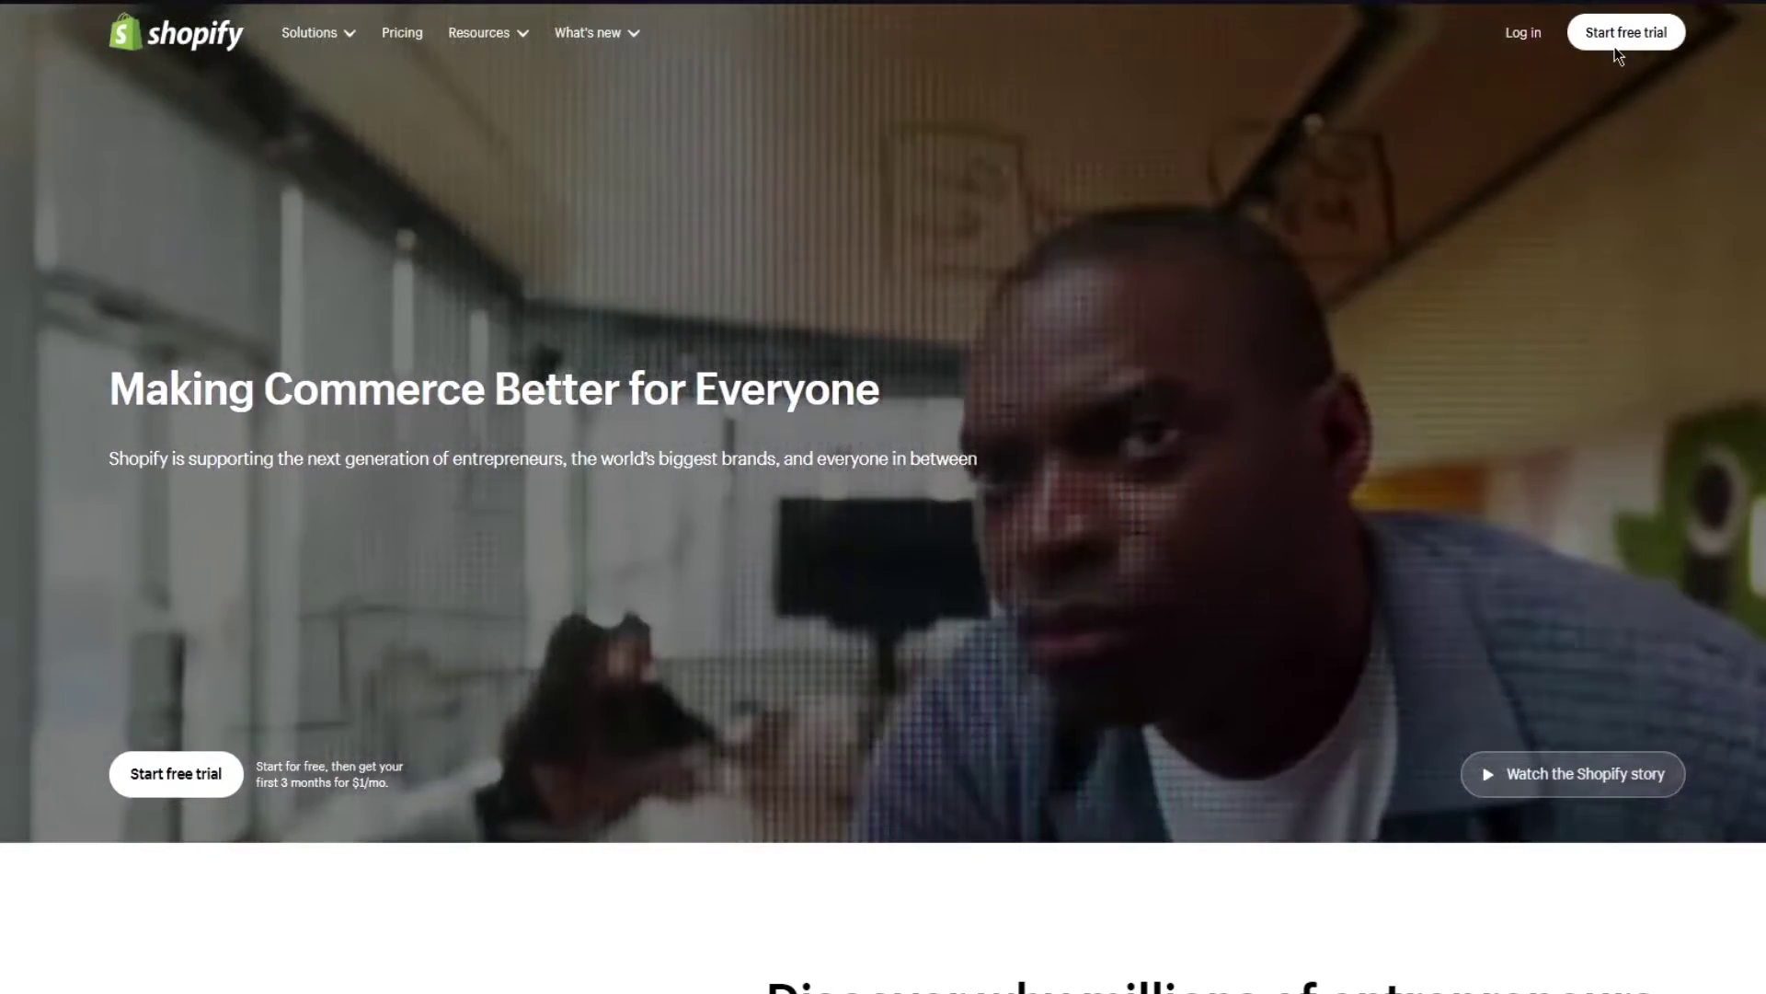
- Start the Shopify free trial and reach the Shopify App Store through the store admin's recommended apps
{"action": "left_click", "coordinate": [1617, 44]}
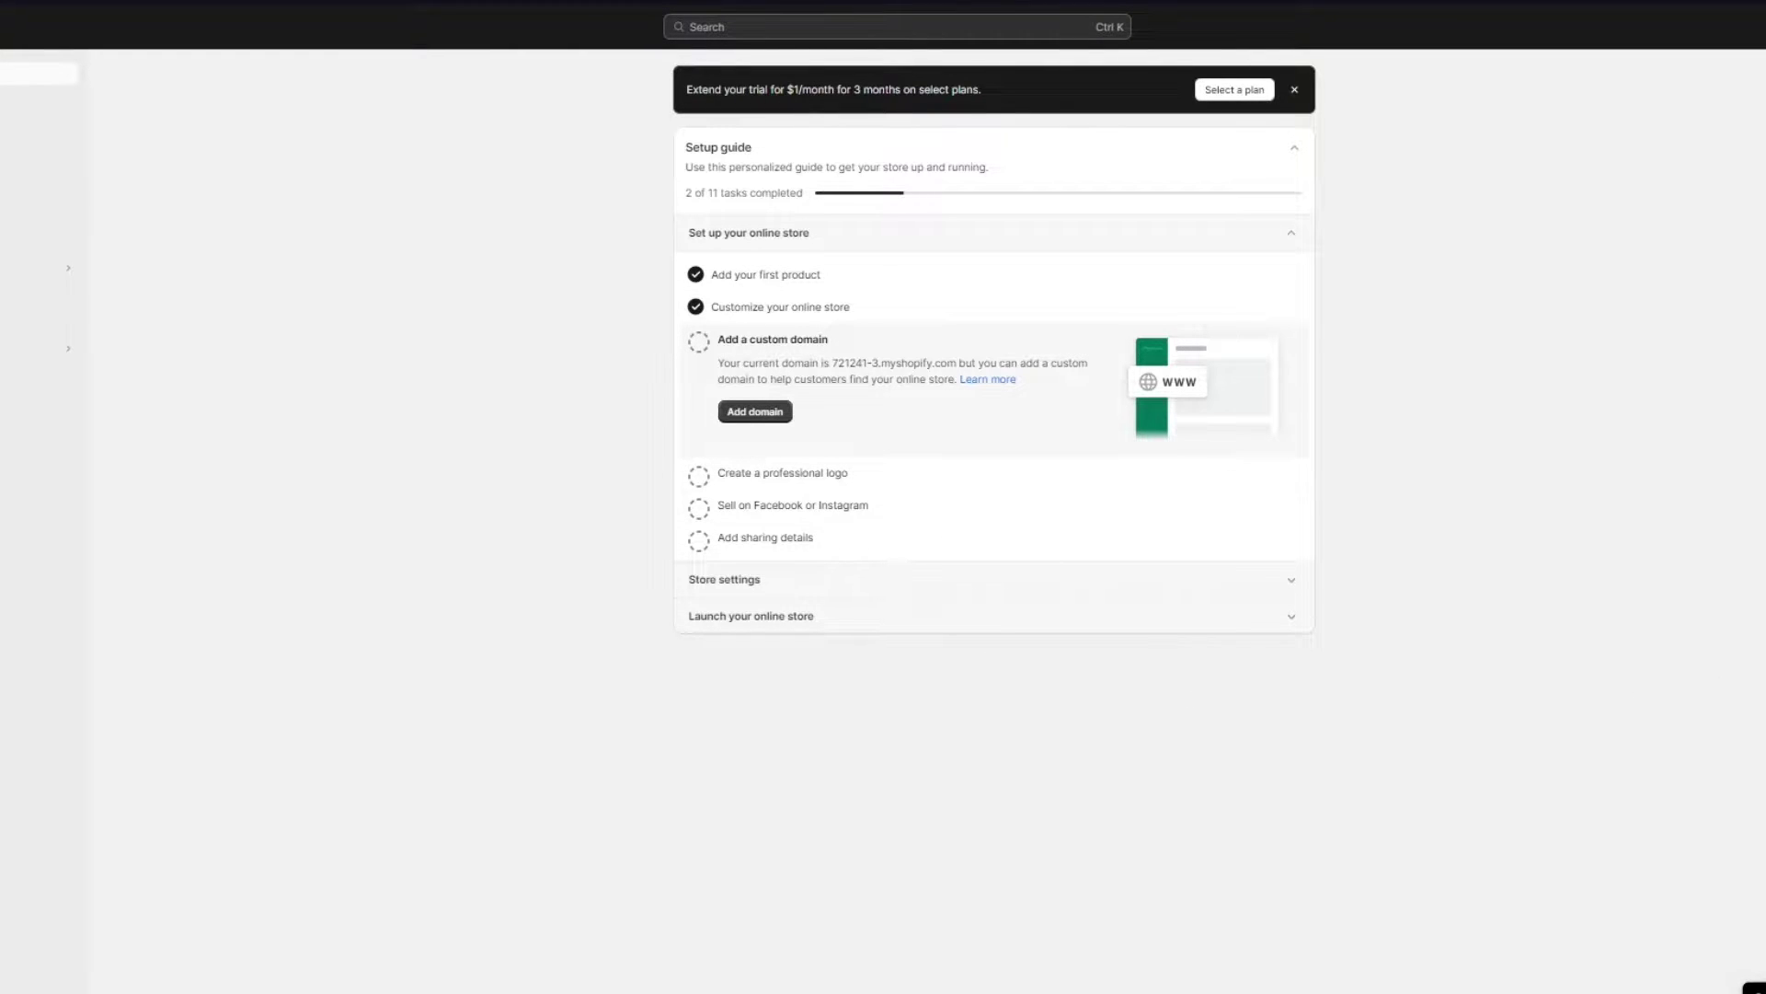
{"action": "left_click", "coordinate": [9, 348]}
{"action": "left_click", "coordinate": [753, 160]}
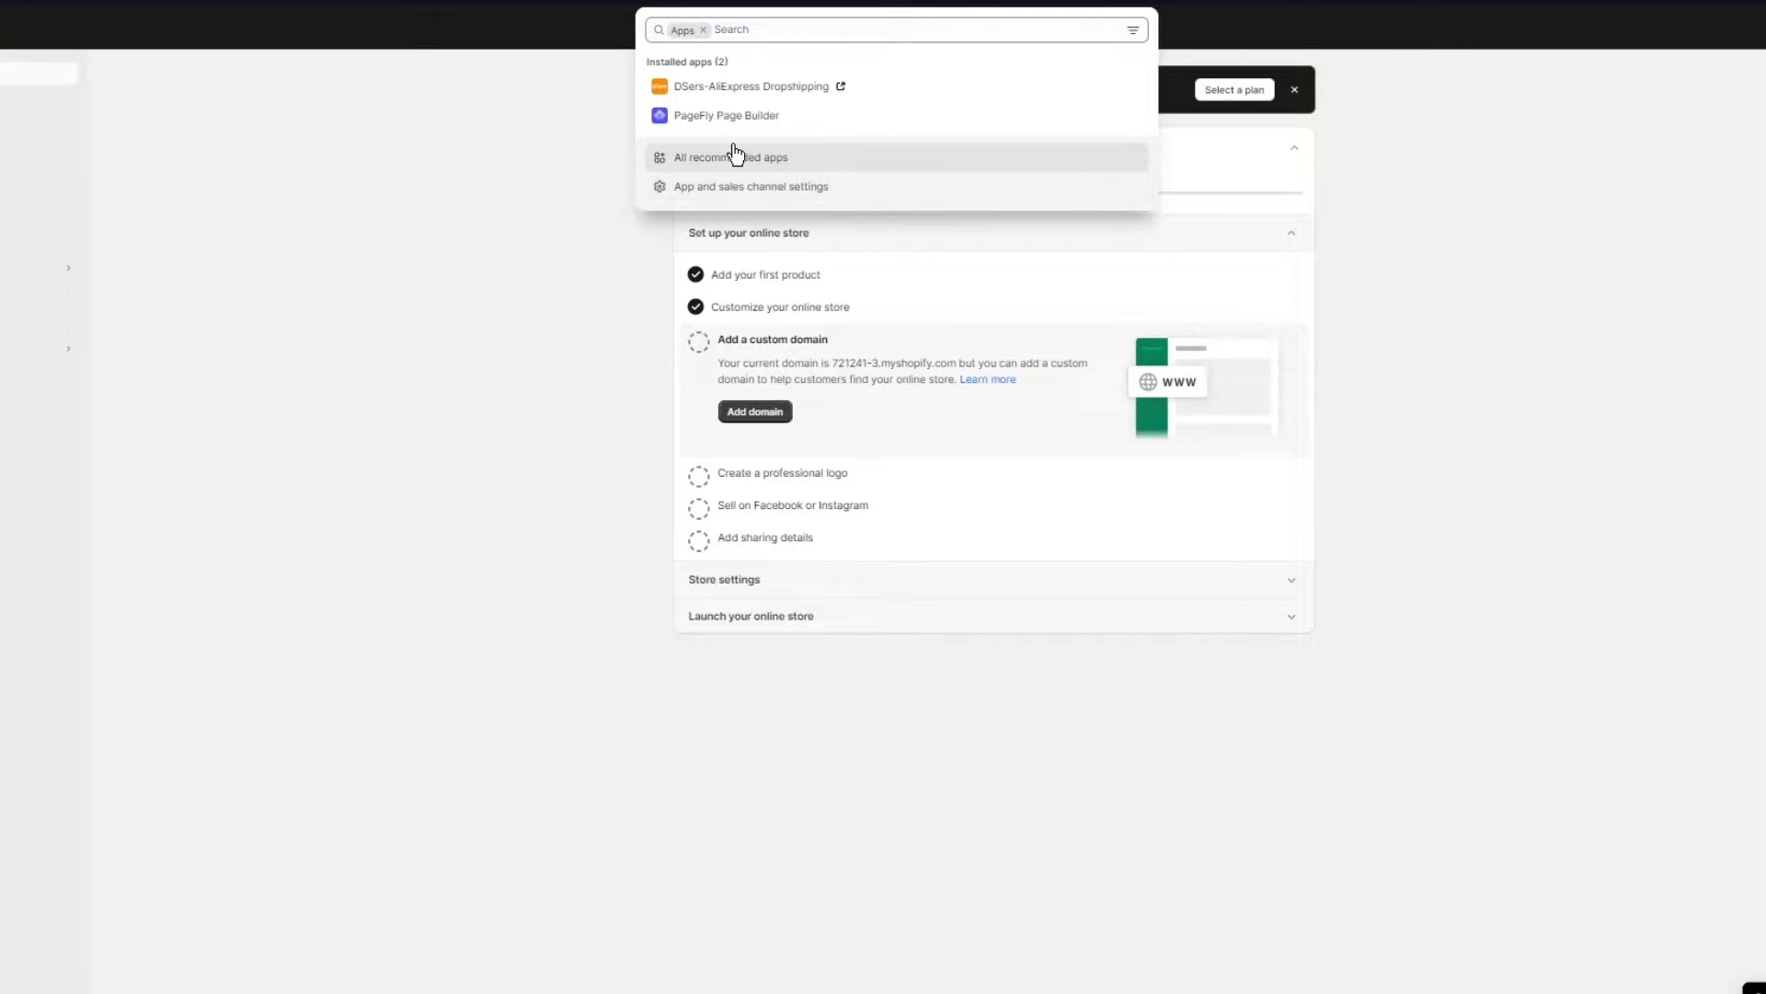
{"action": "left_click", "coordinate": [809, 158]}
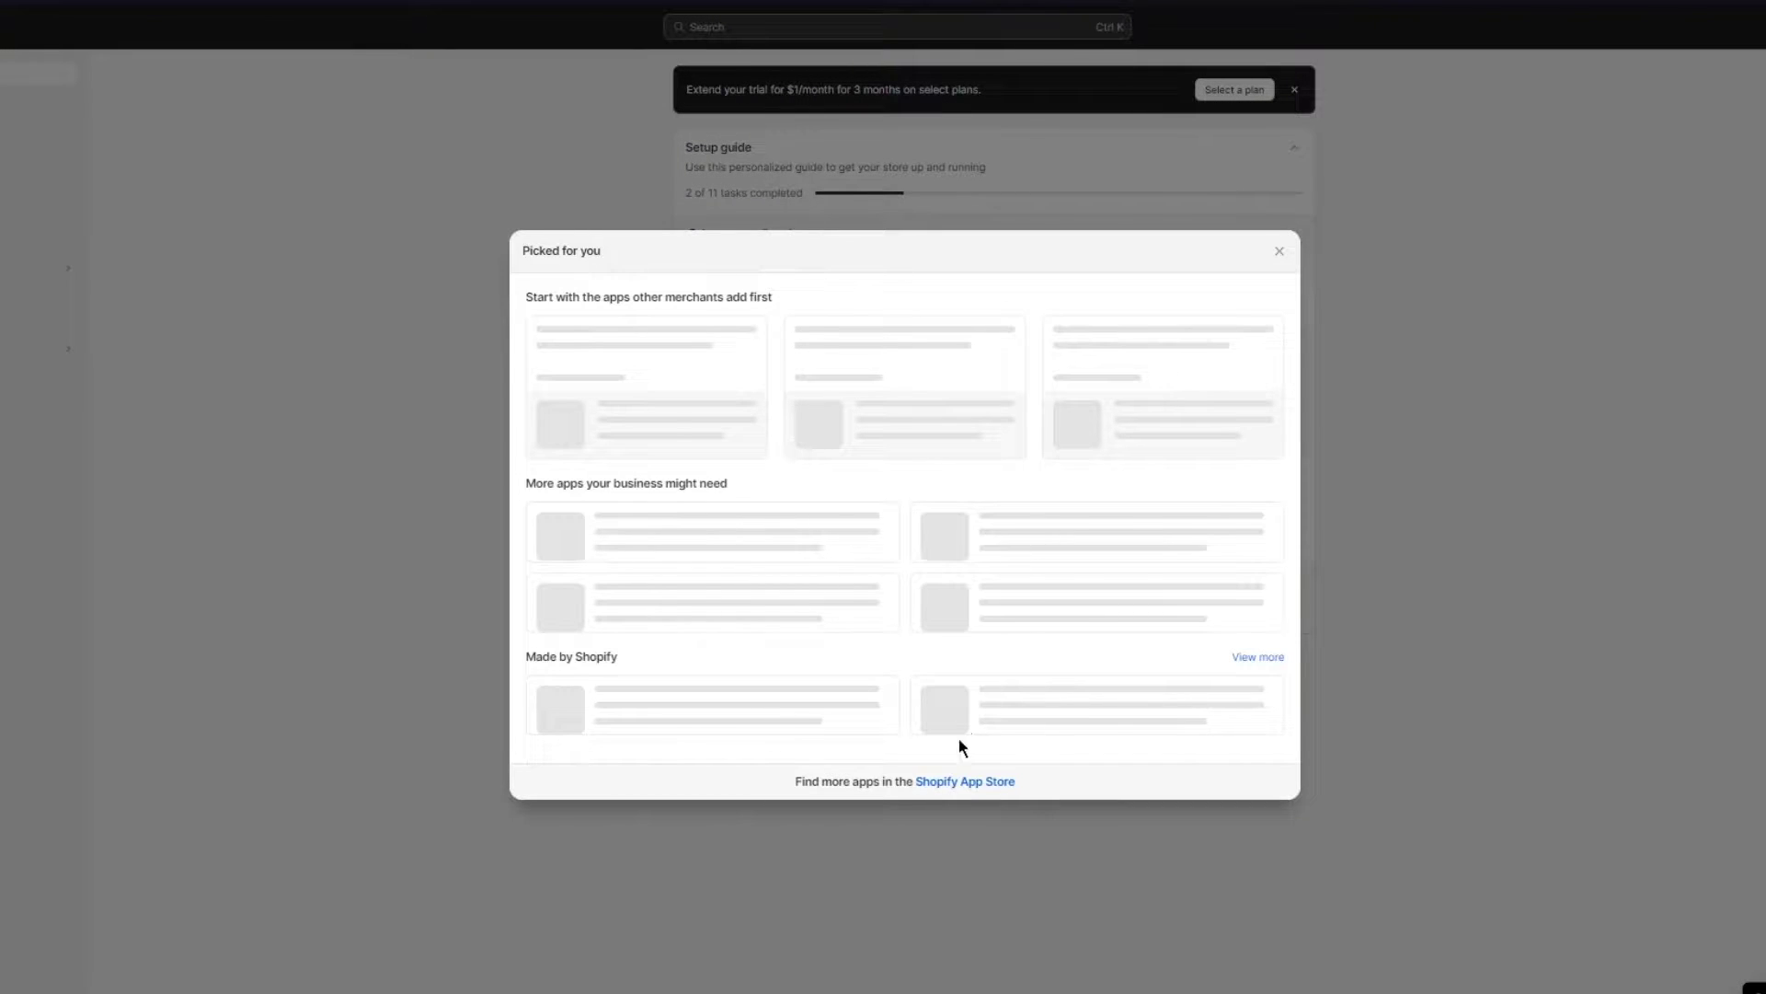
{"action": "left_click", "coordinate": [957, 824]}
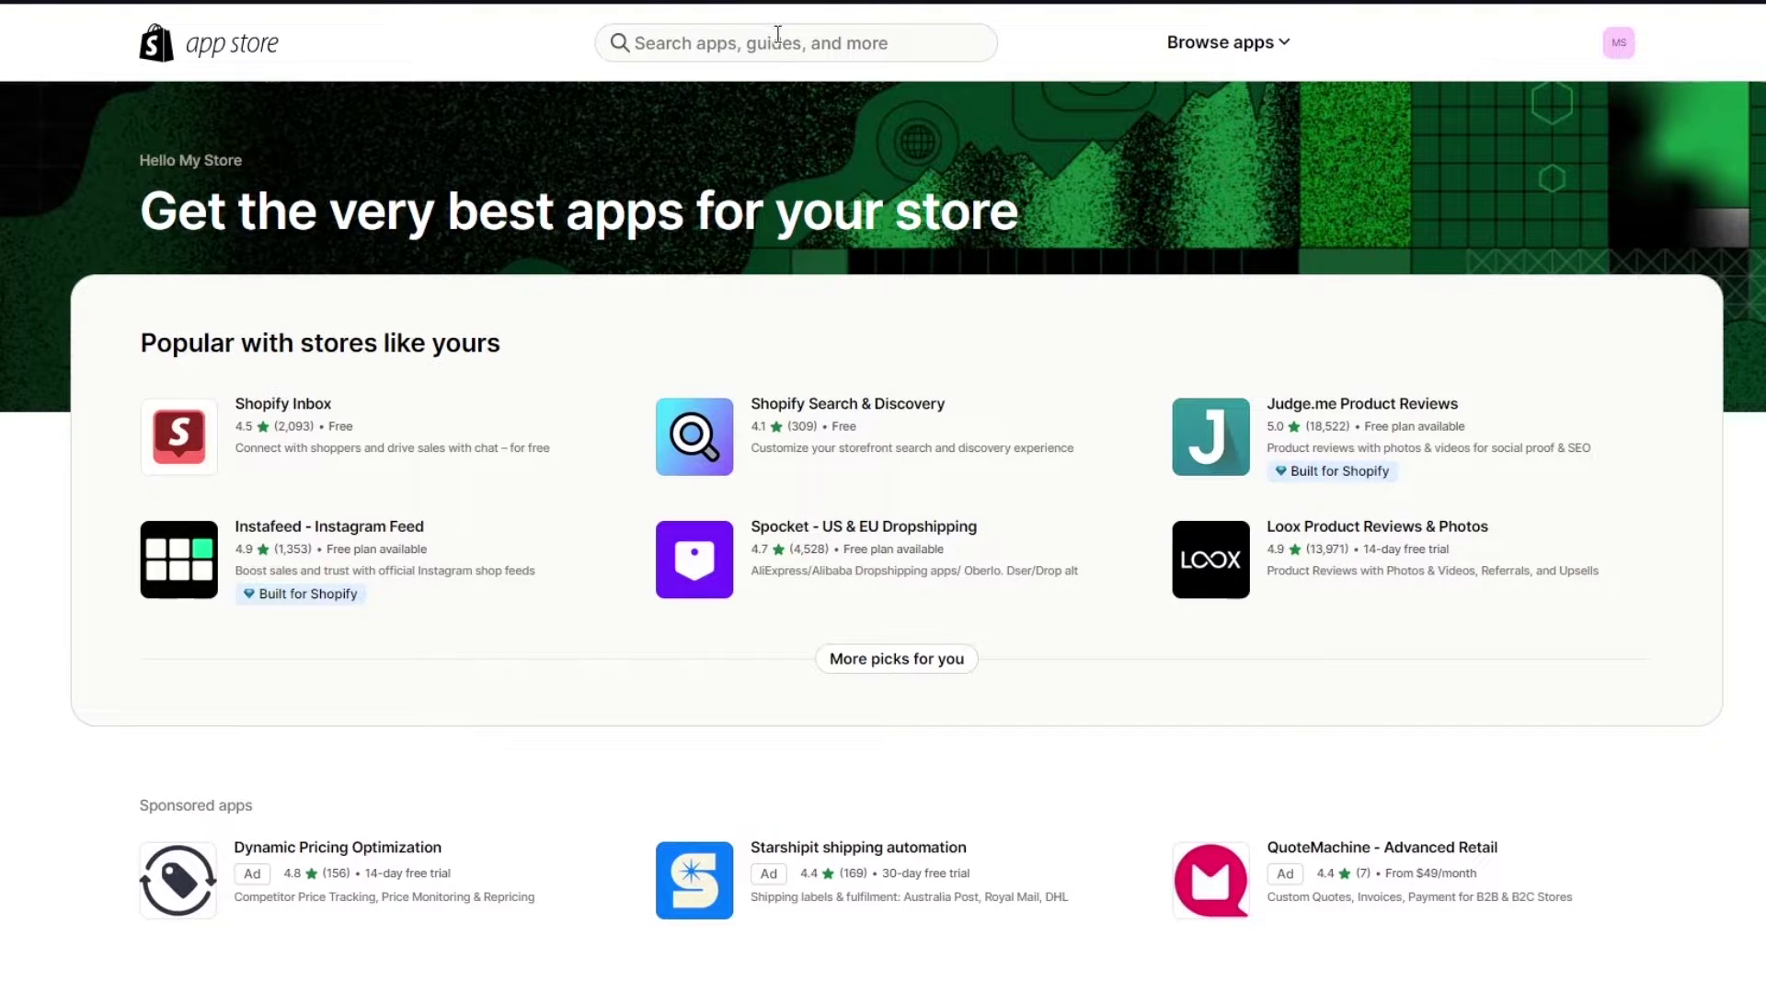
- Search the app store for "importify" and open the Importify - Easy Dropshipping listing
{"action": "left_click", "coordinate": [777, 34]}
{"action": "type", "text": "importify"}
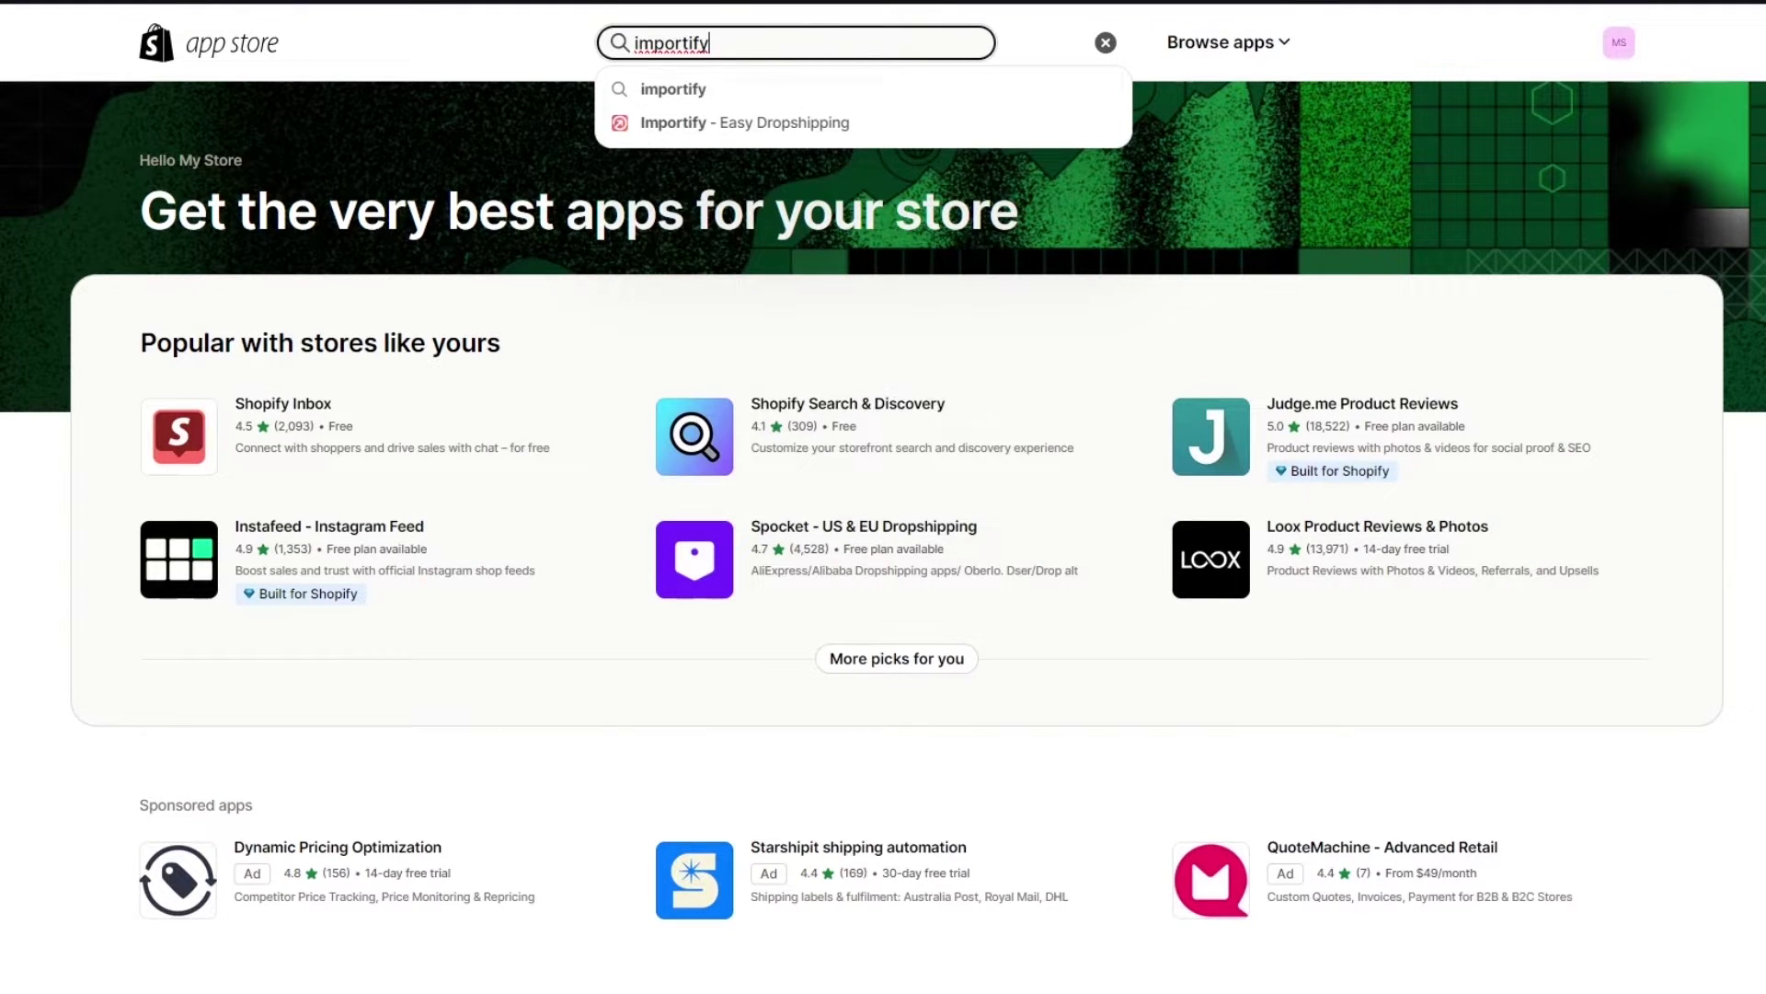
{"action": "key", "text": "Return"}
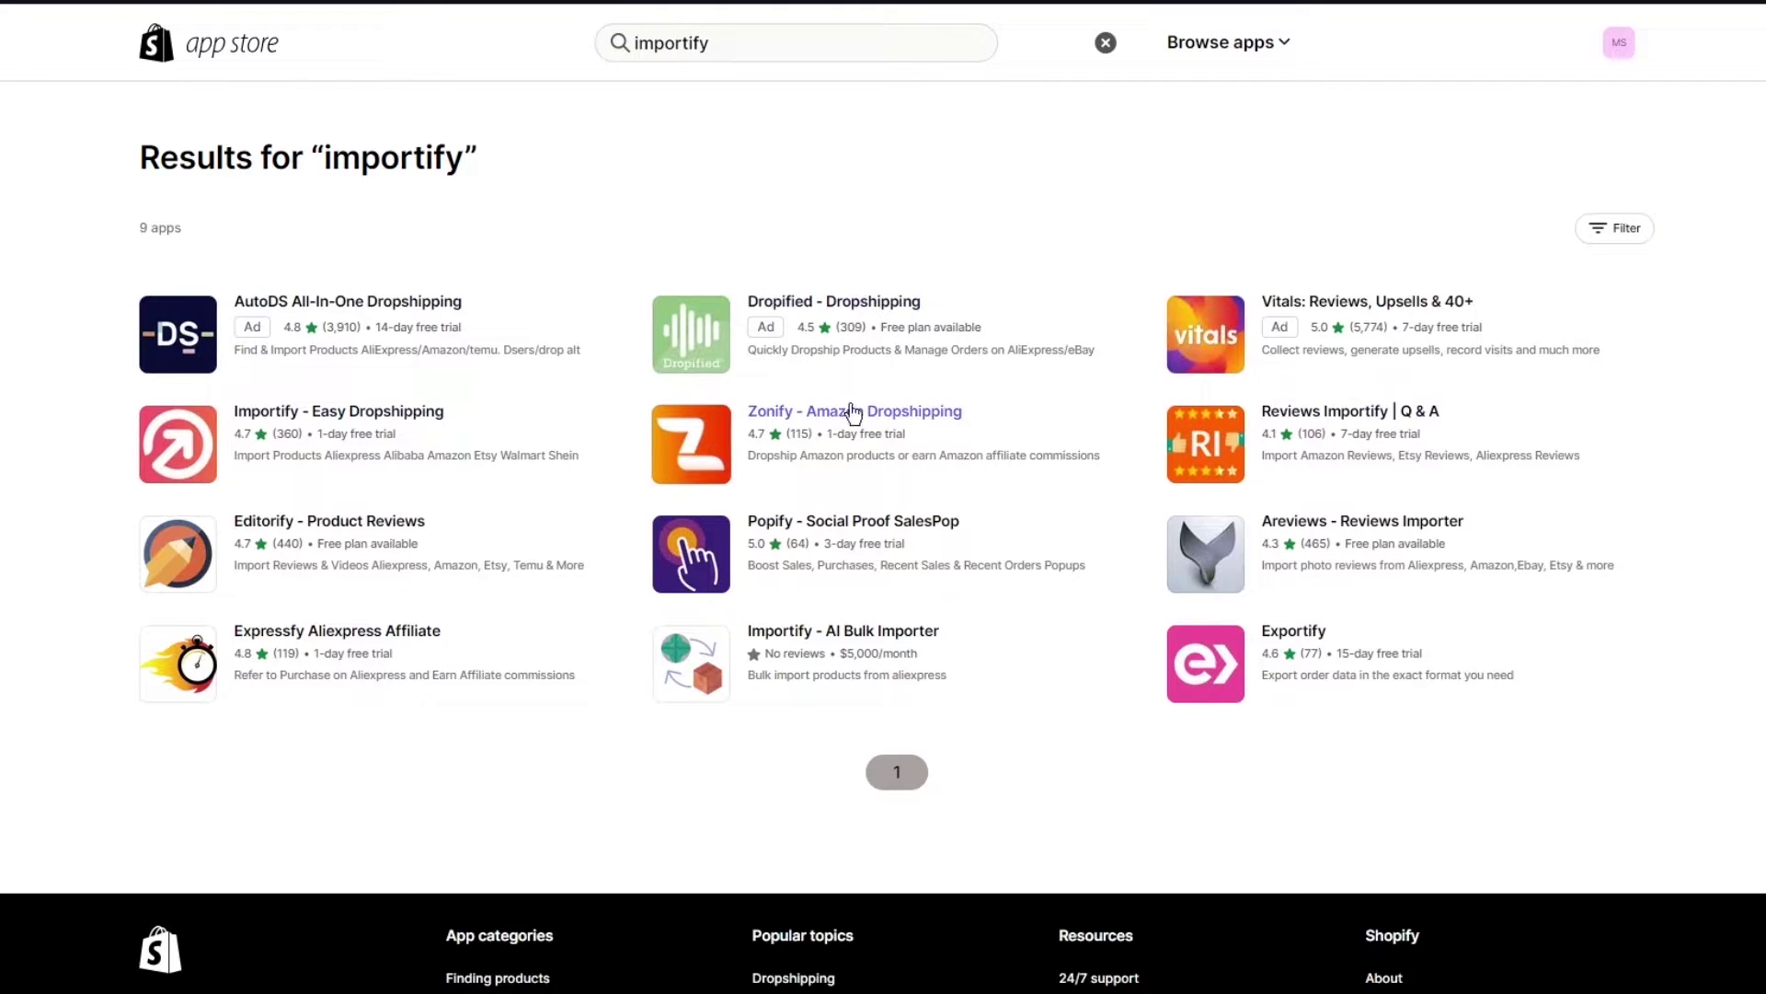
{"action": "left_click", "coordinate": [391, 419]}
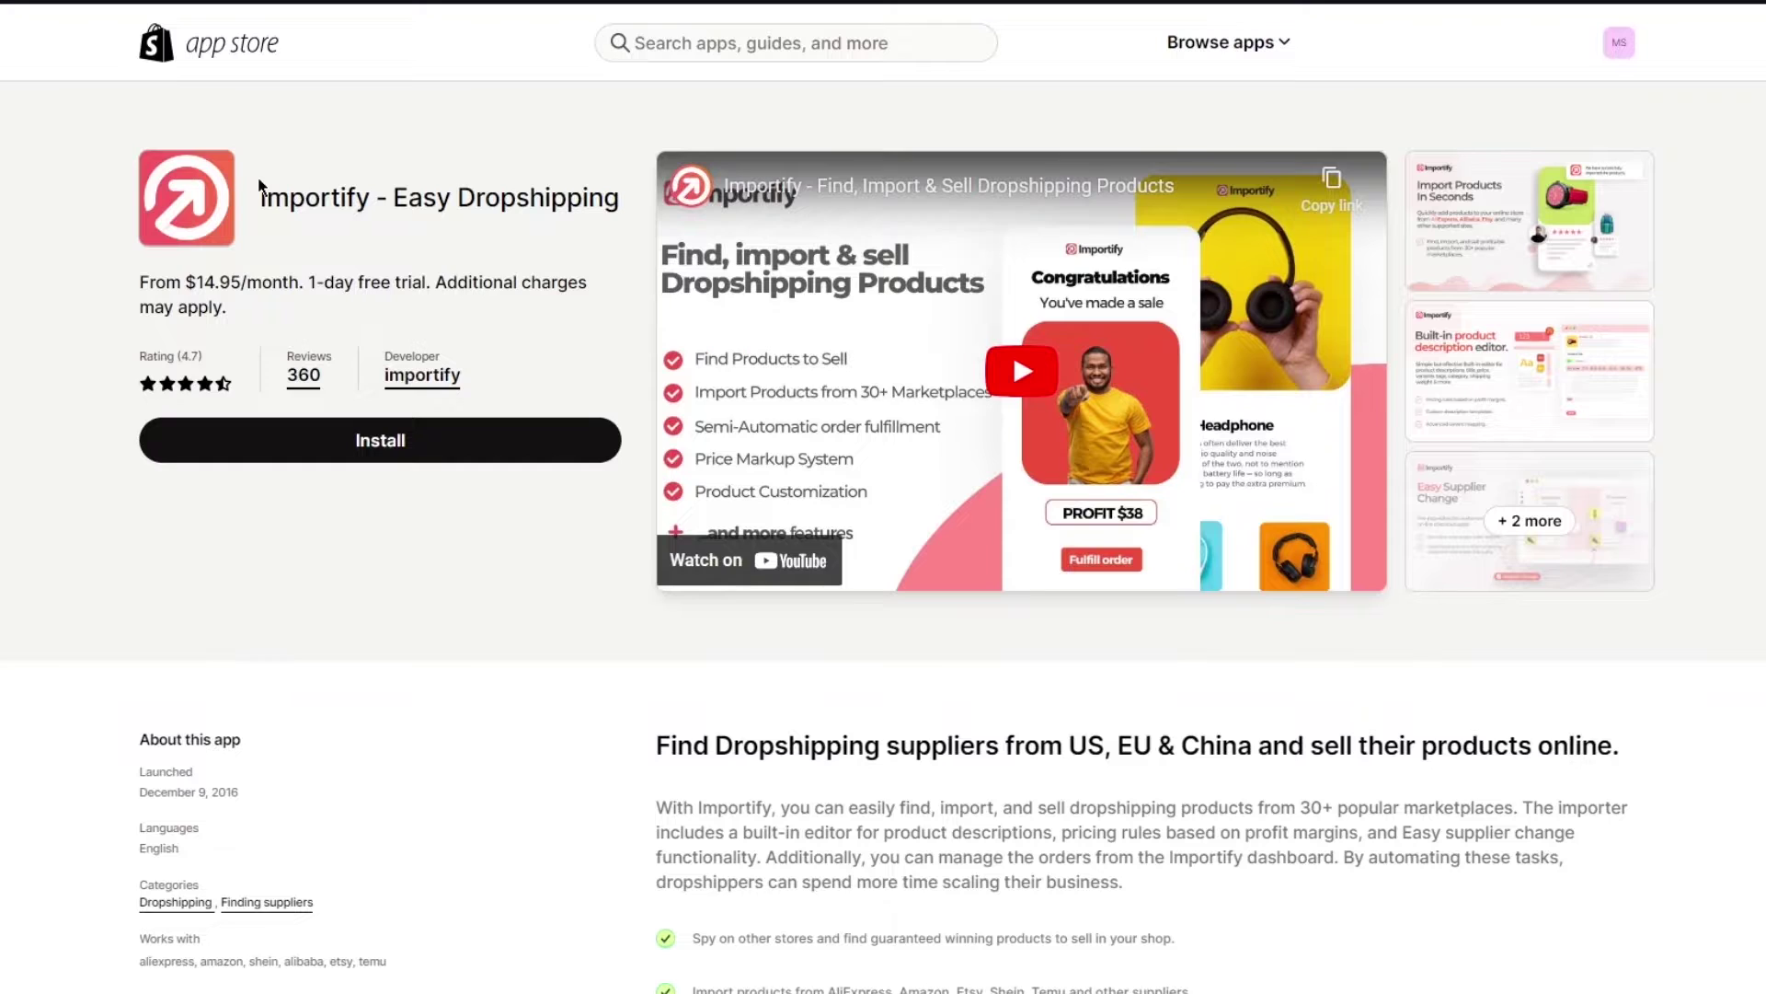
- Examine the Importify listing for its description, pricing and the marketplaces it works with, including SHEIN
{"action": "left_click_drag", "start_coordinate": [261, 198], "coordinate": [585, 199]}
{"action": "left_click", "coordinate": [423, 130]}
{"action": "scroll", "coordinate": [387, 190], "scroll_direction": "down", "scroll_amount": 5}
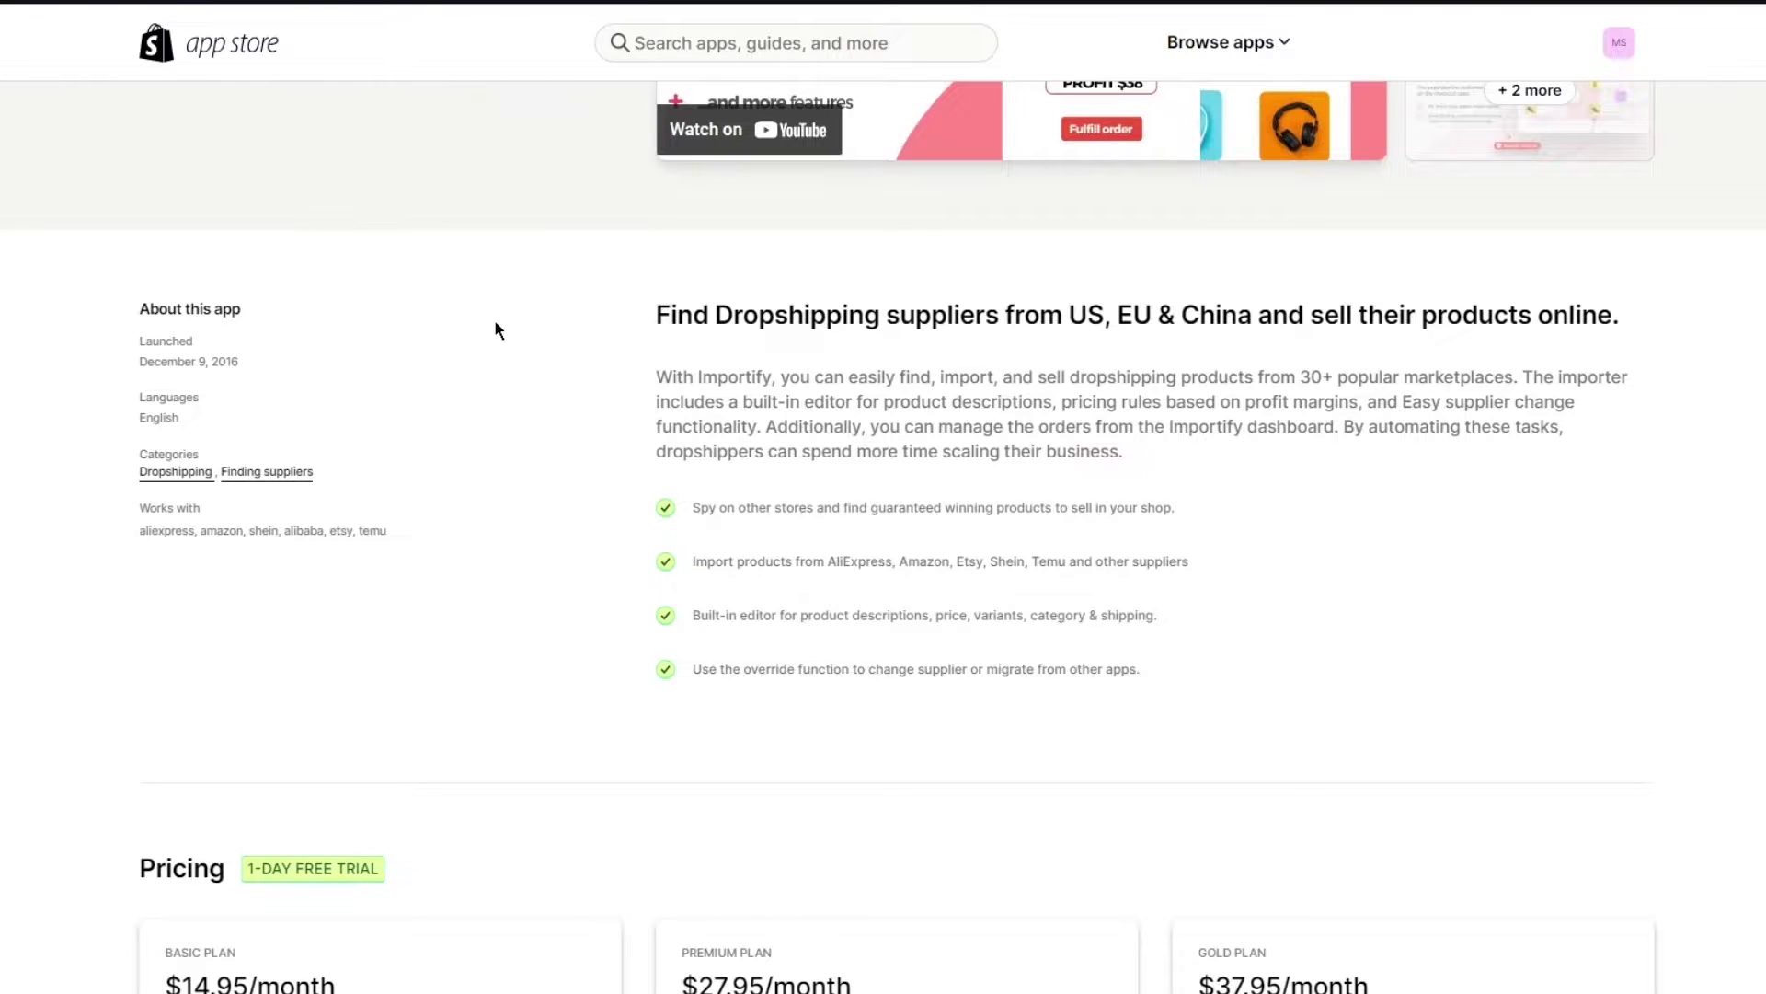
{"action": "scroll", "coordinate": [555, 296], "scroll_direction": "up", "scroll_amount": 5}
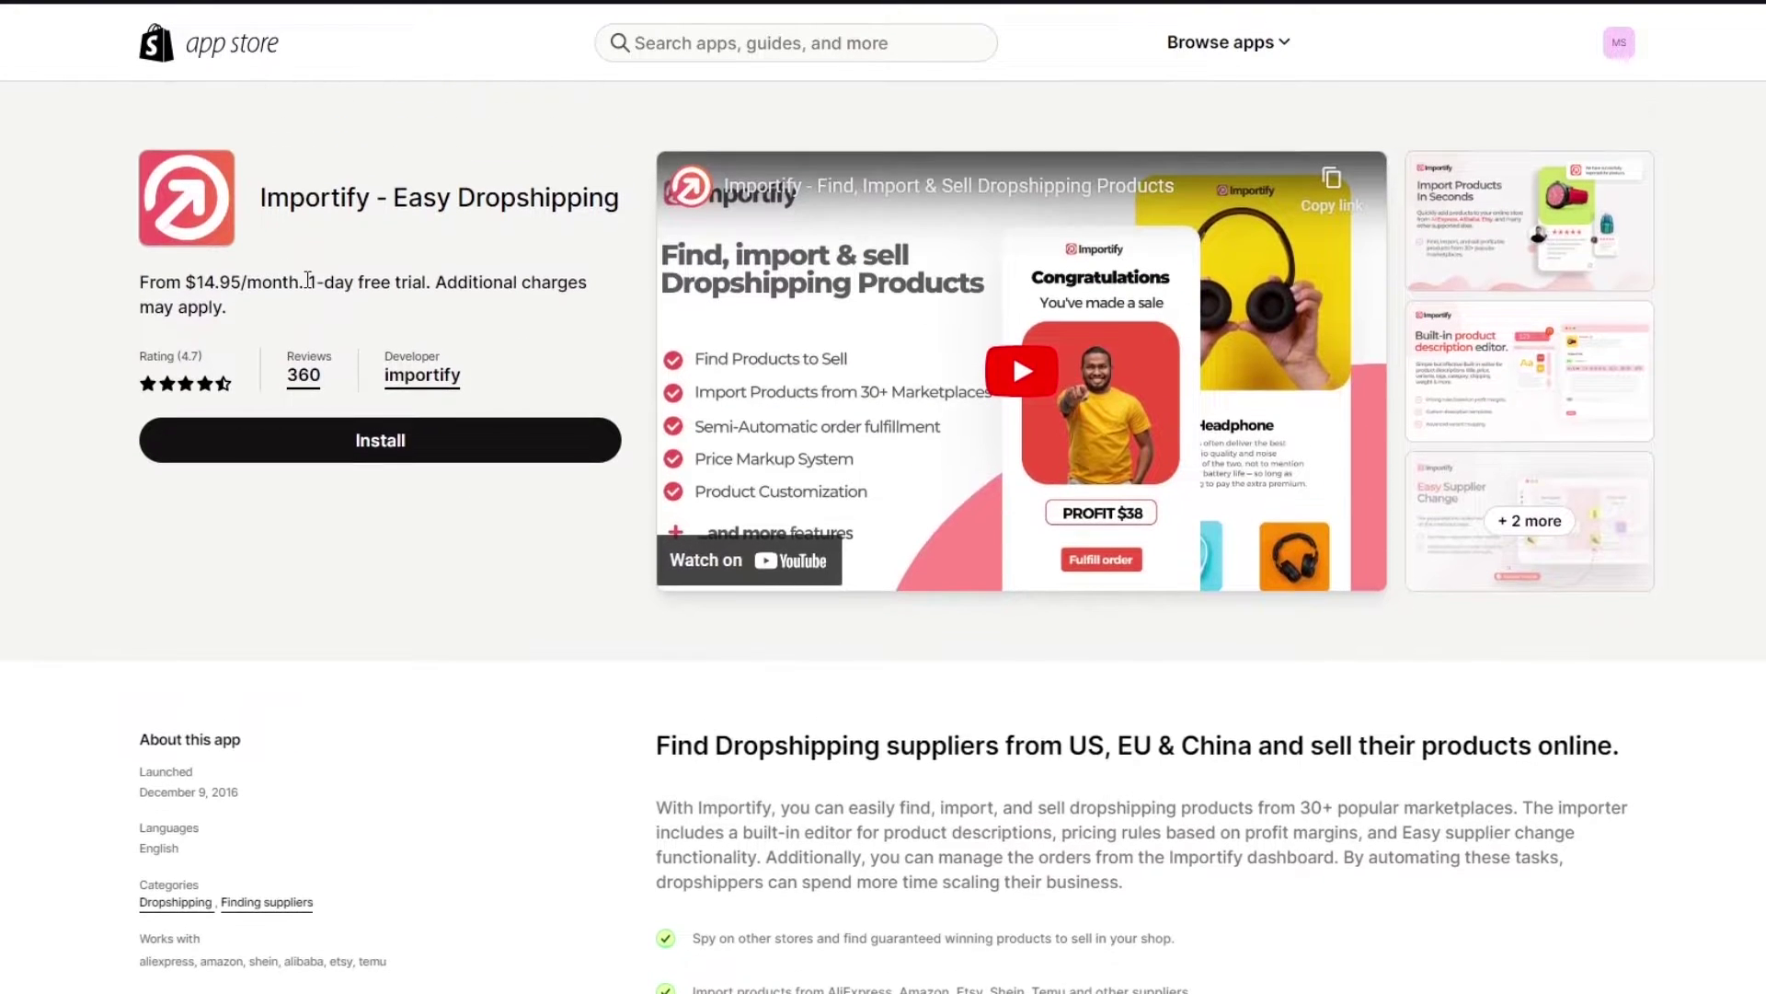
{"action": "scroll", "coordinate": [528, 245], "scroll_direction": "down", "scroll_amount": 6}
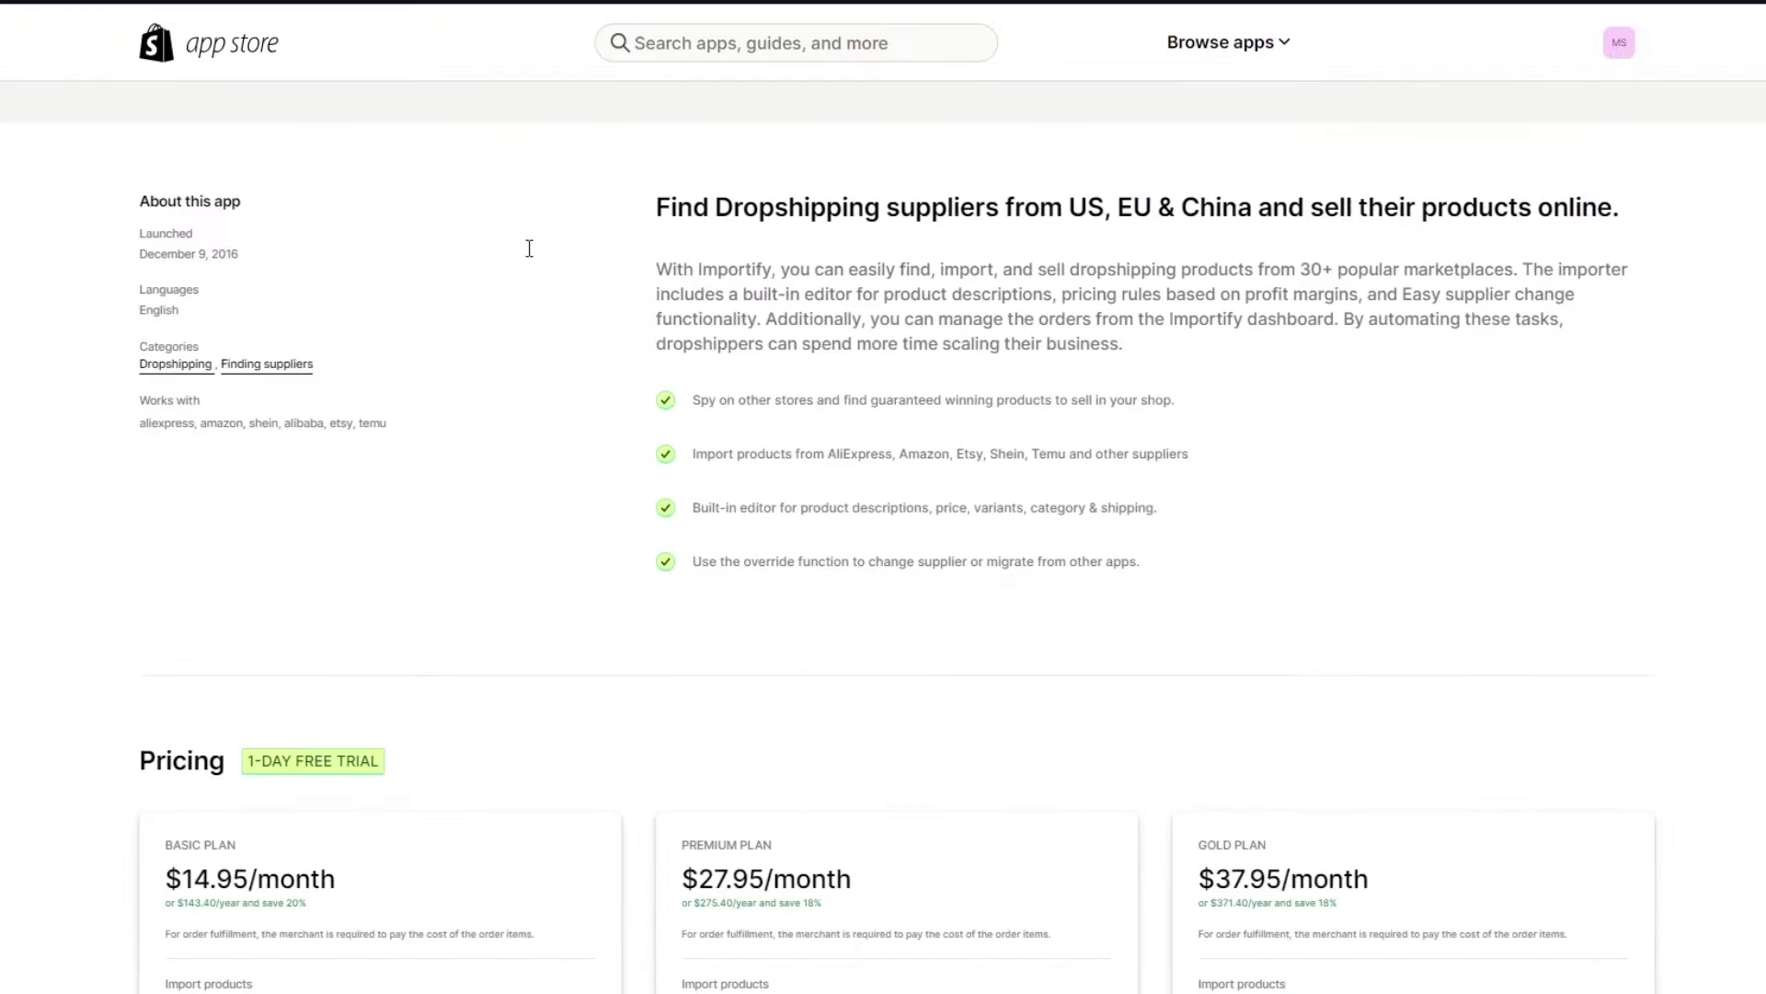
{"action": "scroll", "coordinate": [559, 300], "scroll_direction": "down", "scroll_amount": 1}
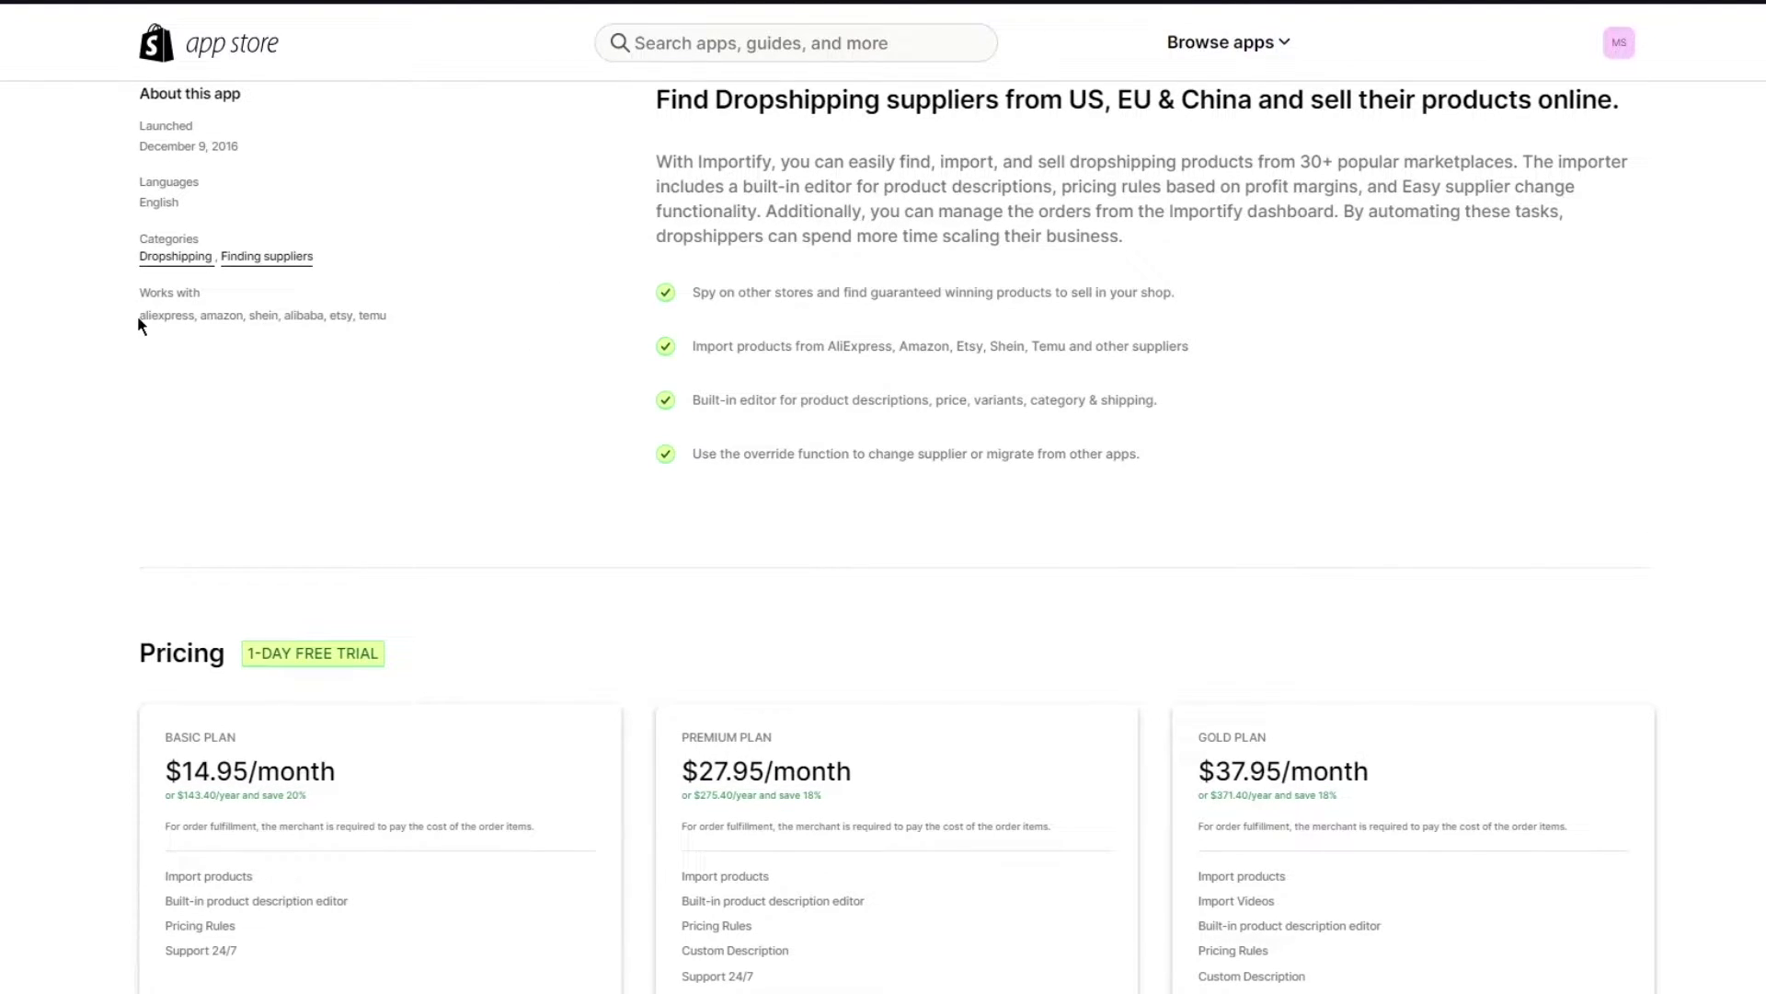
{"action": "left_click_drag", "start_coordinate": [138, 318], "coordinate": [253, 356]}
{"action": "left_click", "coordinate": [272, 353]}
{"action": "left_click_drag", "start_coordinate": [149, 310], "coordinate": [421, 339]}
{"action": "left_click", "coordinate": [238, 352]}
{"action": "double_click", "coordinate": [262, 318]}
{"action": "left_click", "coordinate": [254, 392]}
- Install the Importify - Easy Dropshipping app on the Shopify store
{"action": "scroll", "coordinate": [1199, 417], "scroll_direction": "up", "scroll_amount": 7}
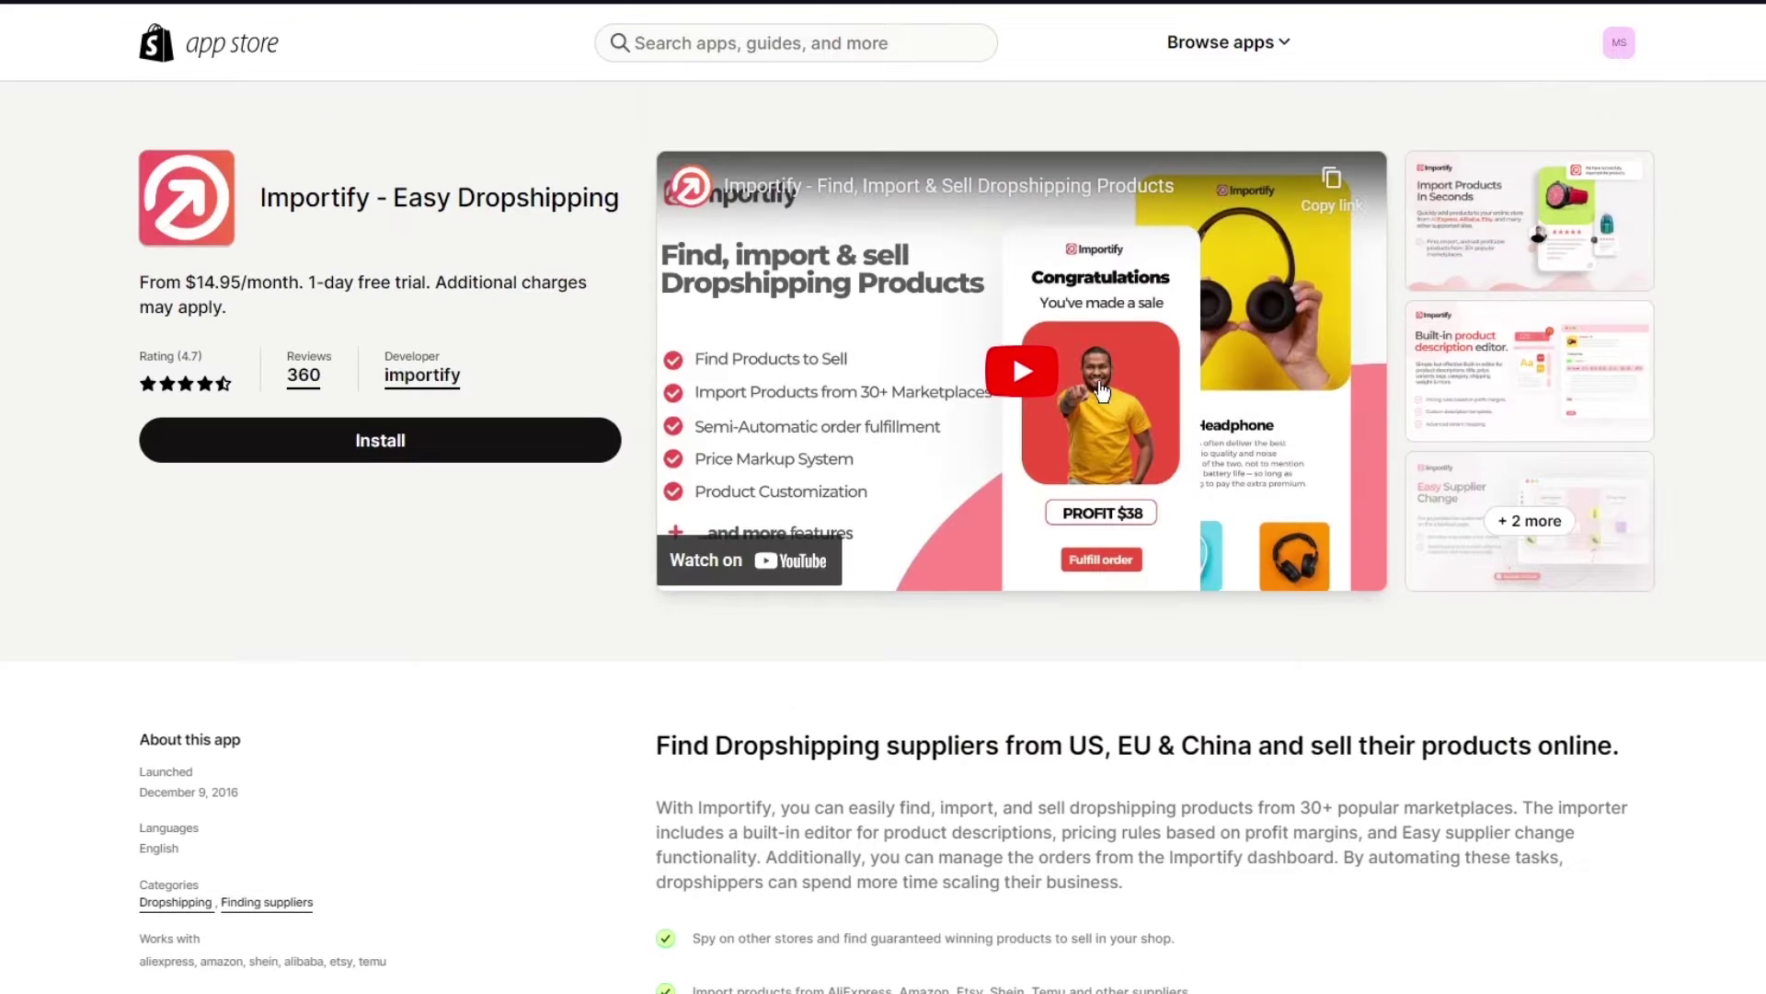
{"action": "left_click", "coordinate": [377, 448]}
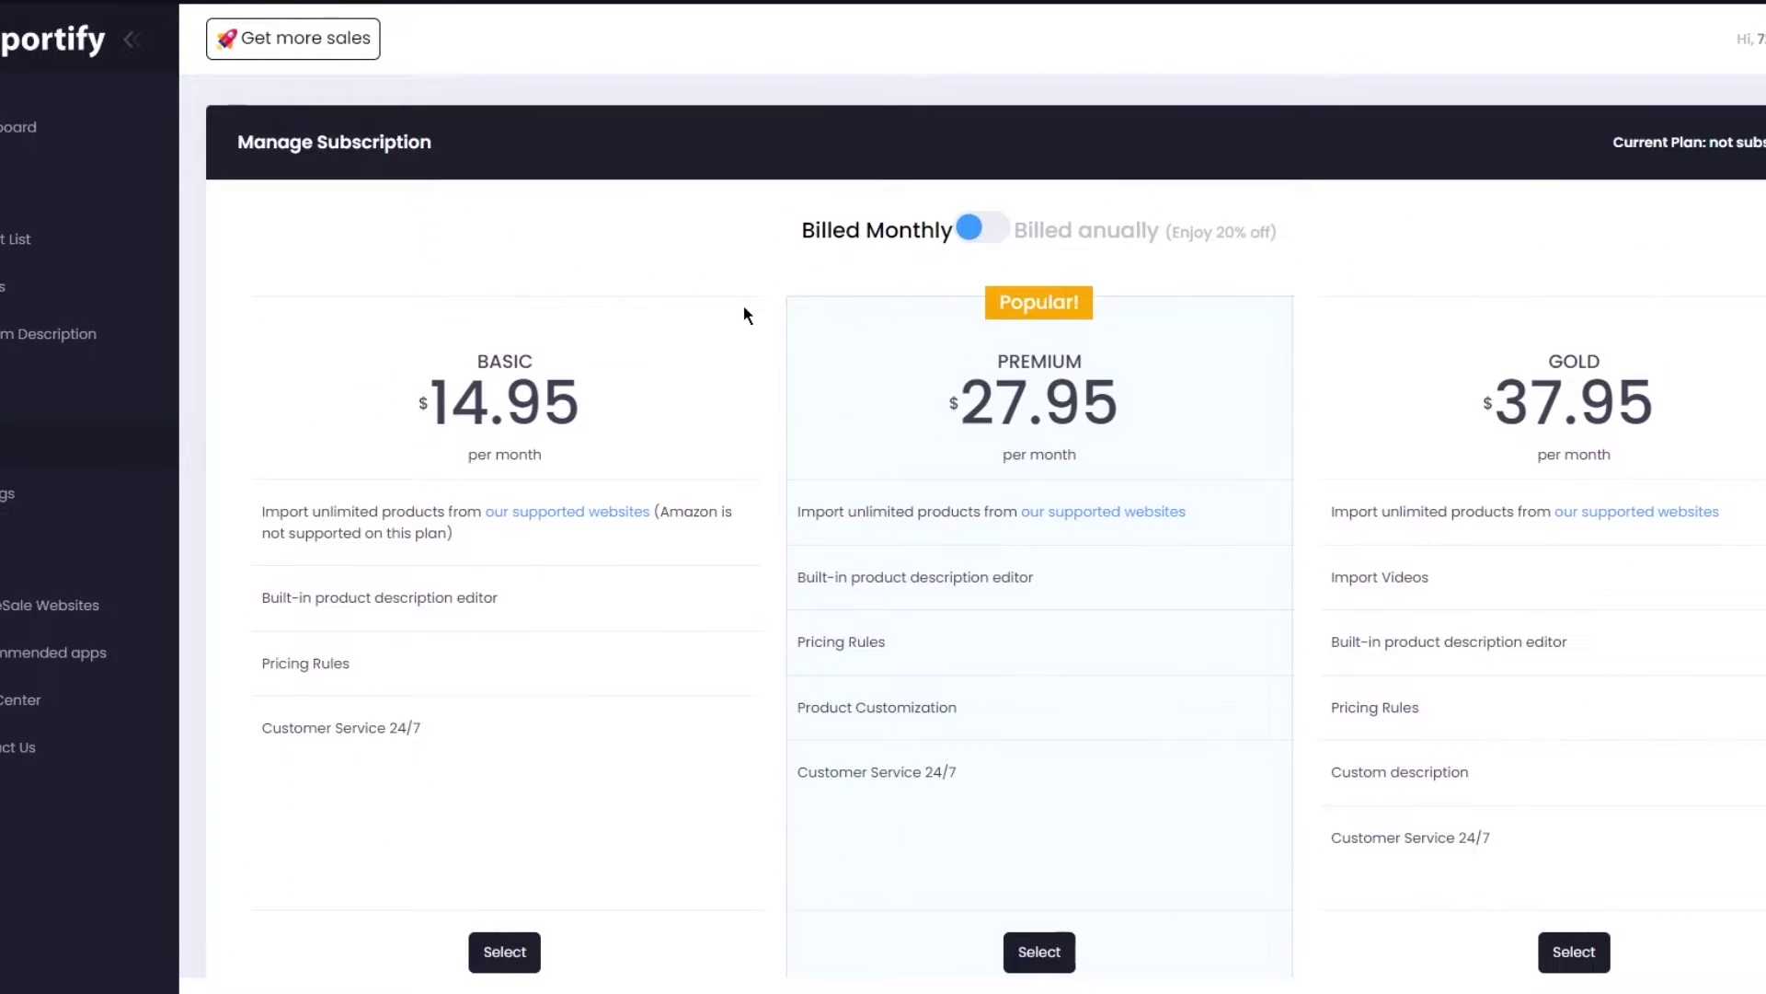
- Compare Importify's Basic, Premium and Gold subscription plans, and try to open the Import List
{"action": "double_click", "coordinate": [505, 402]}
{"action": "left_click", "coordinate": [1307, 304]}
{"action": "left_click_drag", "start_coordinate": [394, 379], "coordinate": [565, 448]}
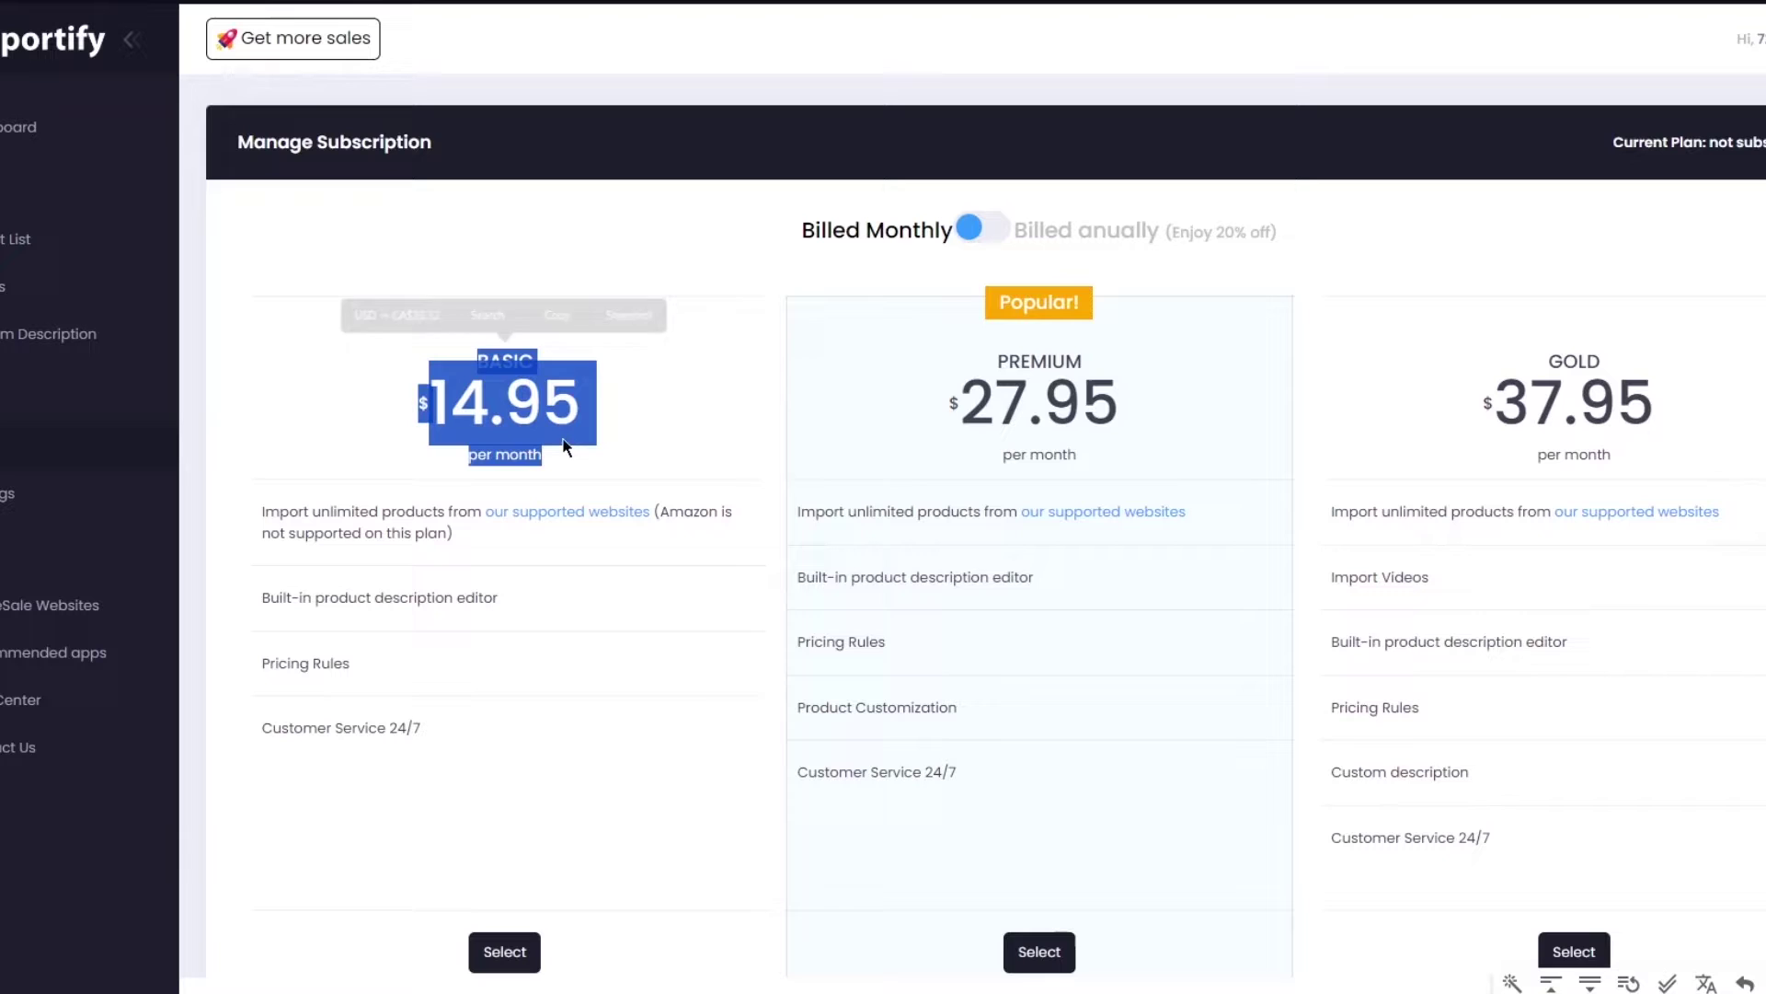
{"action": "left_click", "coordinate": [661, 252]}
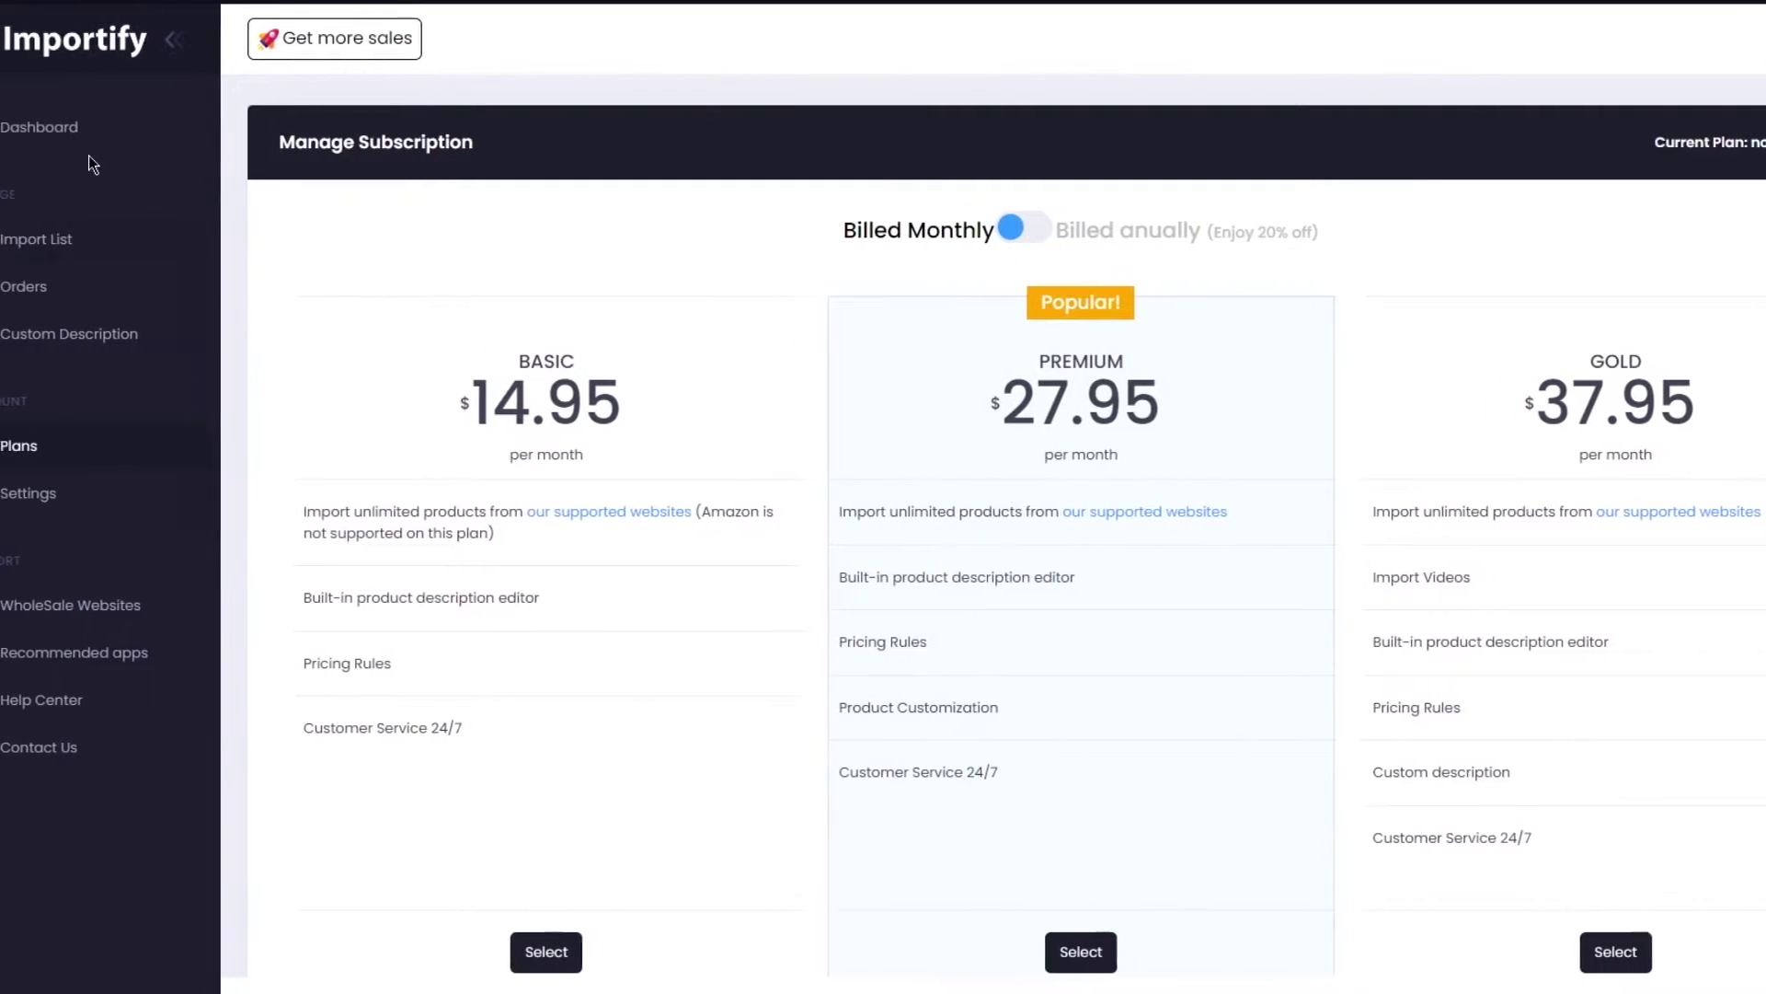
{"action": "left_click", "coordinate": [22, 241]}
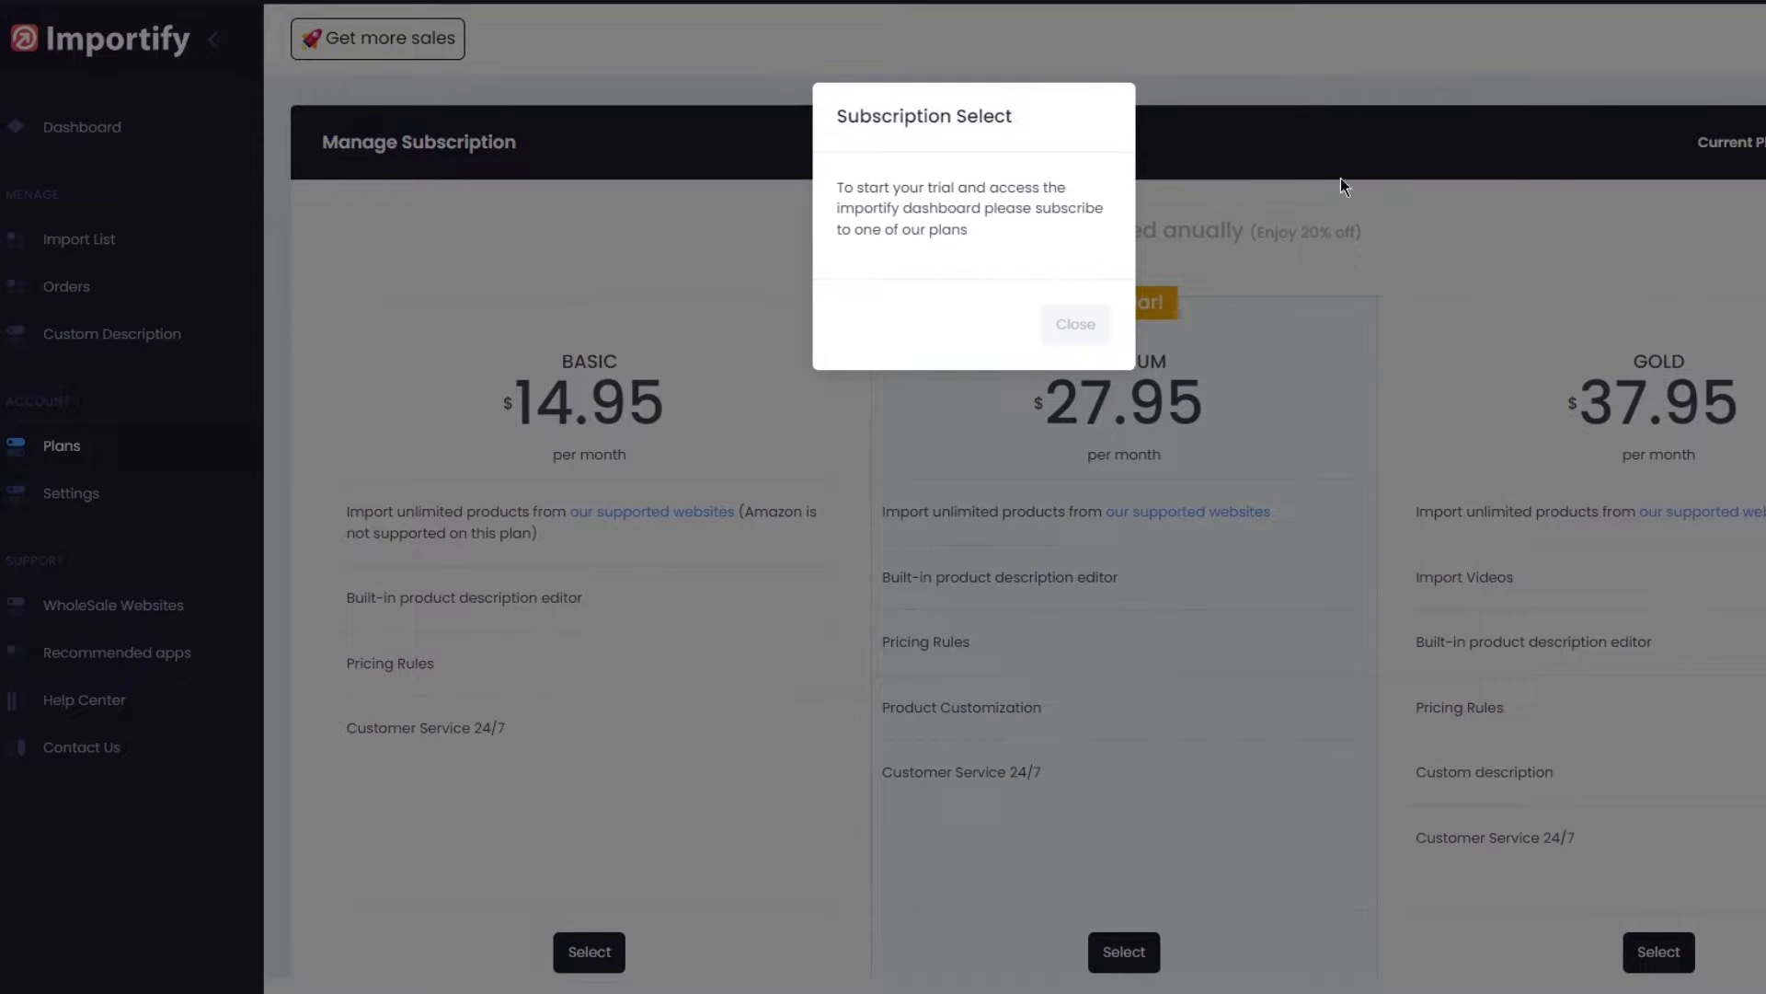
{"action": "left_click", "coordinate": [1224, 178]}
{"action": "scroll", "coordinate": [885, 272], "scroll_direction": "down", "scroll_amount": 2}
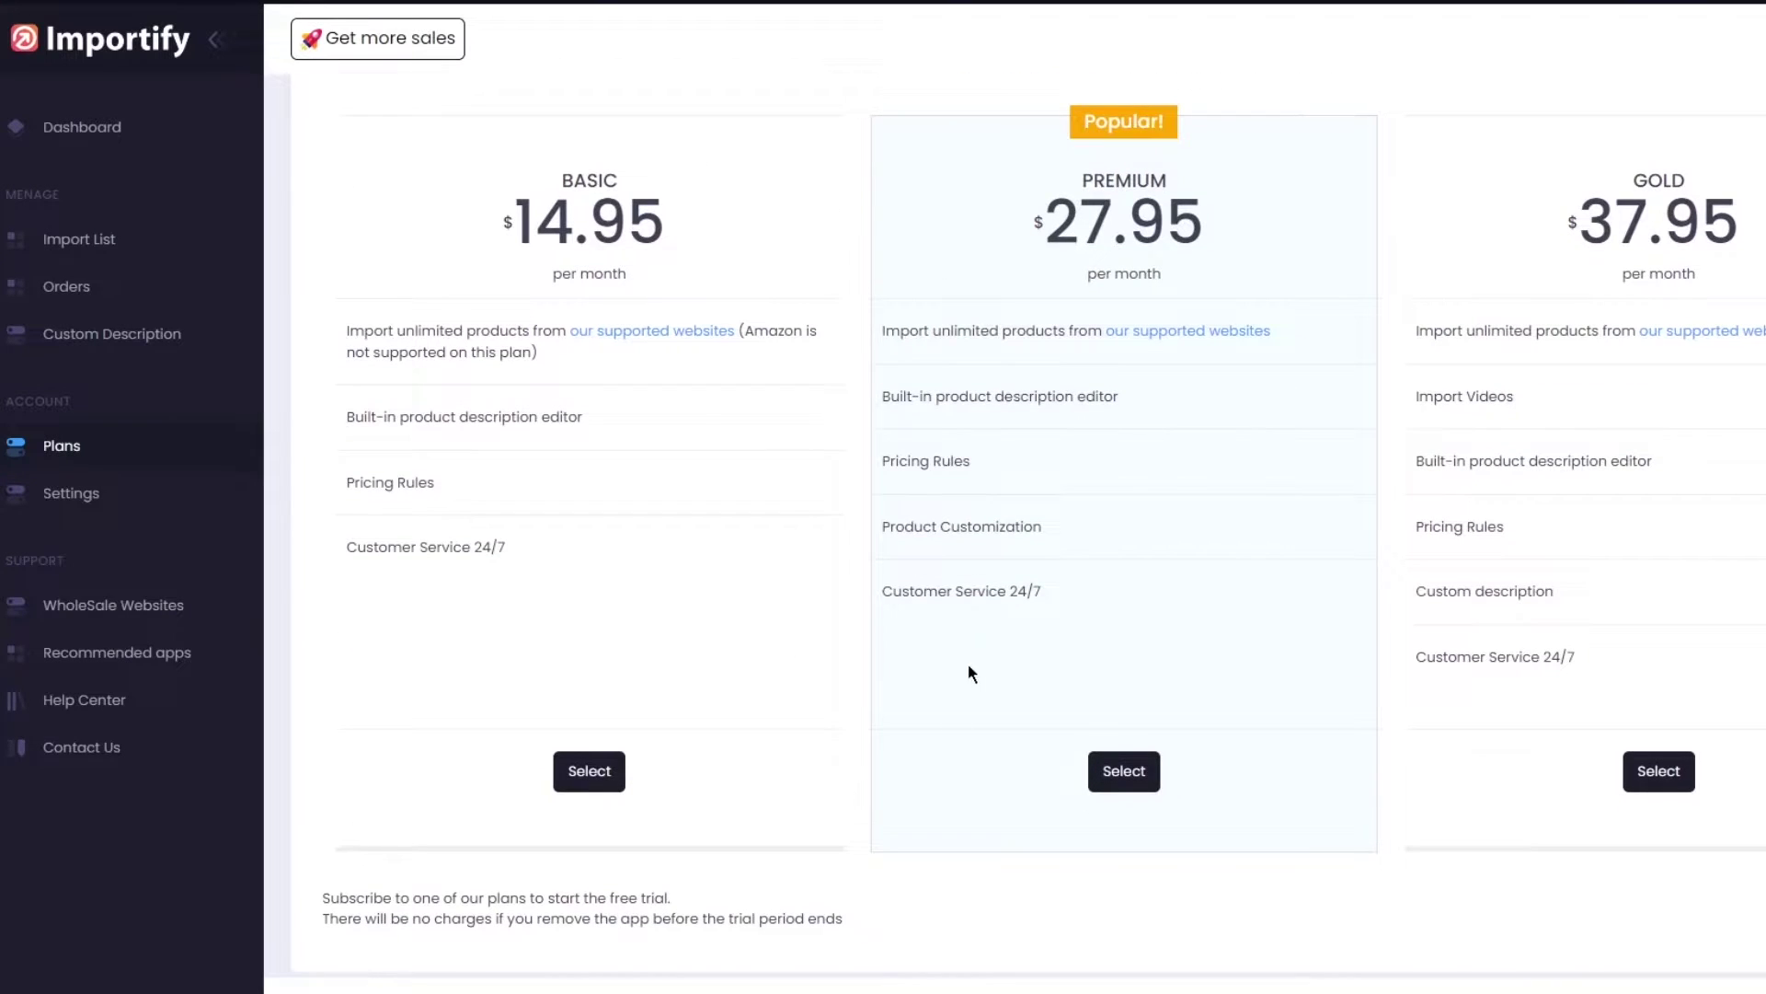
{"action": "scroll", "coordinate": [690, 520], "scroll_direction": "up", "scroll_amount": 2}
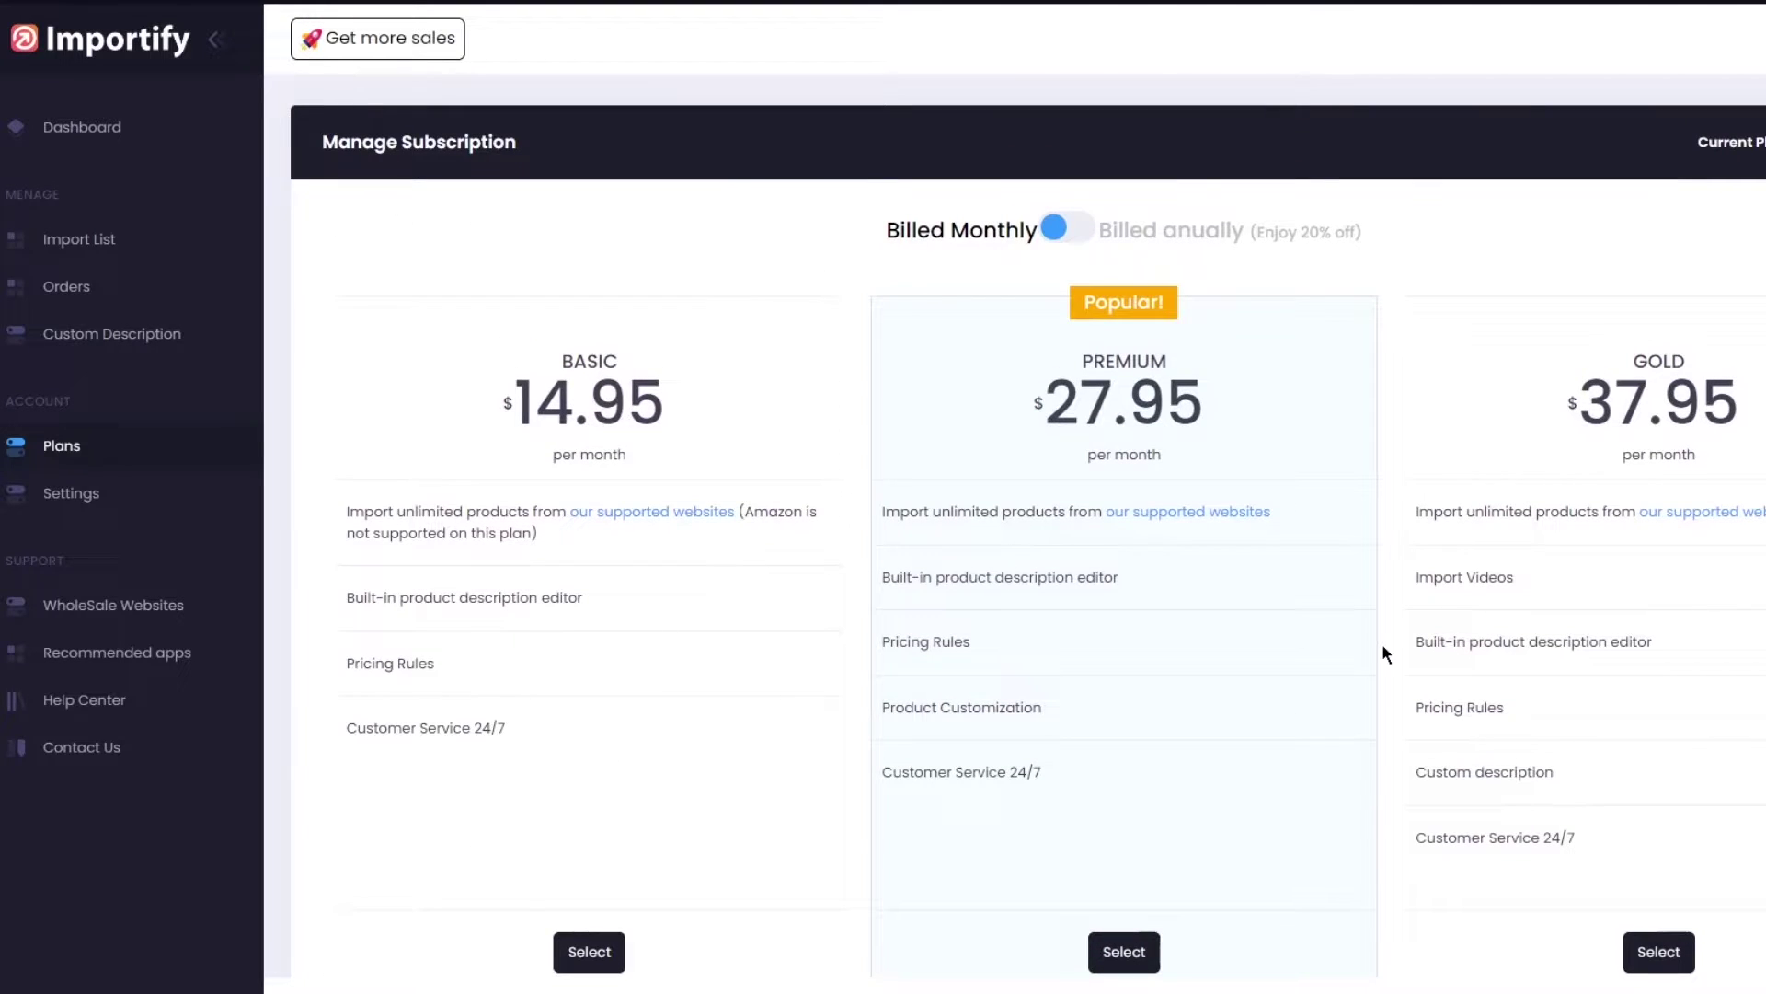
- Select Importify's Basic monthly plan and review the subscription details on the approval page
{"action": "scroll", "coordinate": [558, 668], "scroll_direction": "down", "scroll_amount": 2}
{"action": "left_click", "coordinate": [596, 771]}
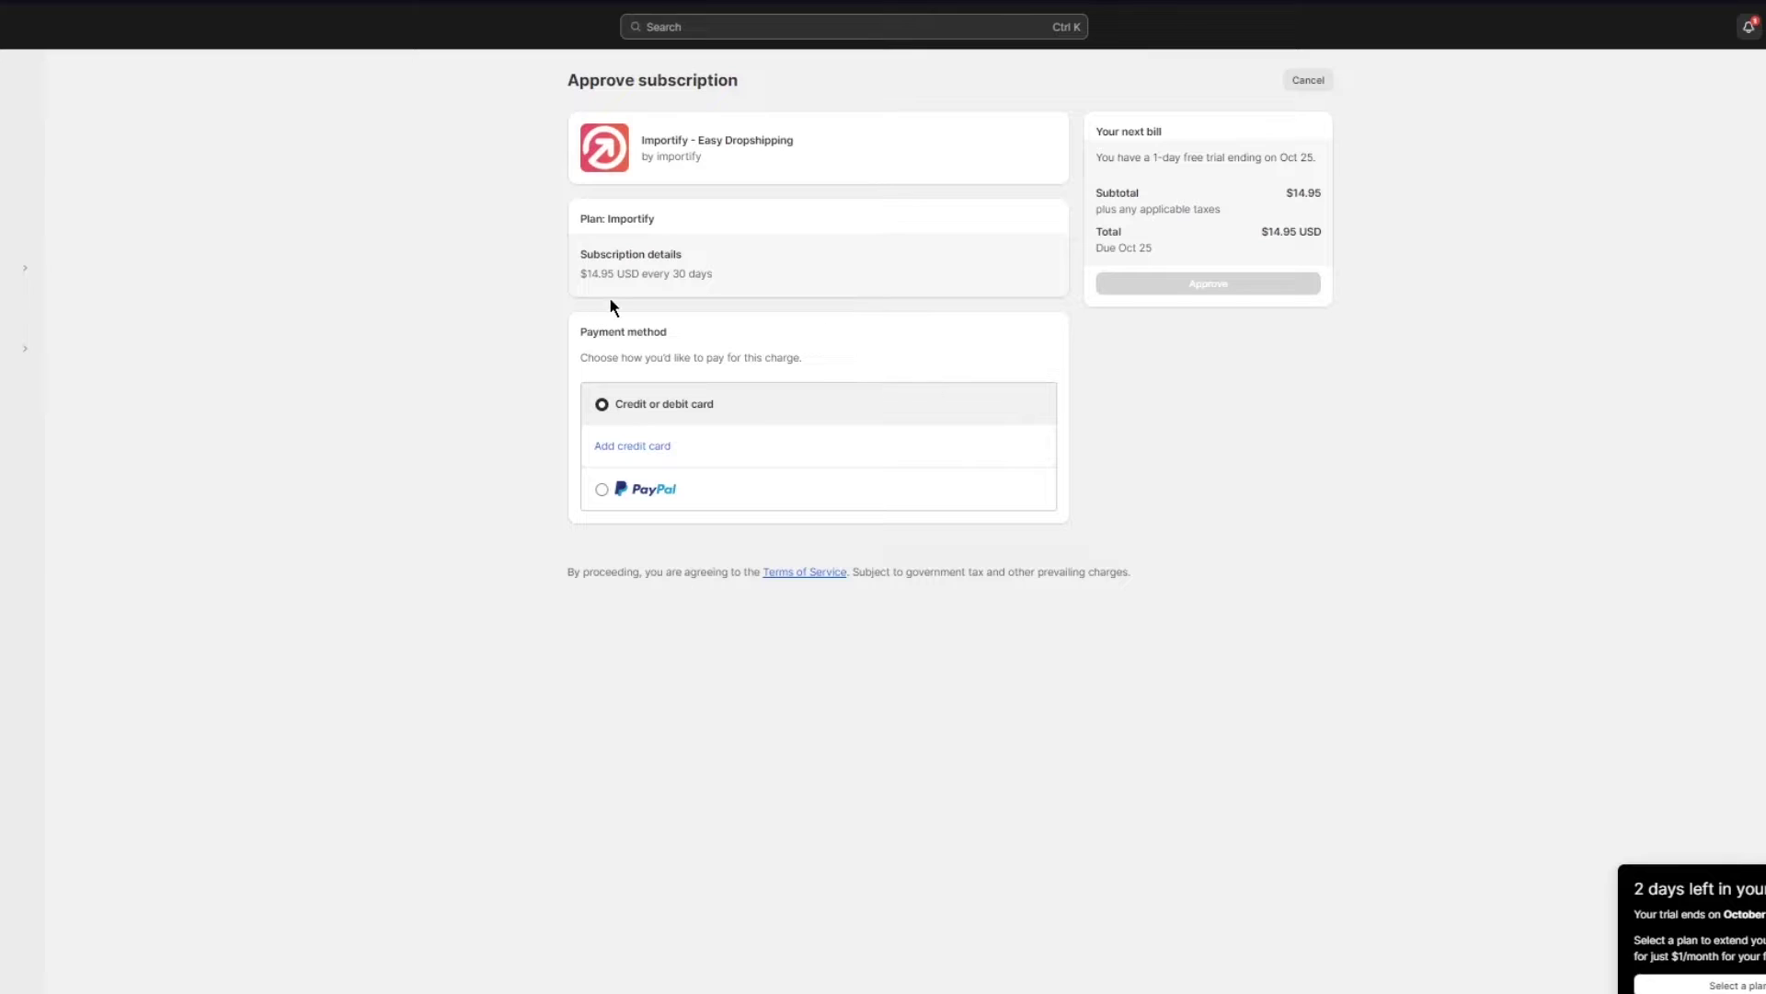
{"action": "left_click_drag", "start_coordinate": [610, 300], "coordinate": [760, 308]}
{"action": "left_click", "coordinate": [638, 286]}
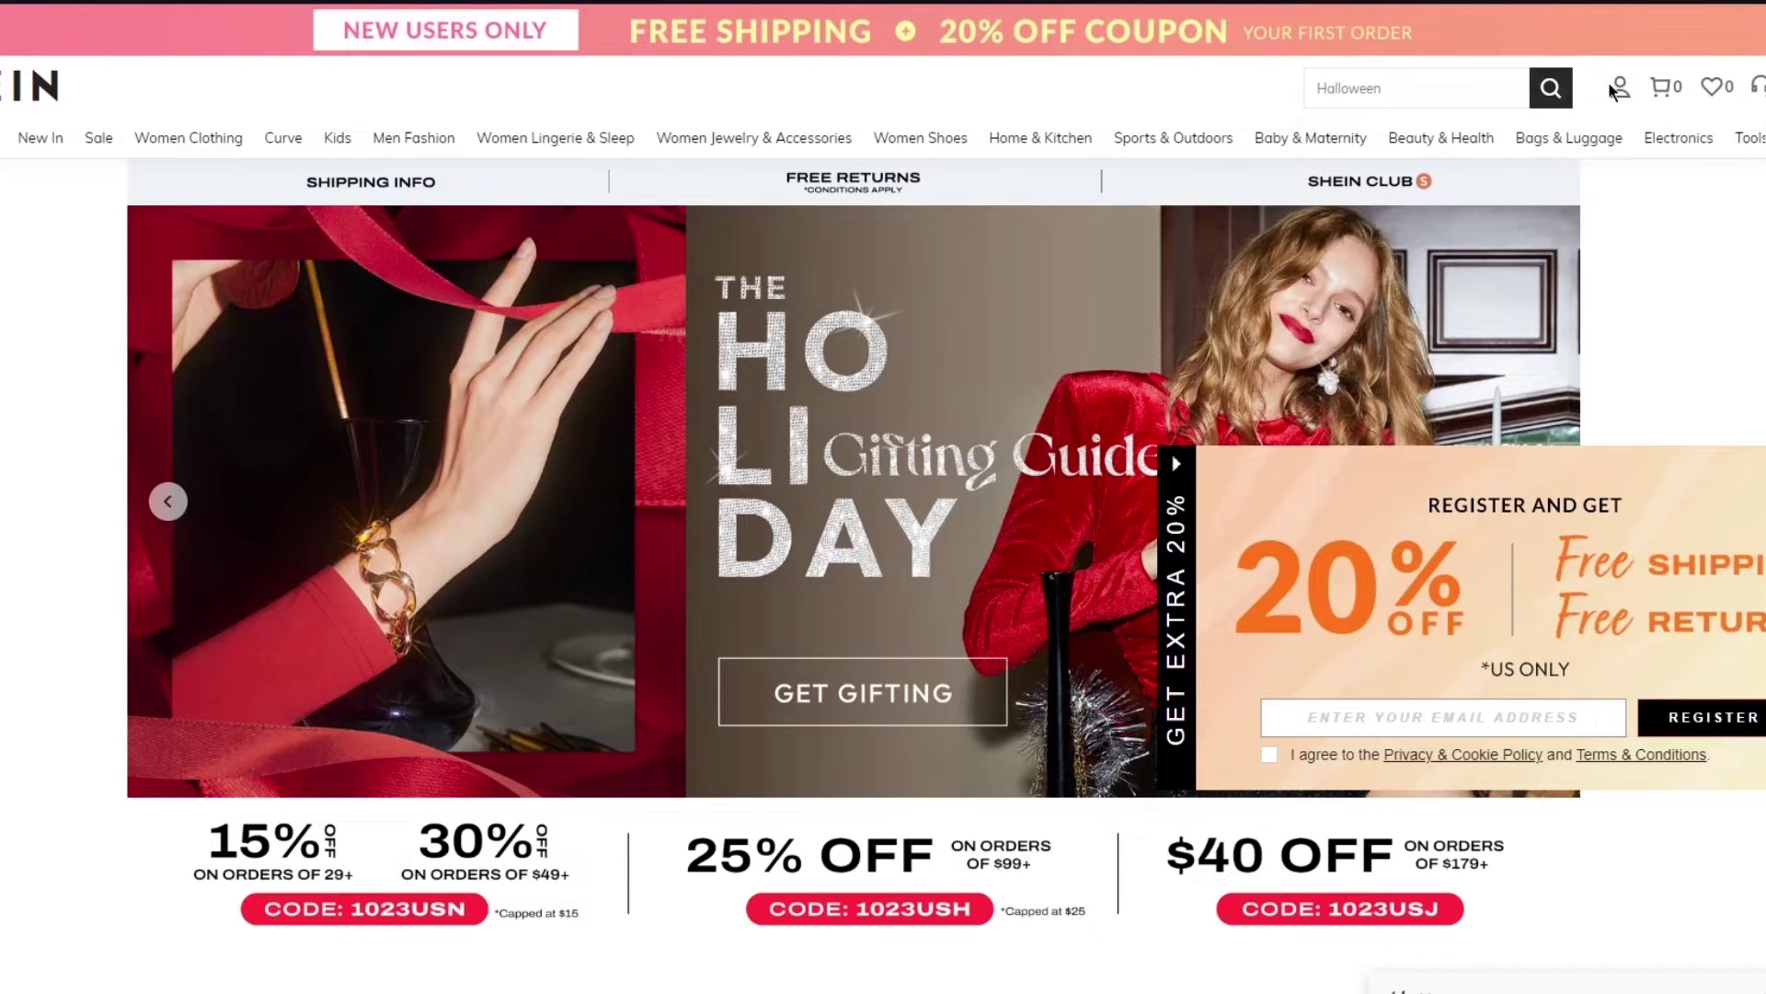
- Search the web for "importify extension" and open the Importify - Product Importer page in the Chrome Web Store
{"action": "mouse_move", "coordinate": [1581, 143]}
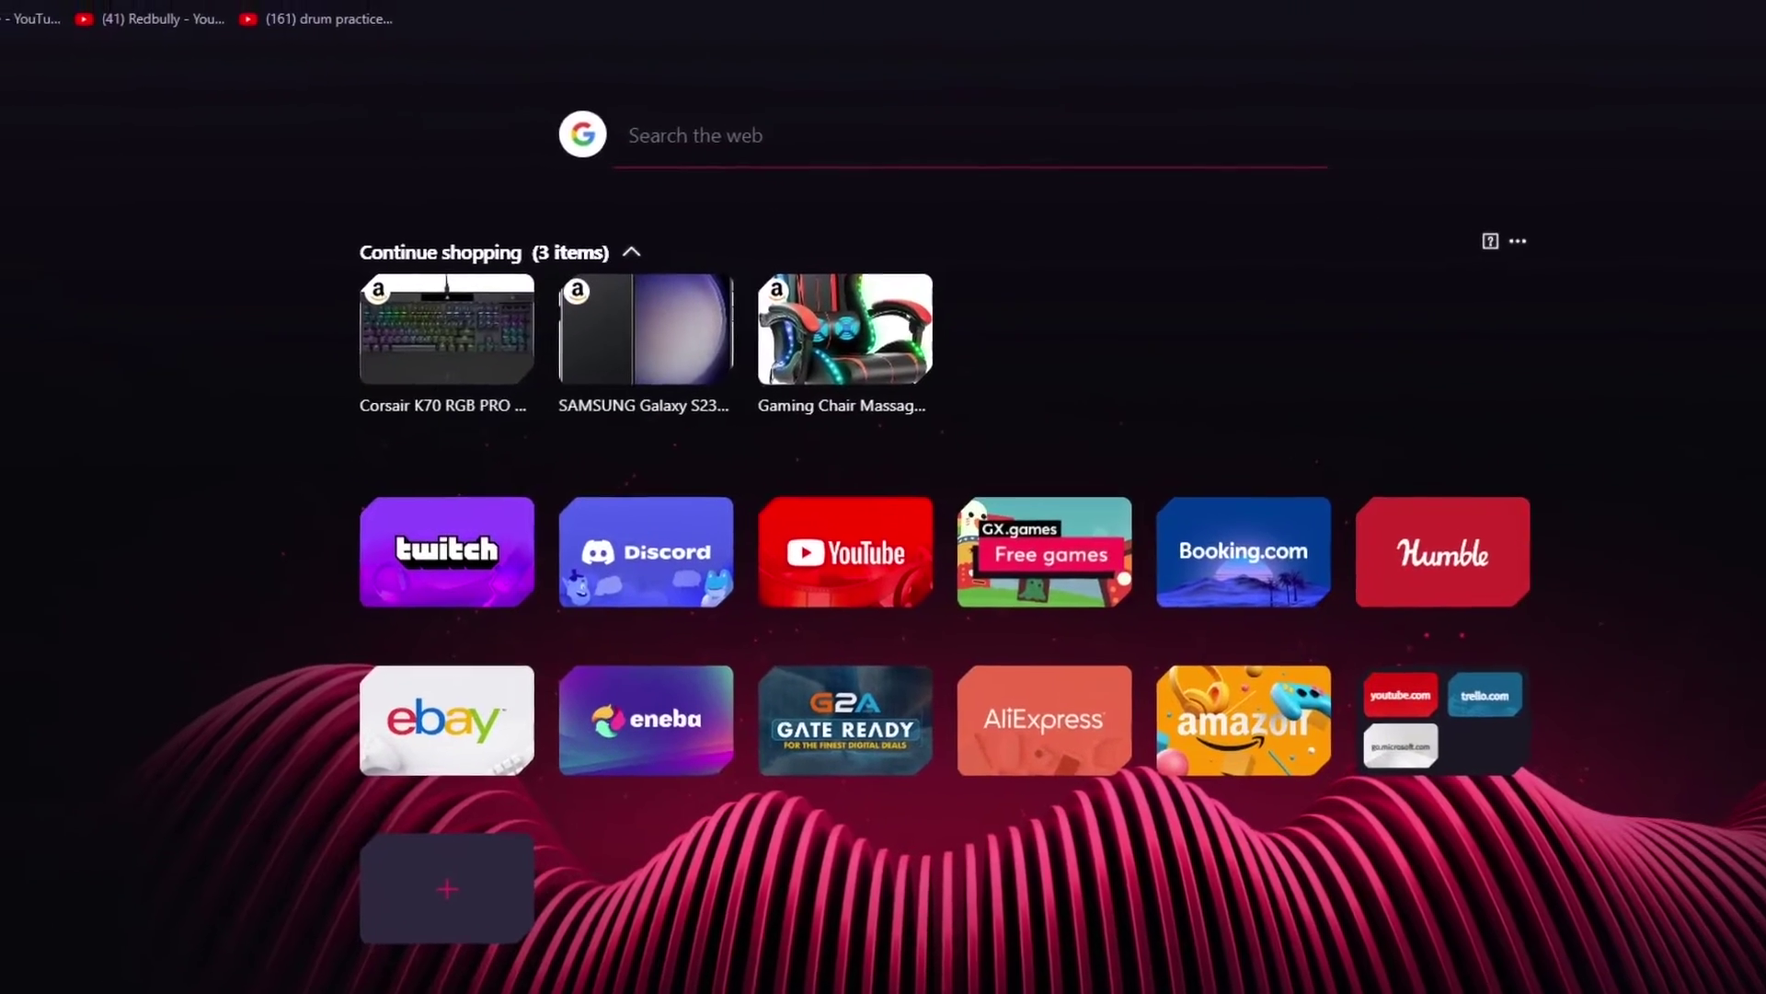
{"action": "type", "text": "import"}
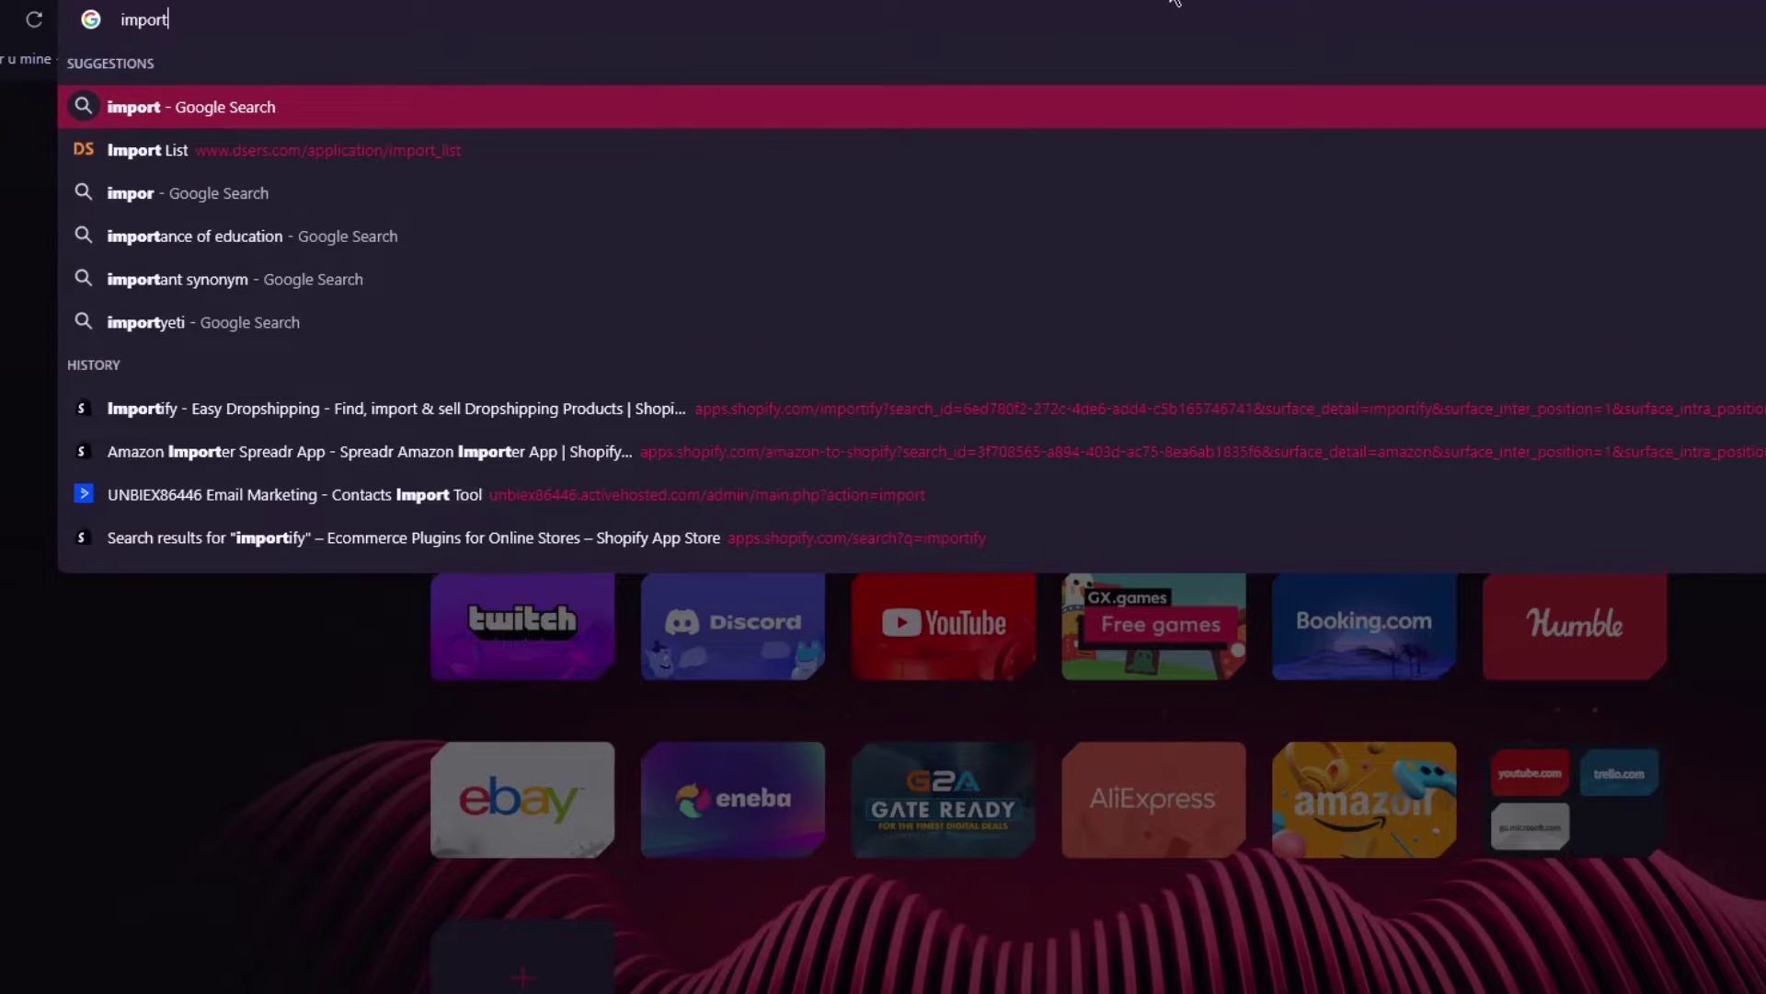
{"action": "type", "text": "ify extension"}
{"action": "key", "text": "Return"}
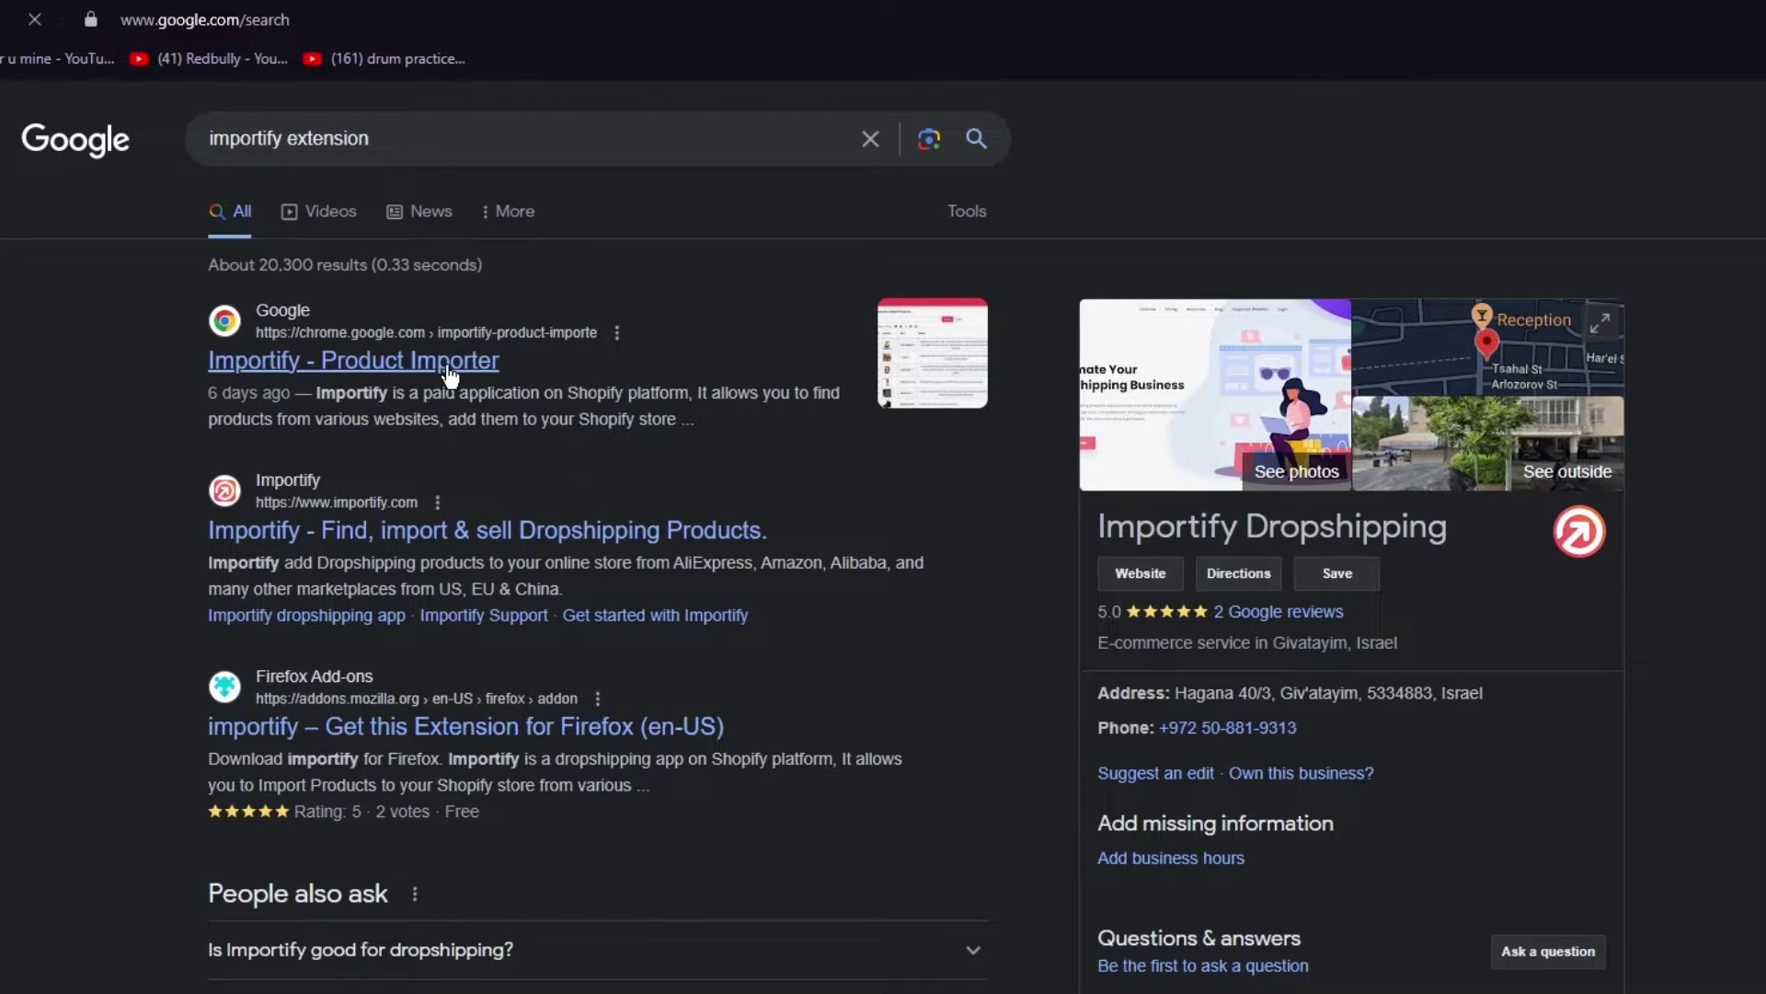
{"action": "left_click", "coordinate": [495, 358]}
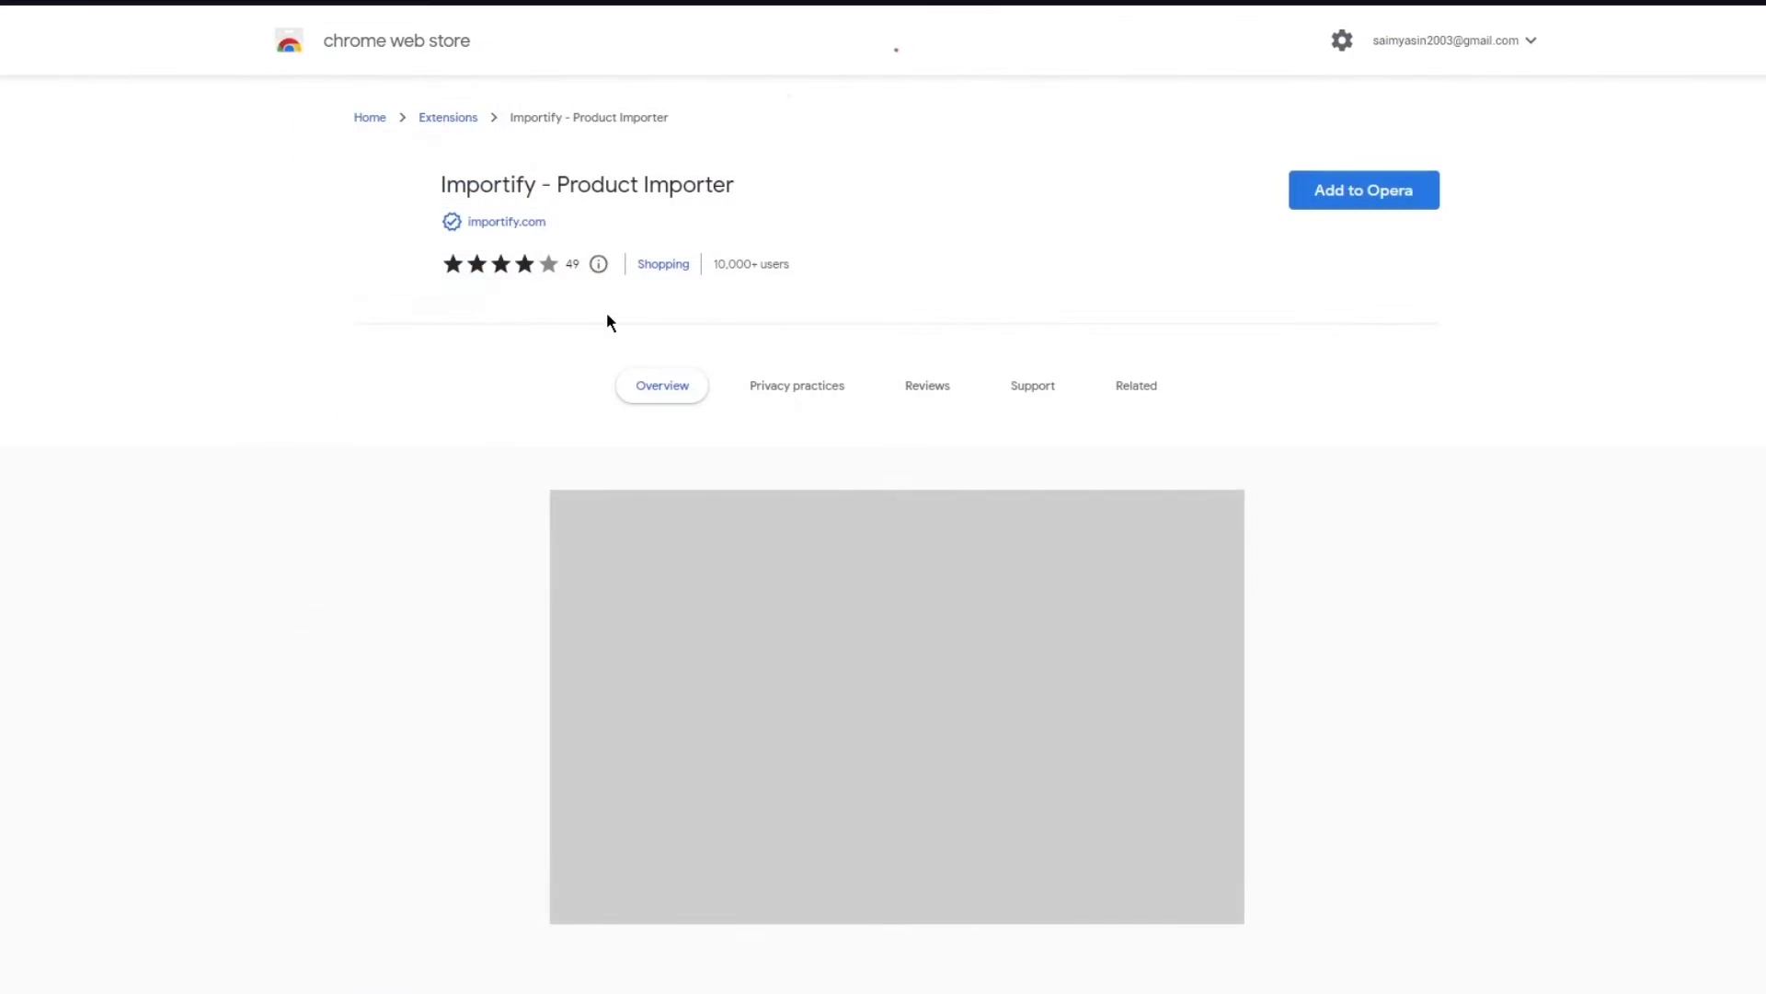
- Add the Importify - Product Importer extension to Opera and confirm its installation
{"action": "left_click", "coordinate": [1357, 201]}
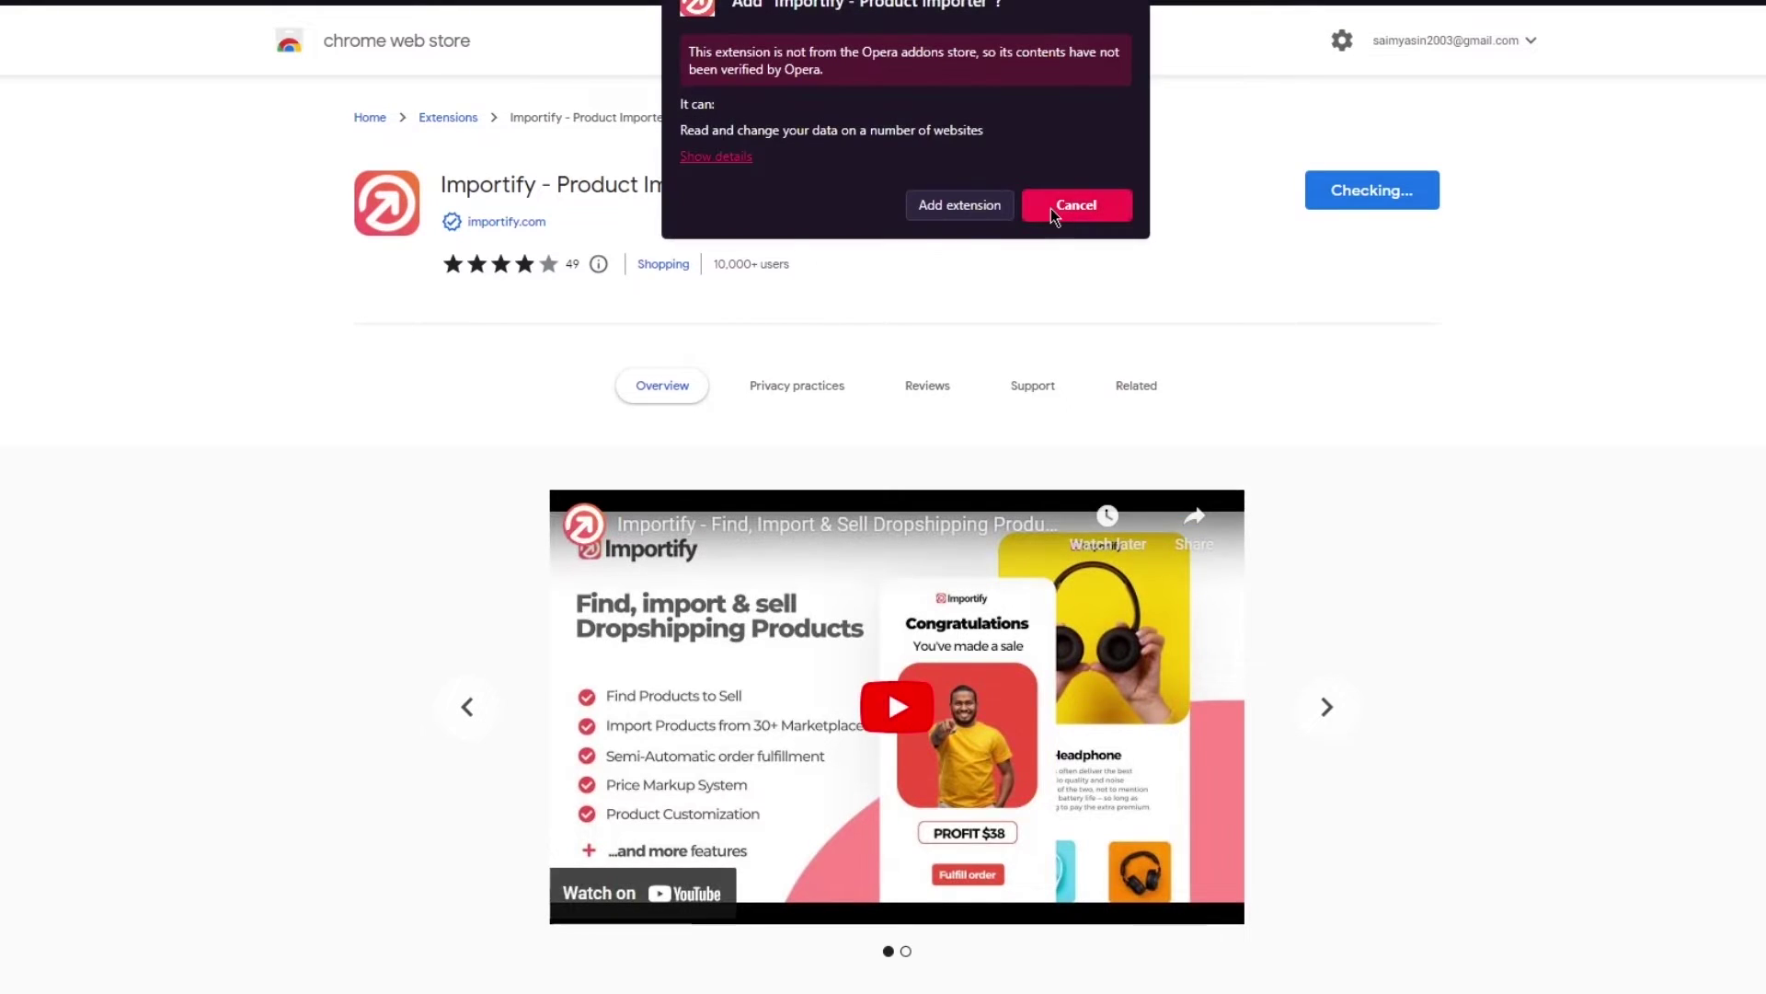
{"action": "left_click", "coordinate": [973, 205]}
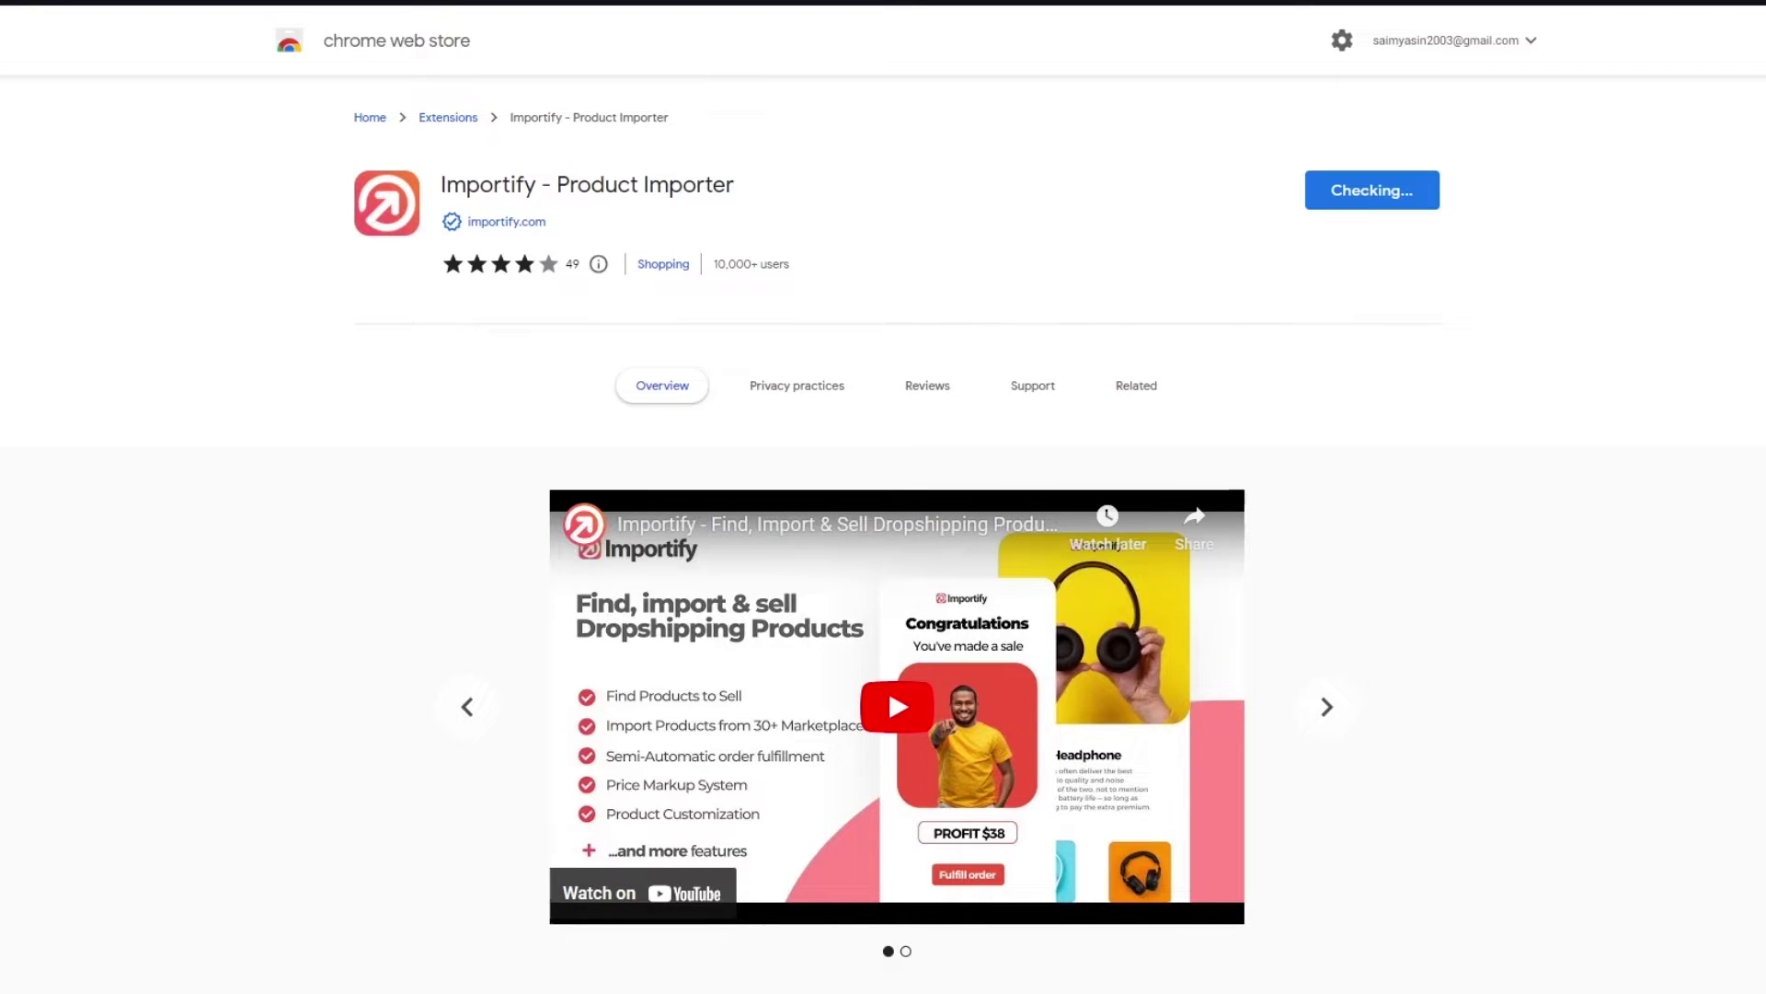
{"action": "left_click", "coordinate": [1137, 385]}
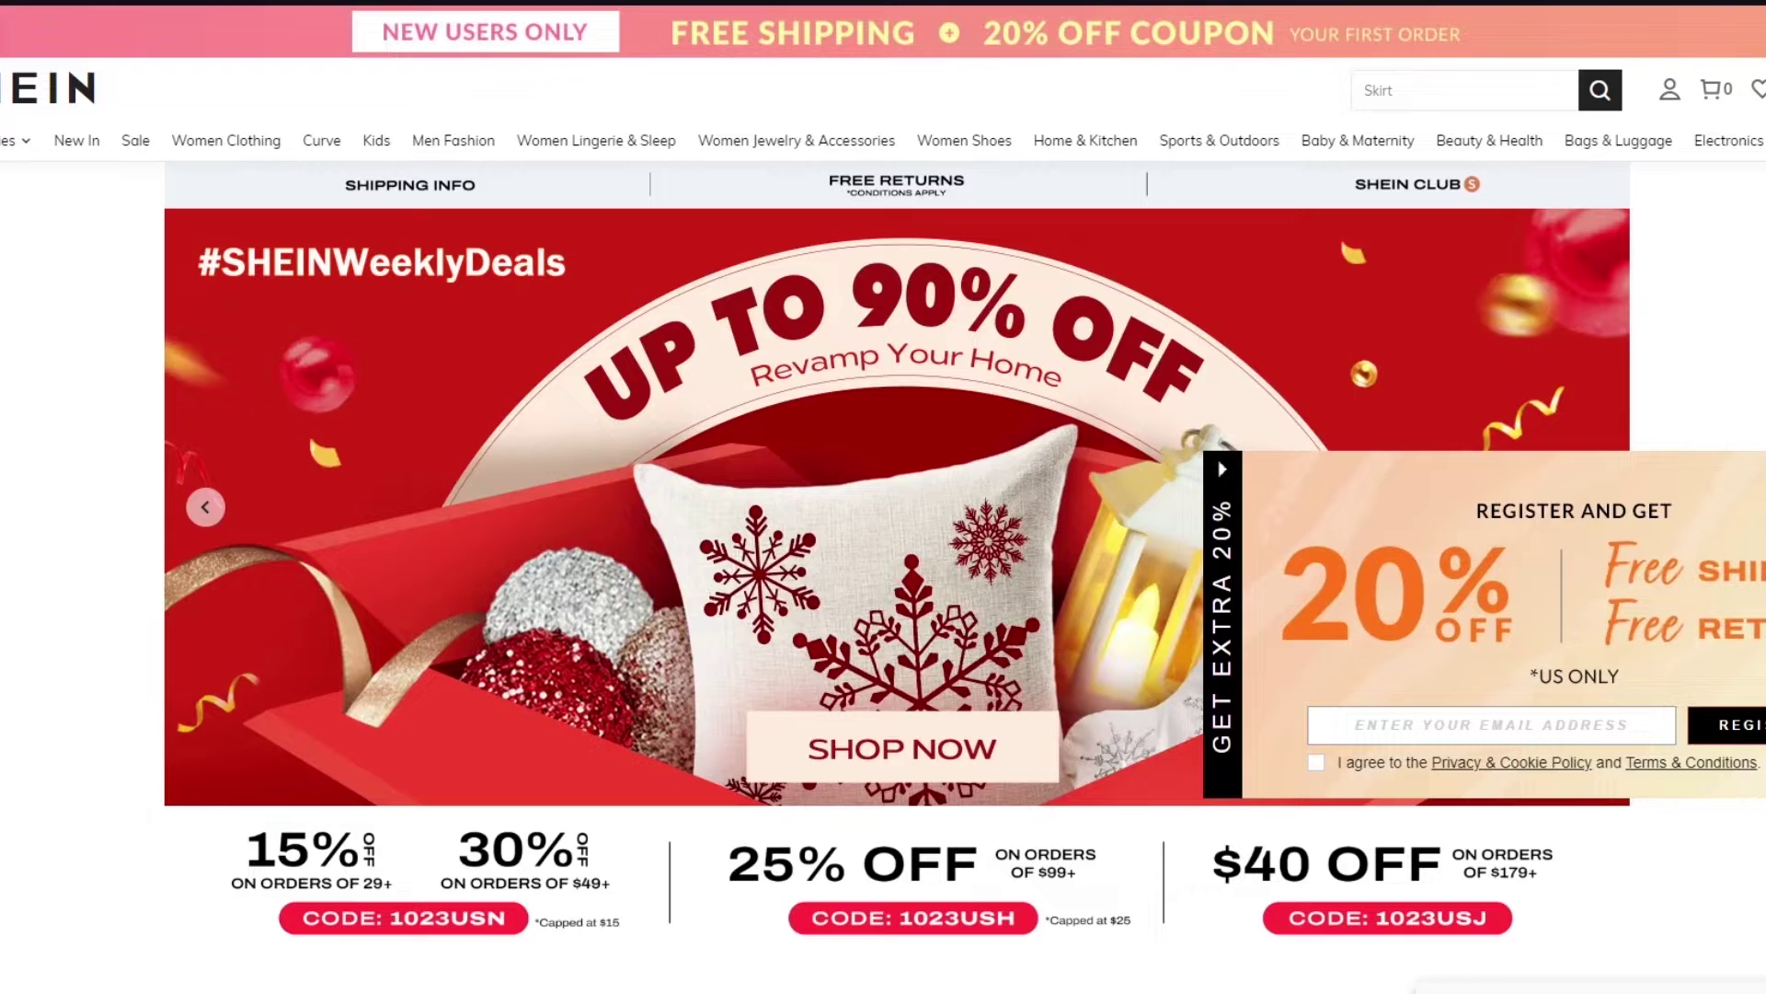
- Check the browser's extension list for Importify - Product Importer while on the SHEIN site, and close the list
{"action": "left_click", "coordinate": [1686, 207]}
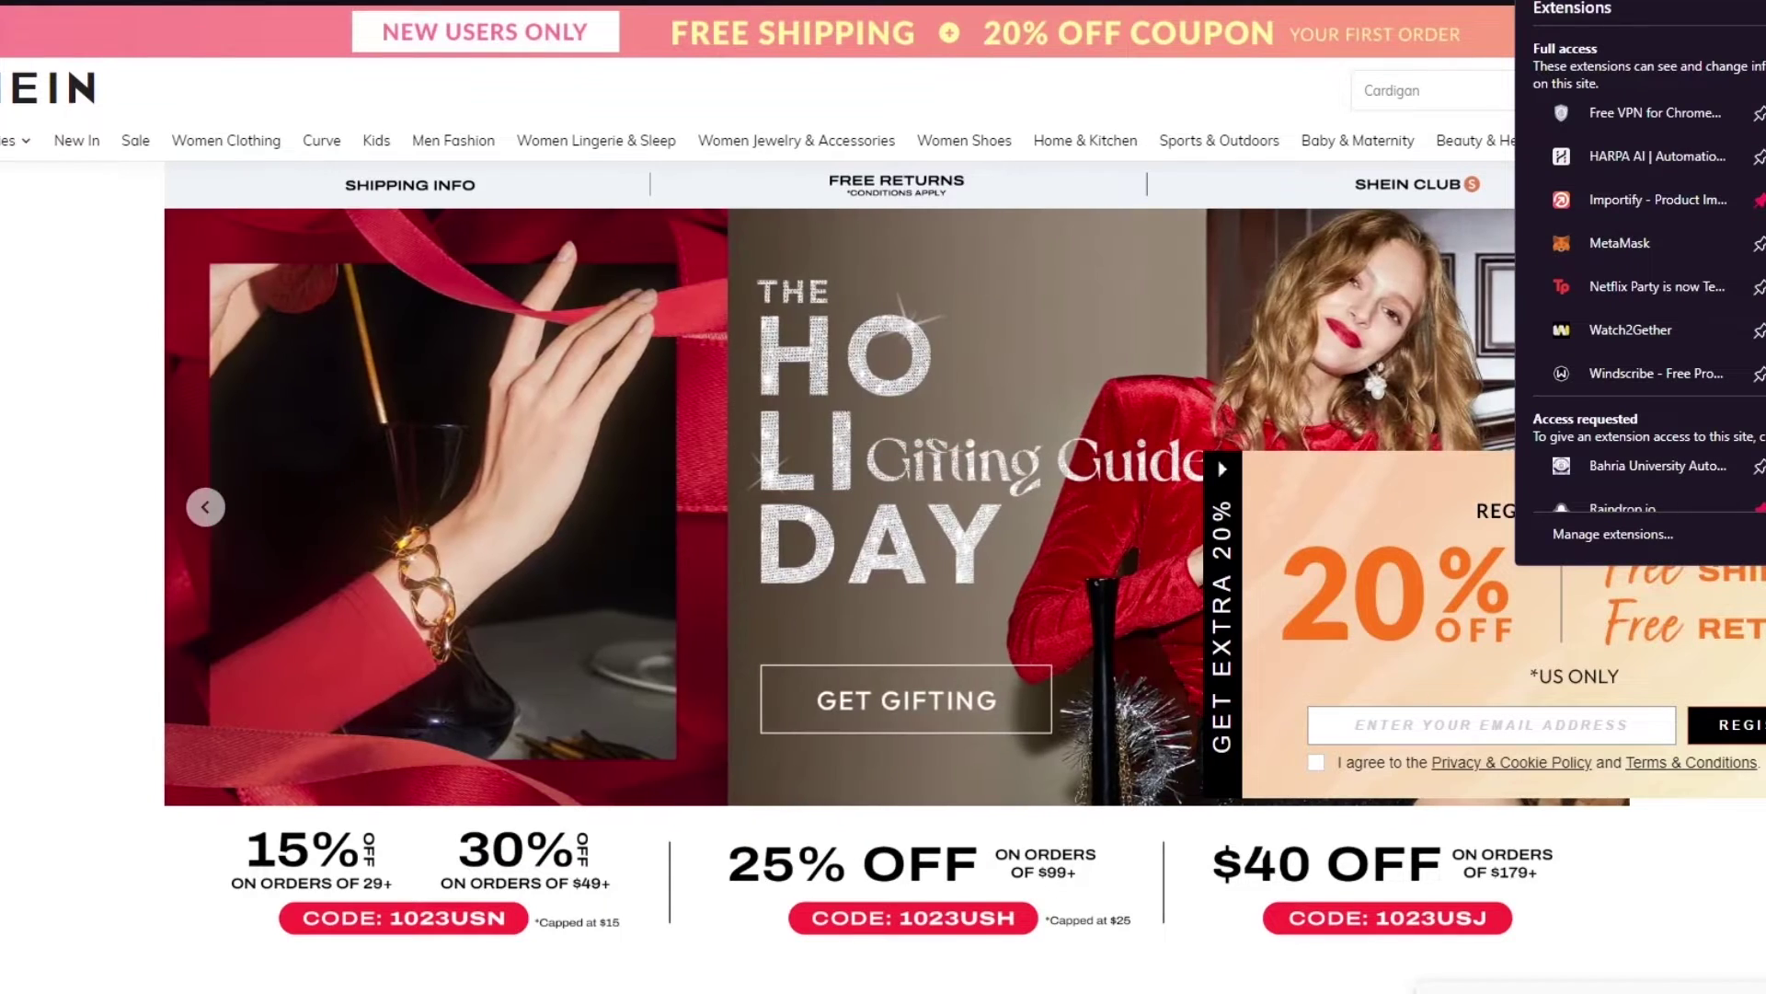
{"action": "key", "text": "Escape"}
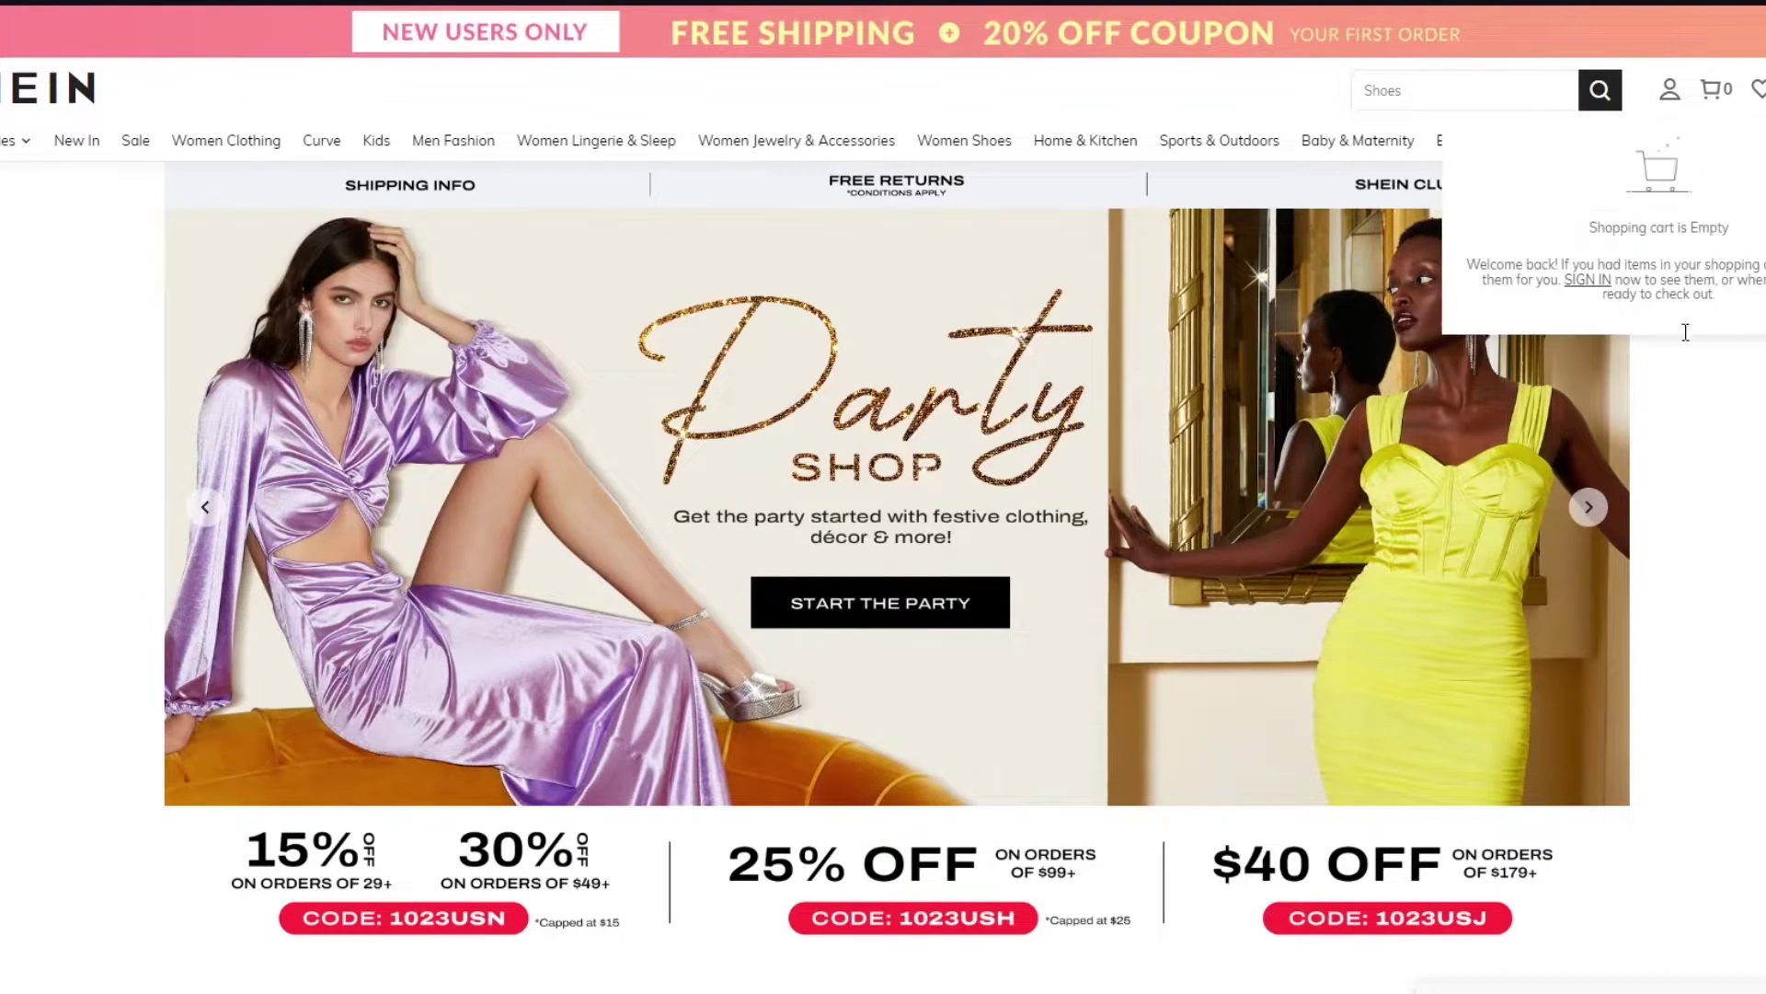
- Open the Men category on the SHEIN site and browse the men's apparel products
{"action": "scroll", "coordinate": [1553, 322], "scroll_direction": "down", "scroll_amount": 9}
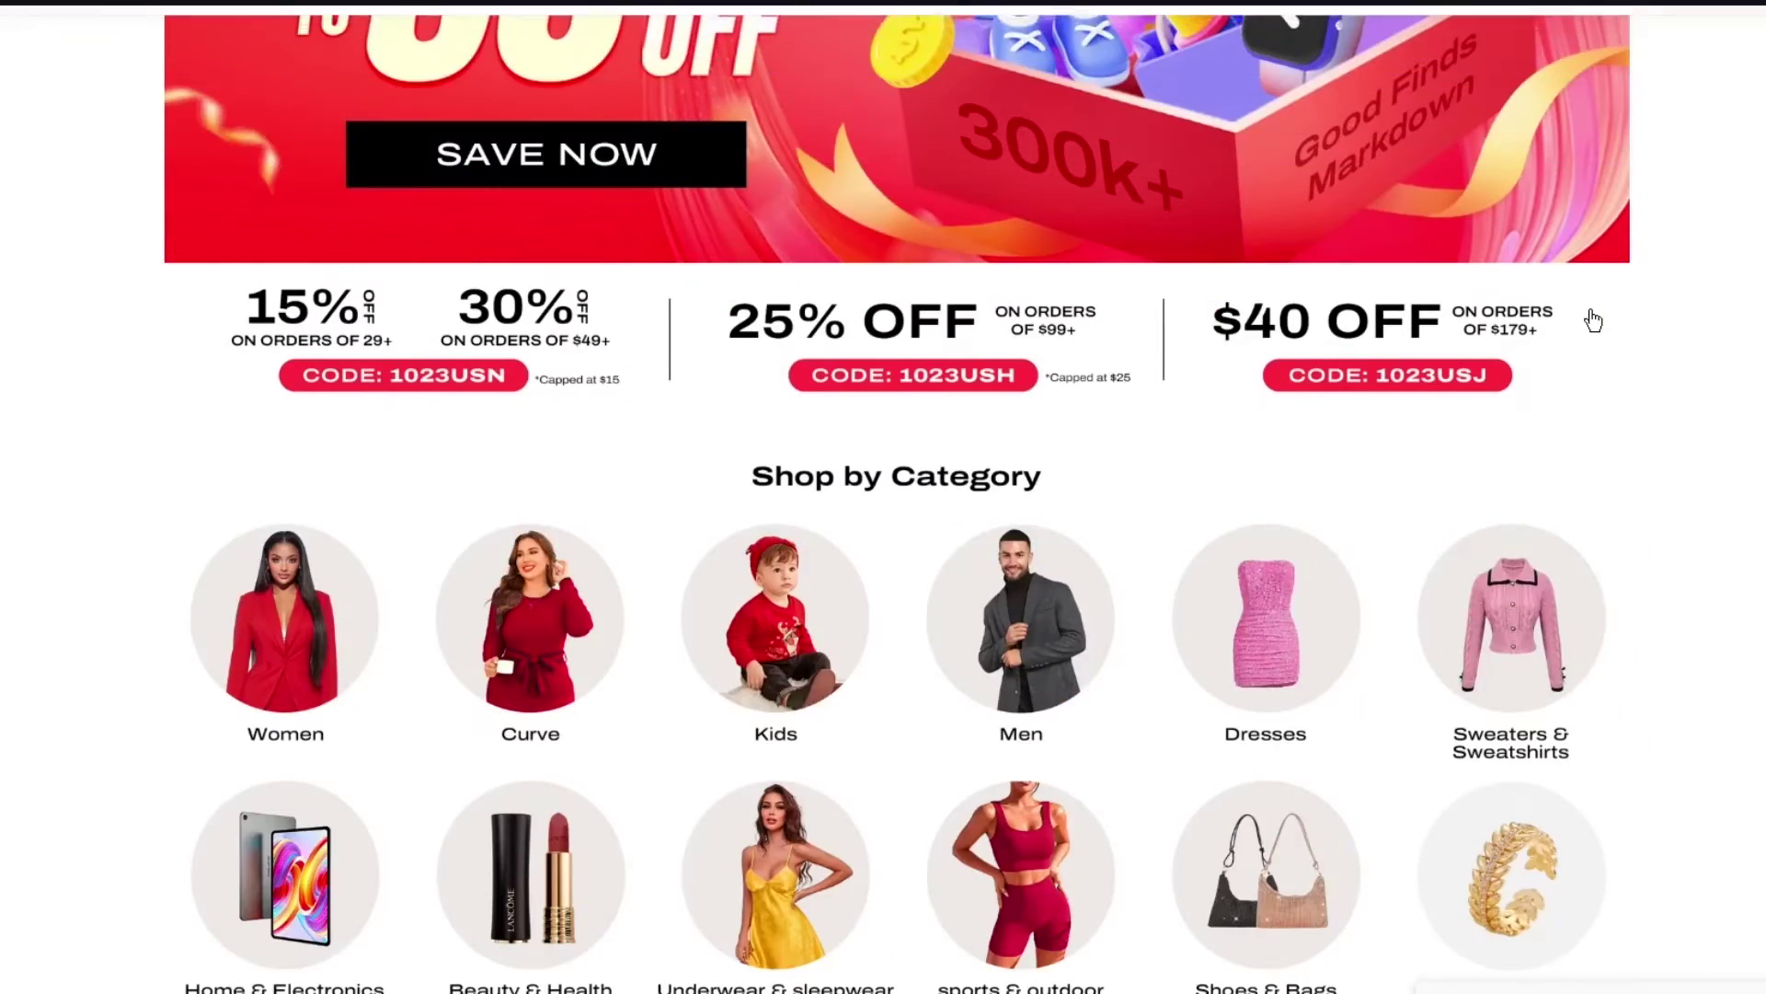
{"action": "scroll", "coordinate": [1553, 320], "scroll_direction": "down", "scroll_amount": 4}
{"action": "scroll", "coordinate": [1329, 300], "scroll_direction": "up", "scroll_amount": 3}
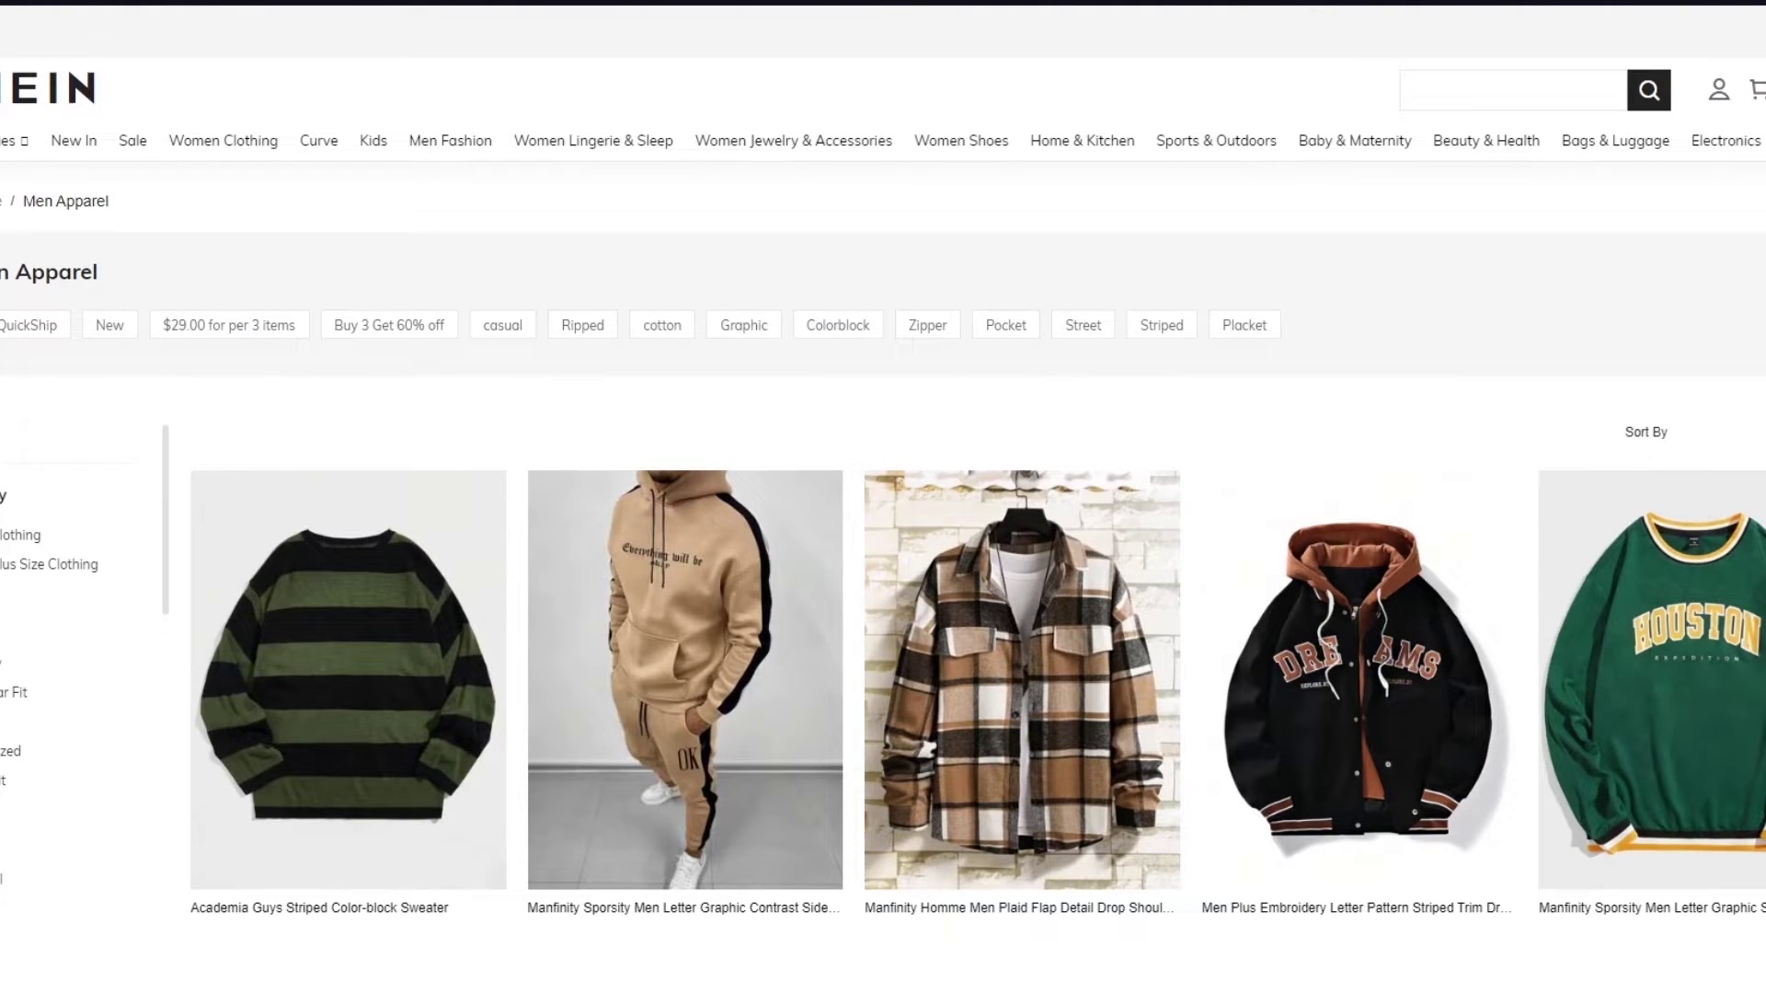
{"action": "scroll", "coordinate": [1593, 416], "scroll_direction": "down", "scroll_amount": 8}
{"action": "scroll", "coordinate": [1594, 416], "scroll_direction": "up", "scroll_amount": 6}
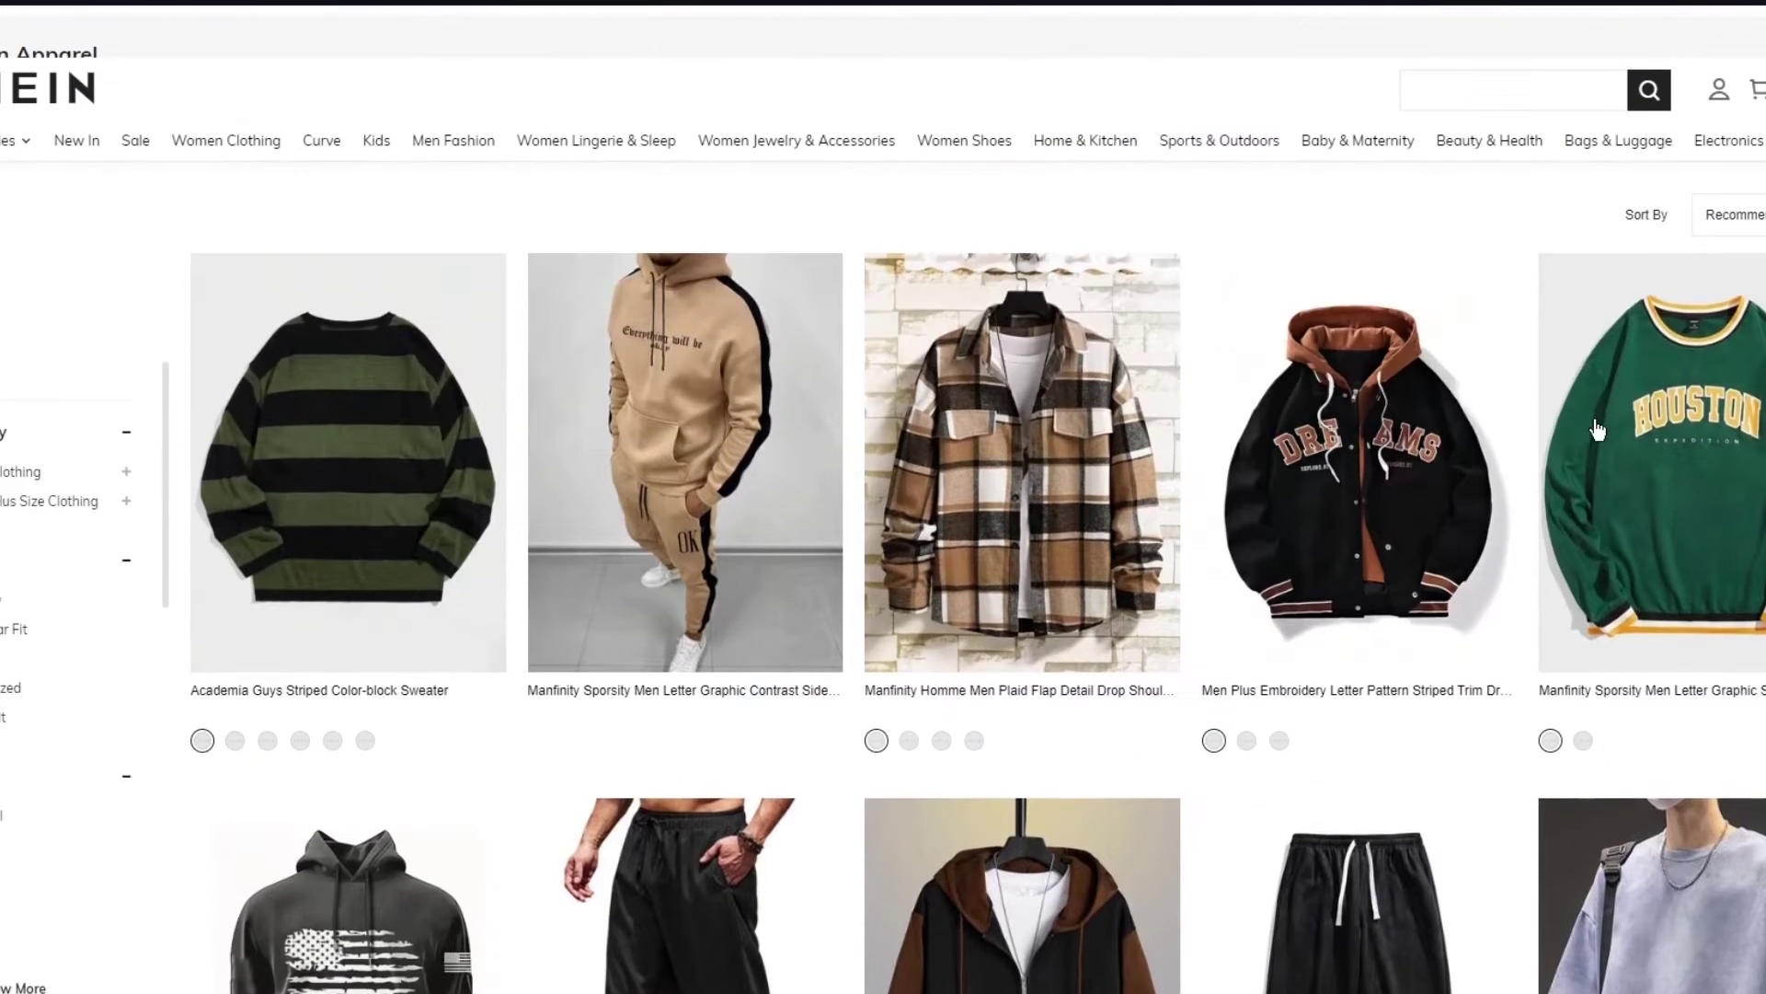
- Open the Manfinity Sporsity Men Letter Graphic Striped Trim Sweatshirt from the men's apparel results and look over its product page
{"action": "scroll", "coordinate": [1596, 430], "scroll_direction": "down", "scroll_amount": 10}
{"action": "scroll", "coordinate": [1577, 418], "scroll_direction": "up", "scroll_amount": 12}
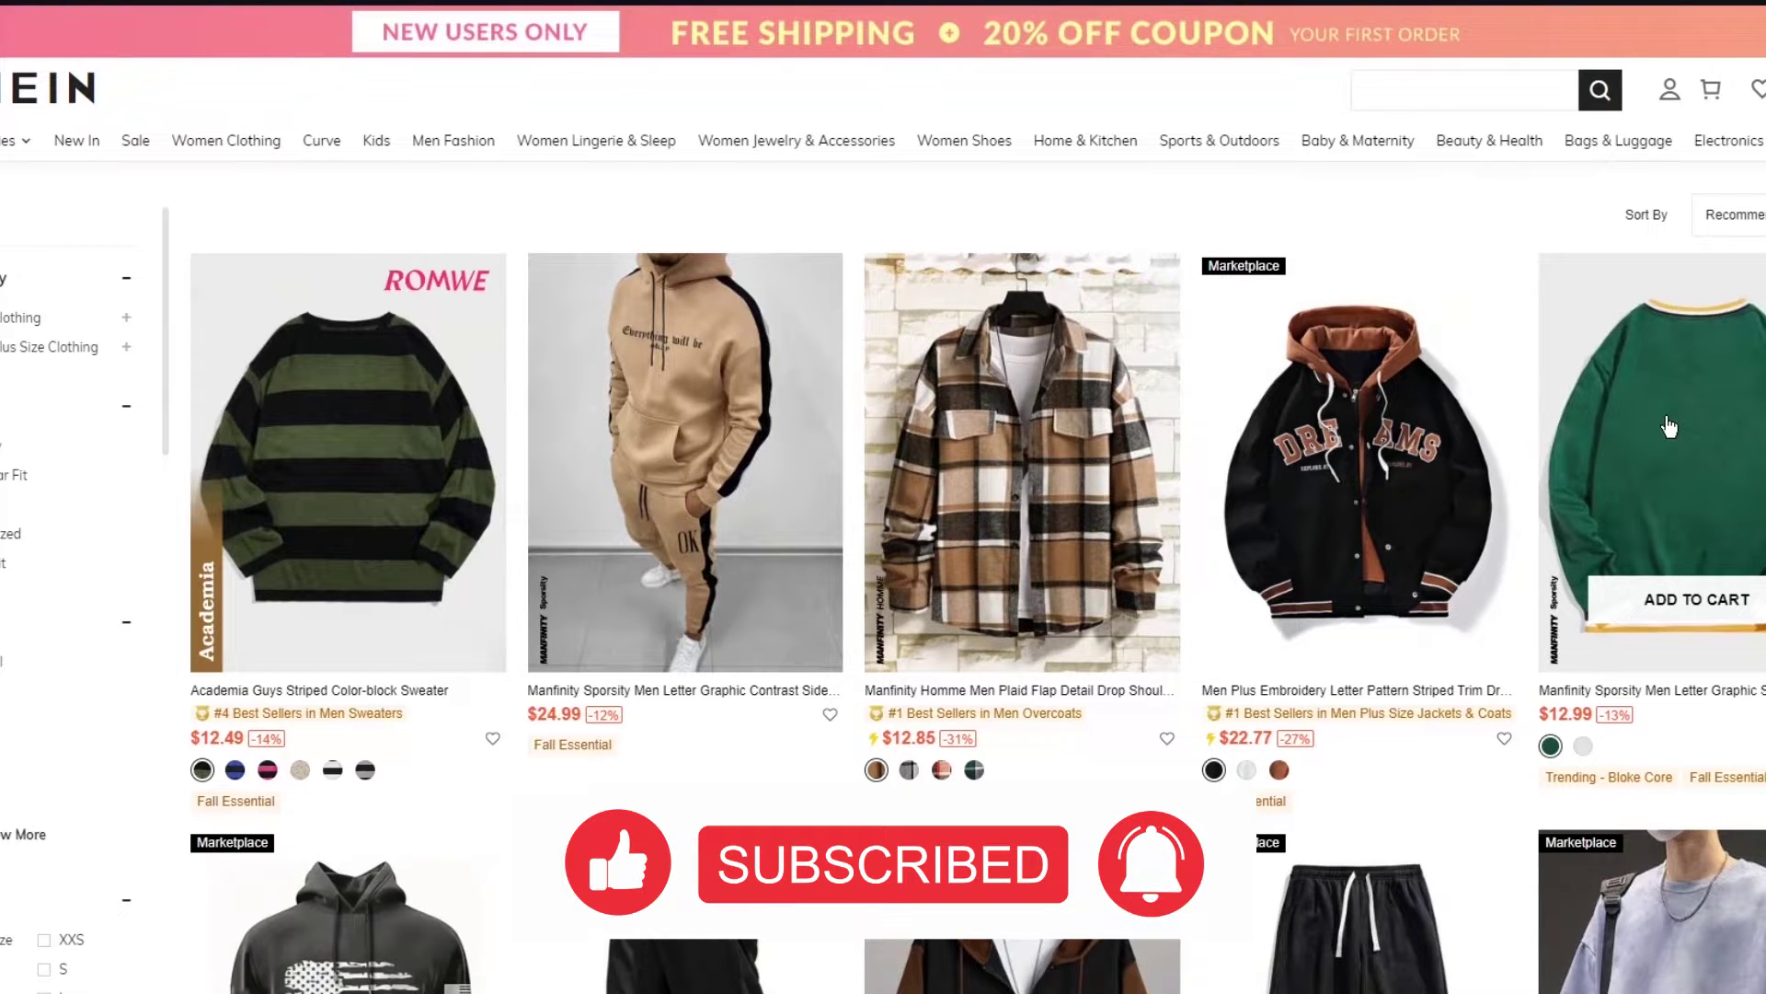
{"action": "left_click", "coordinate": [1572, 386]}
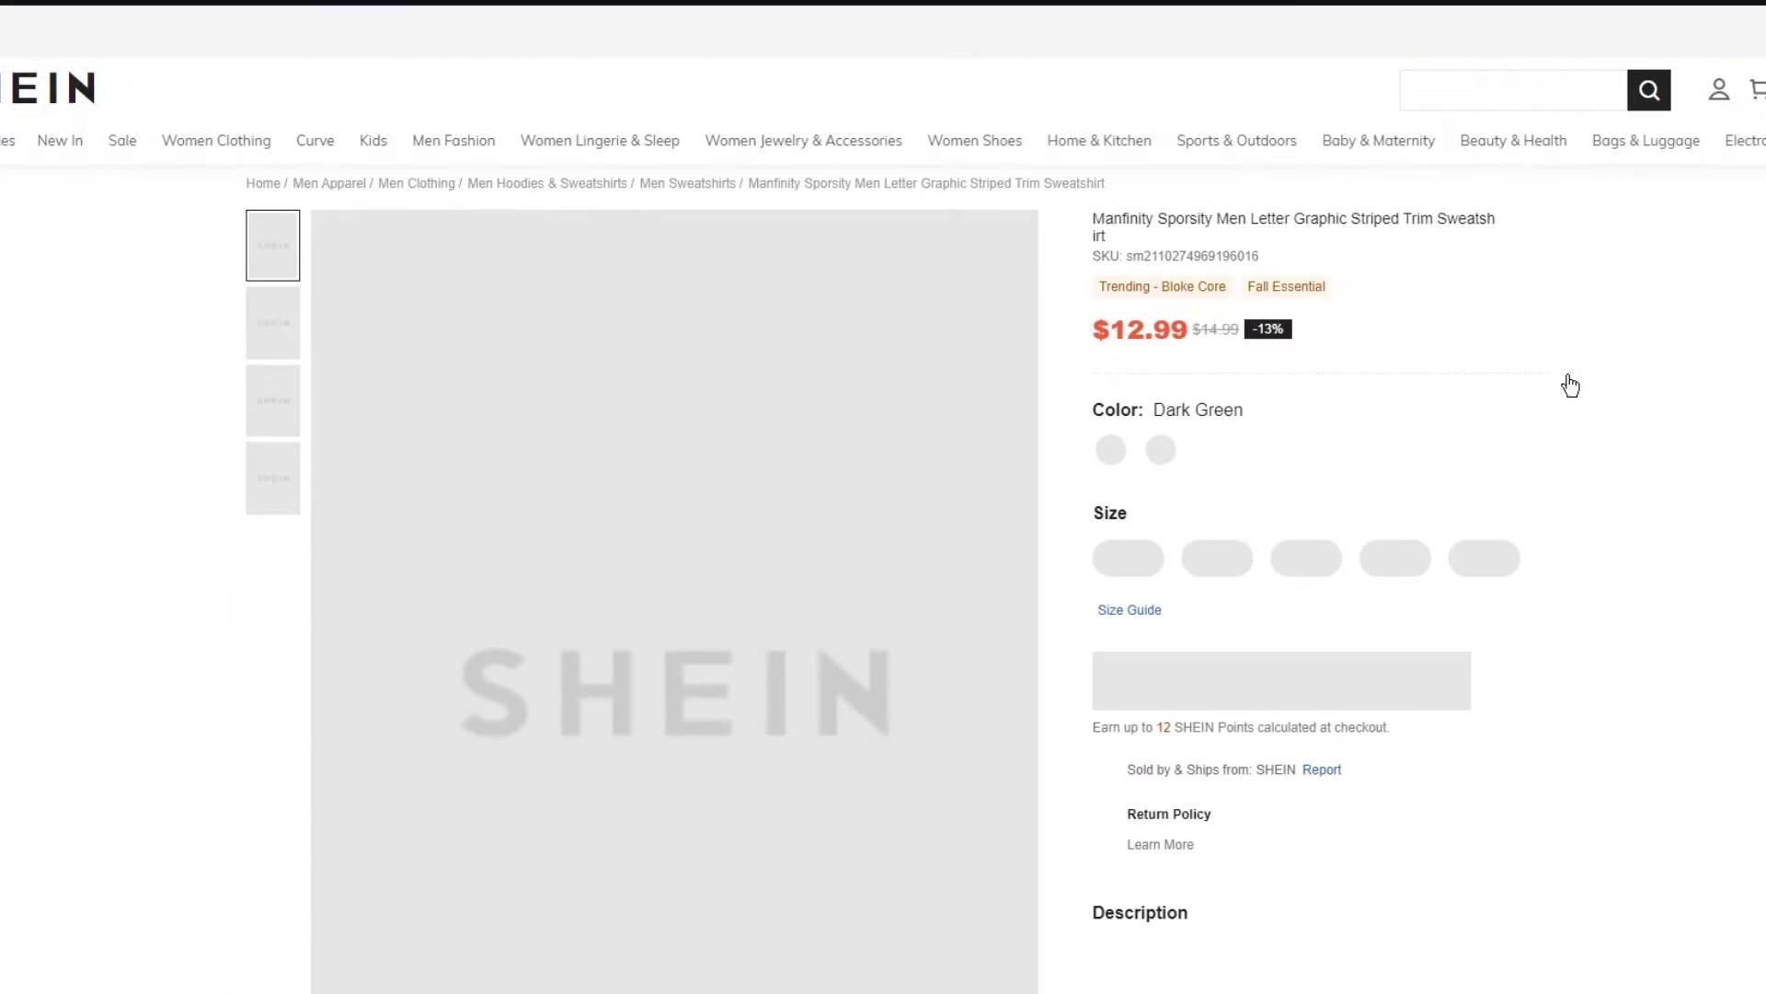
{"action": "scroll", "coordinate": [1219, 333], "scroll_direction": "down", "scroll_amount": 6}
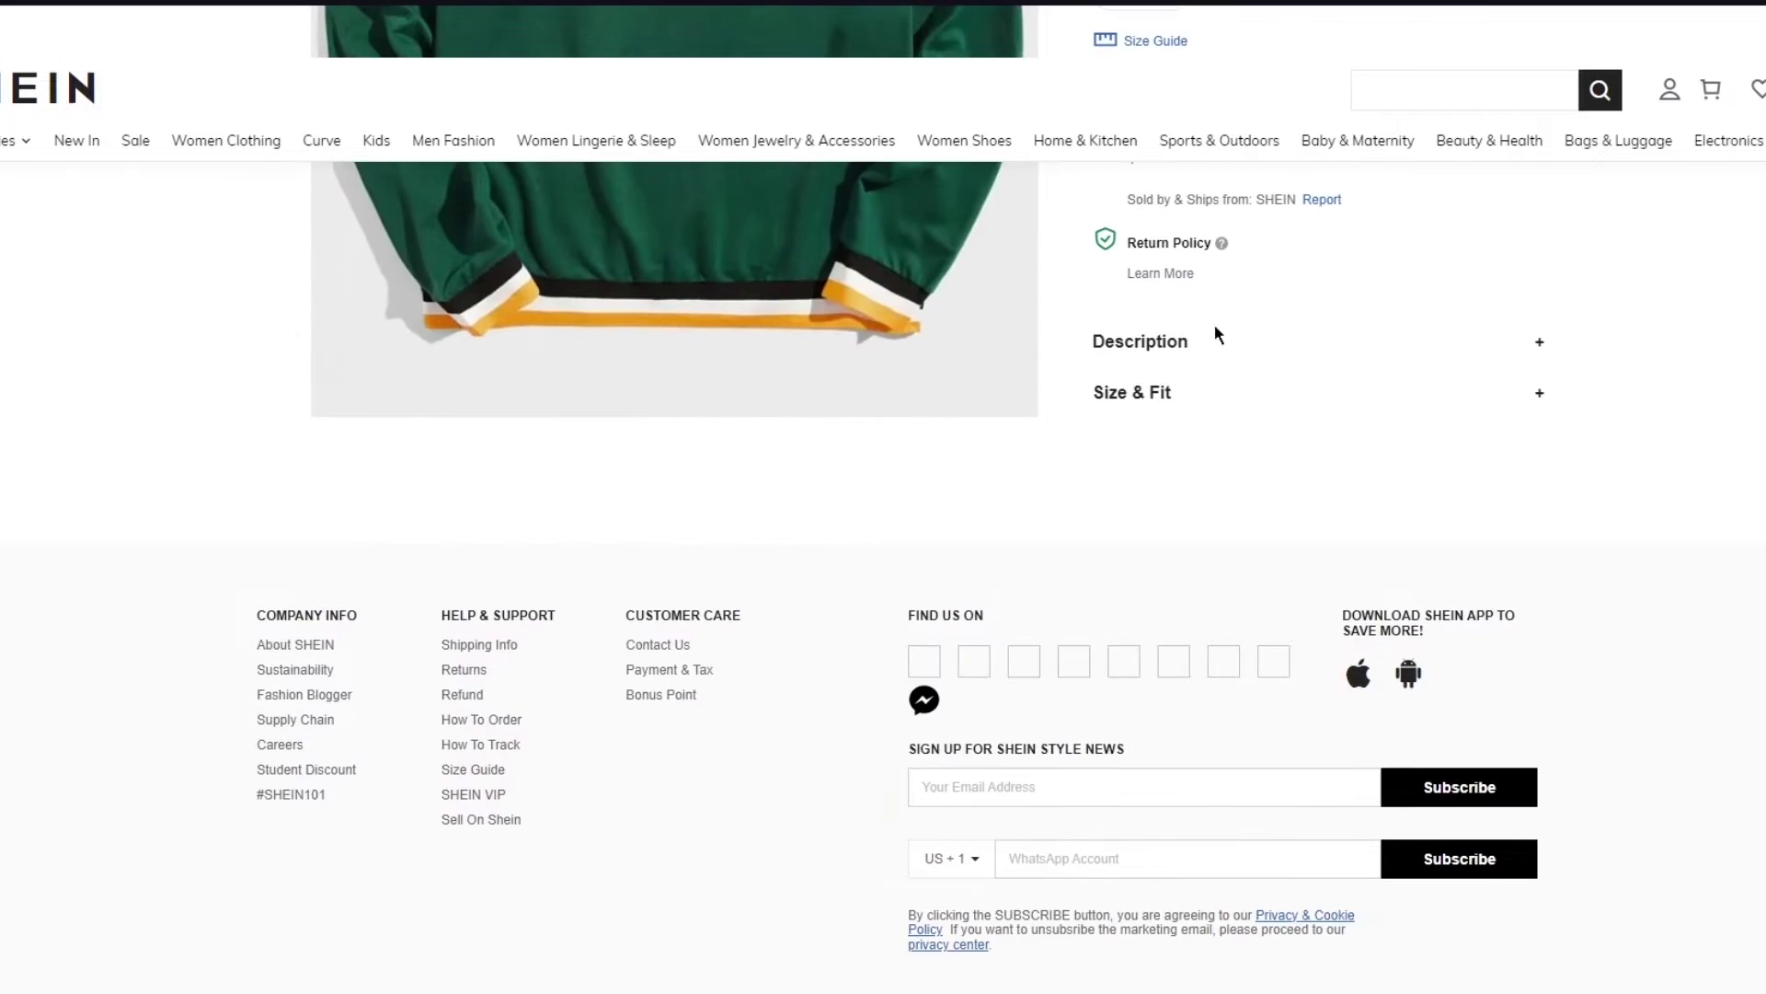
{"action": "scroll", "coordinate": [1214, 323], "scroll_direction": "up", "scroll_amount": 6}
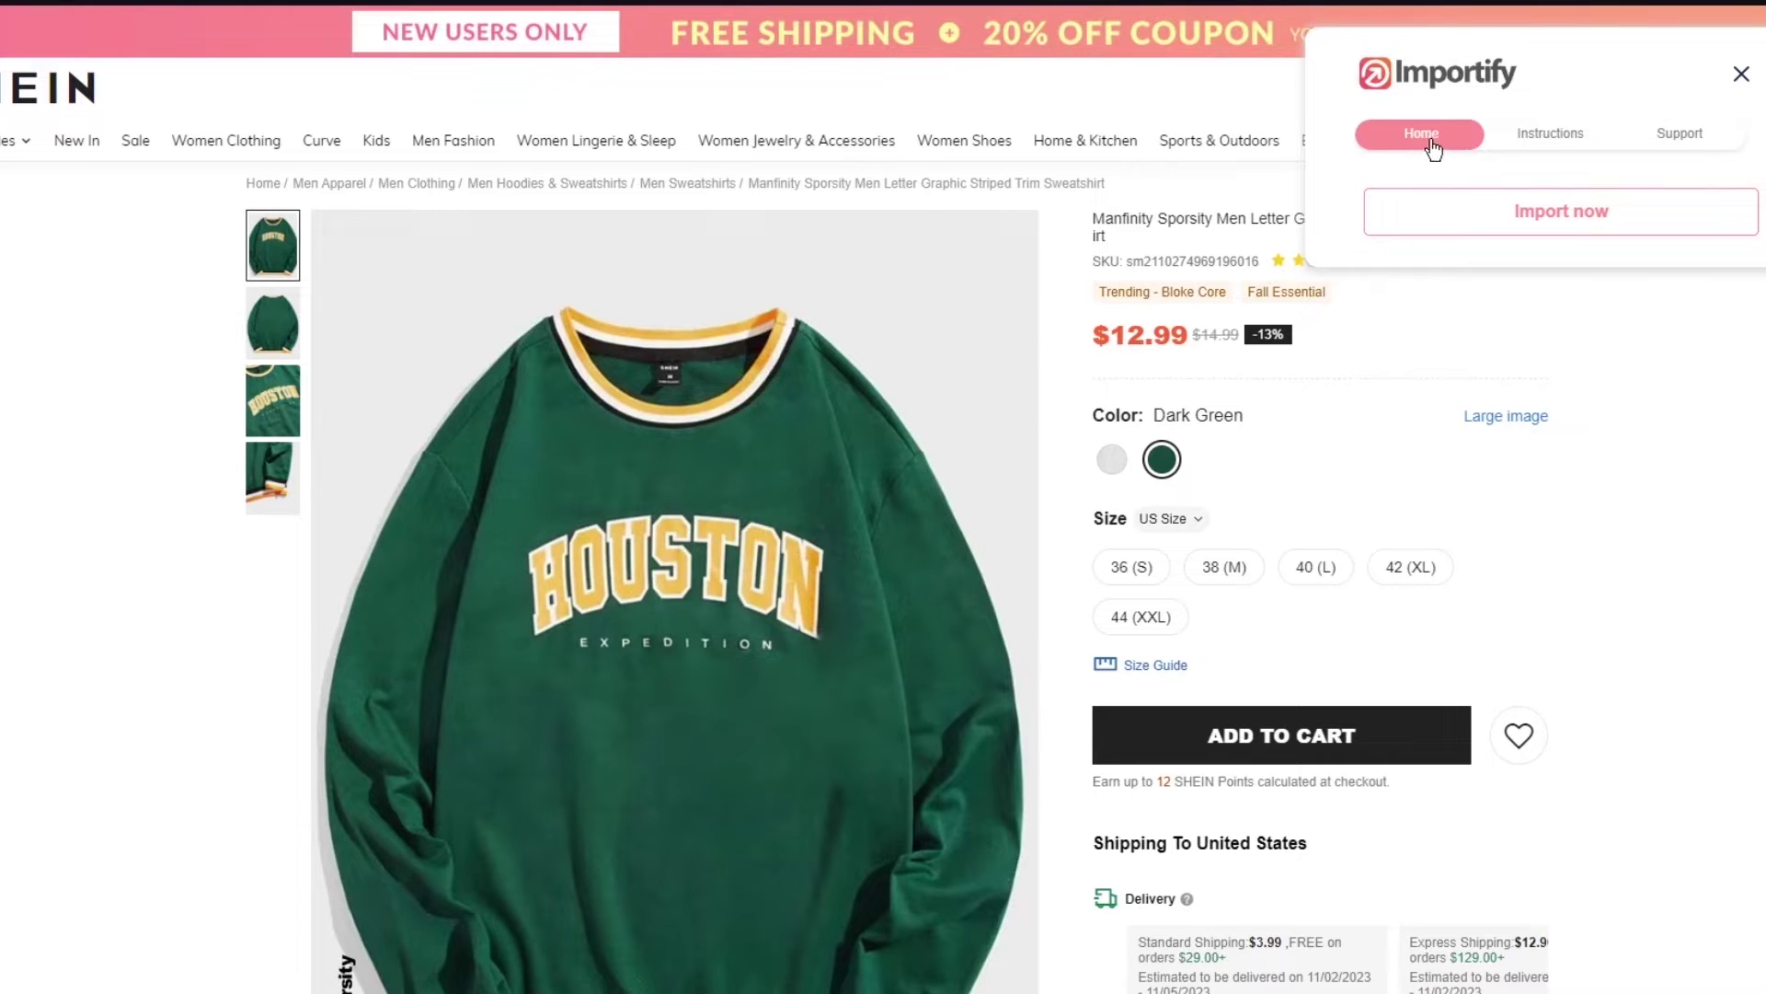
- Read the getting-started instructions in the Importify extension and return to its home view
{"action": "left_click", "coordinate": [1511, 143]}
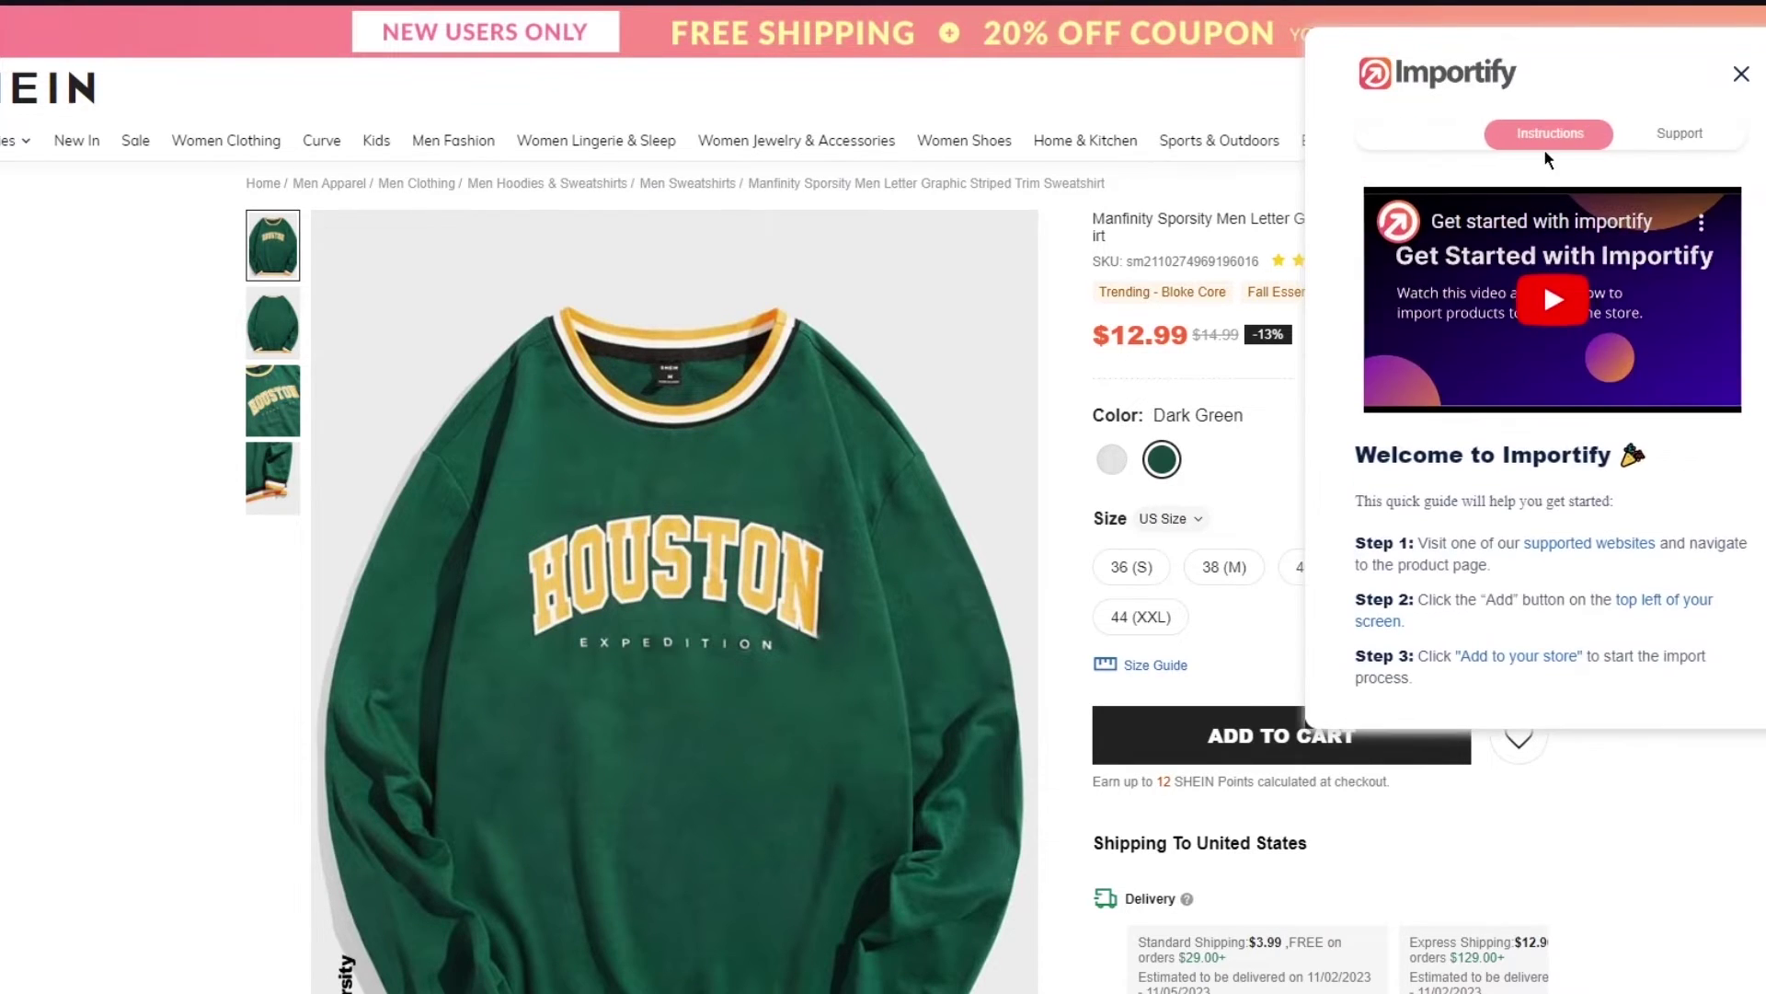
{"action": "scroll", "coordinate": [1446, 351], "scroll_direction": "down", "scroll_amount": 5}
{"action": "scroll", "coordinate": [1552, 503], "scroll_direction": "up", "scroll_amount": 5}
{"action": "left_click", "coordinate": [1421, 134]}
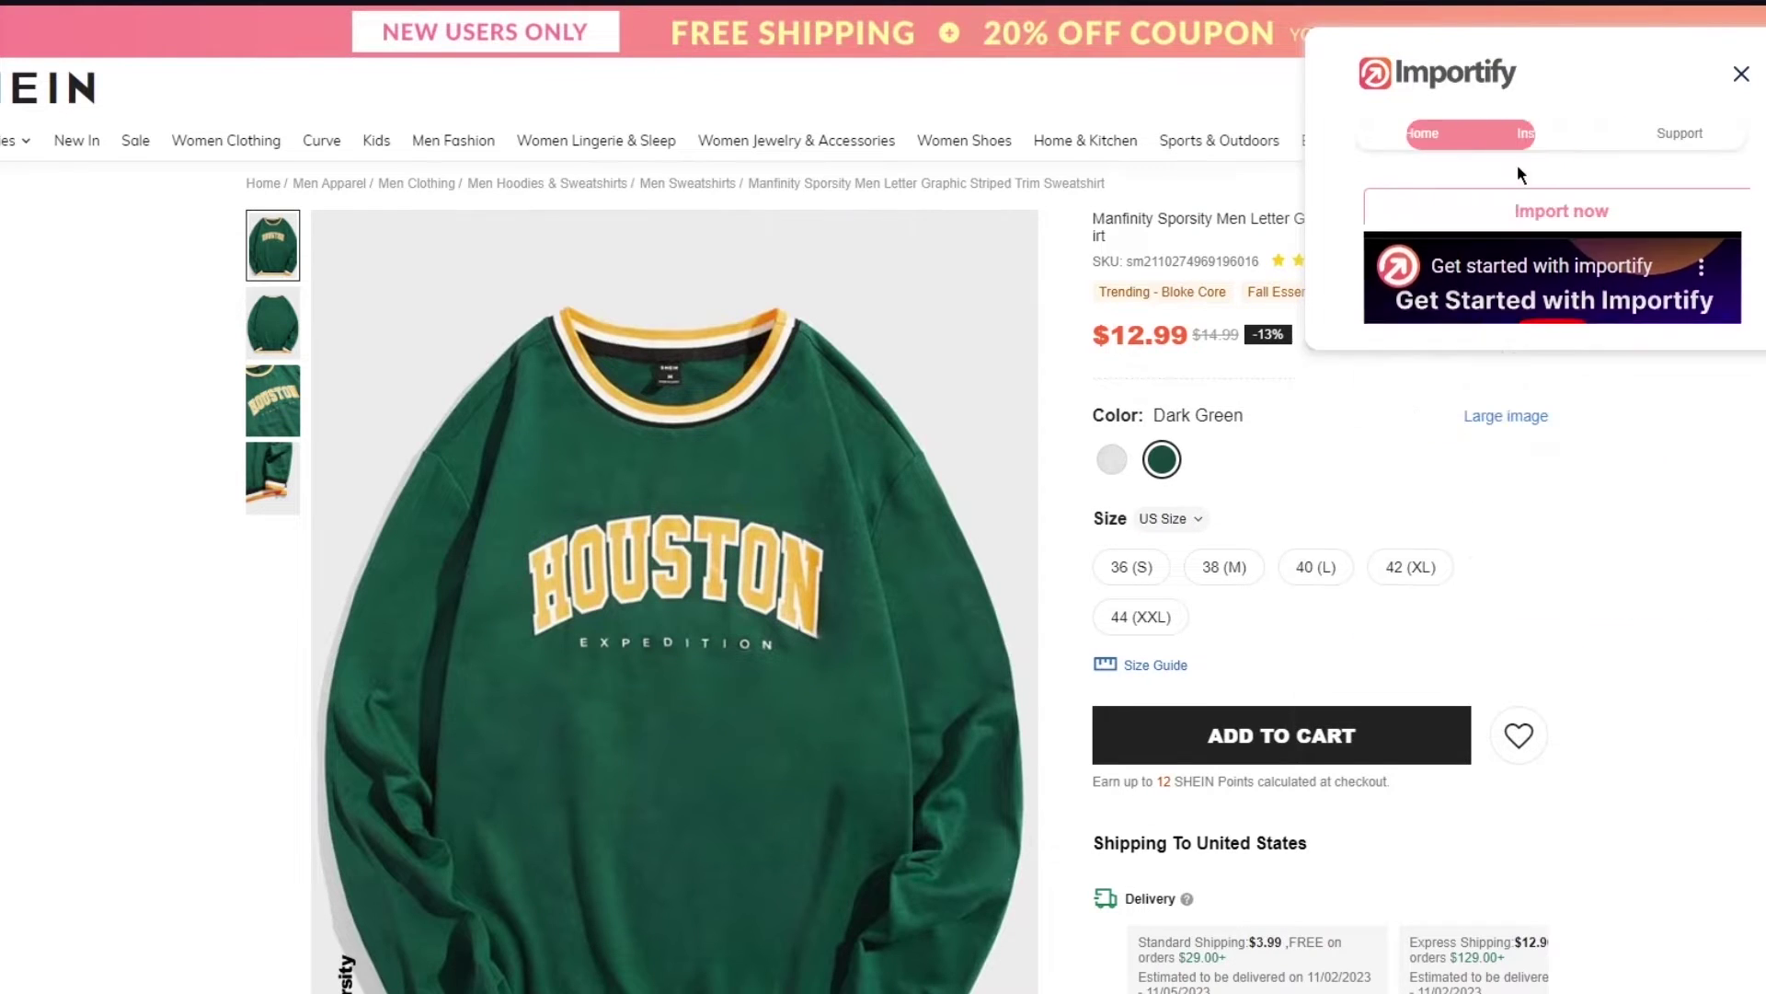
- Try to import the green Houston sweatshirt into the store with the Importify extension
{"action": "left_click", "coordinate": [1586, 228]}
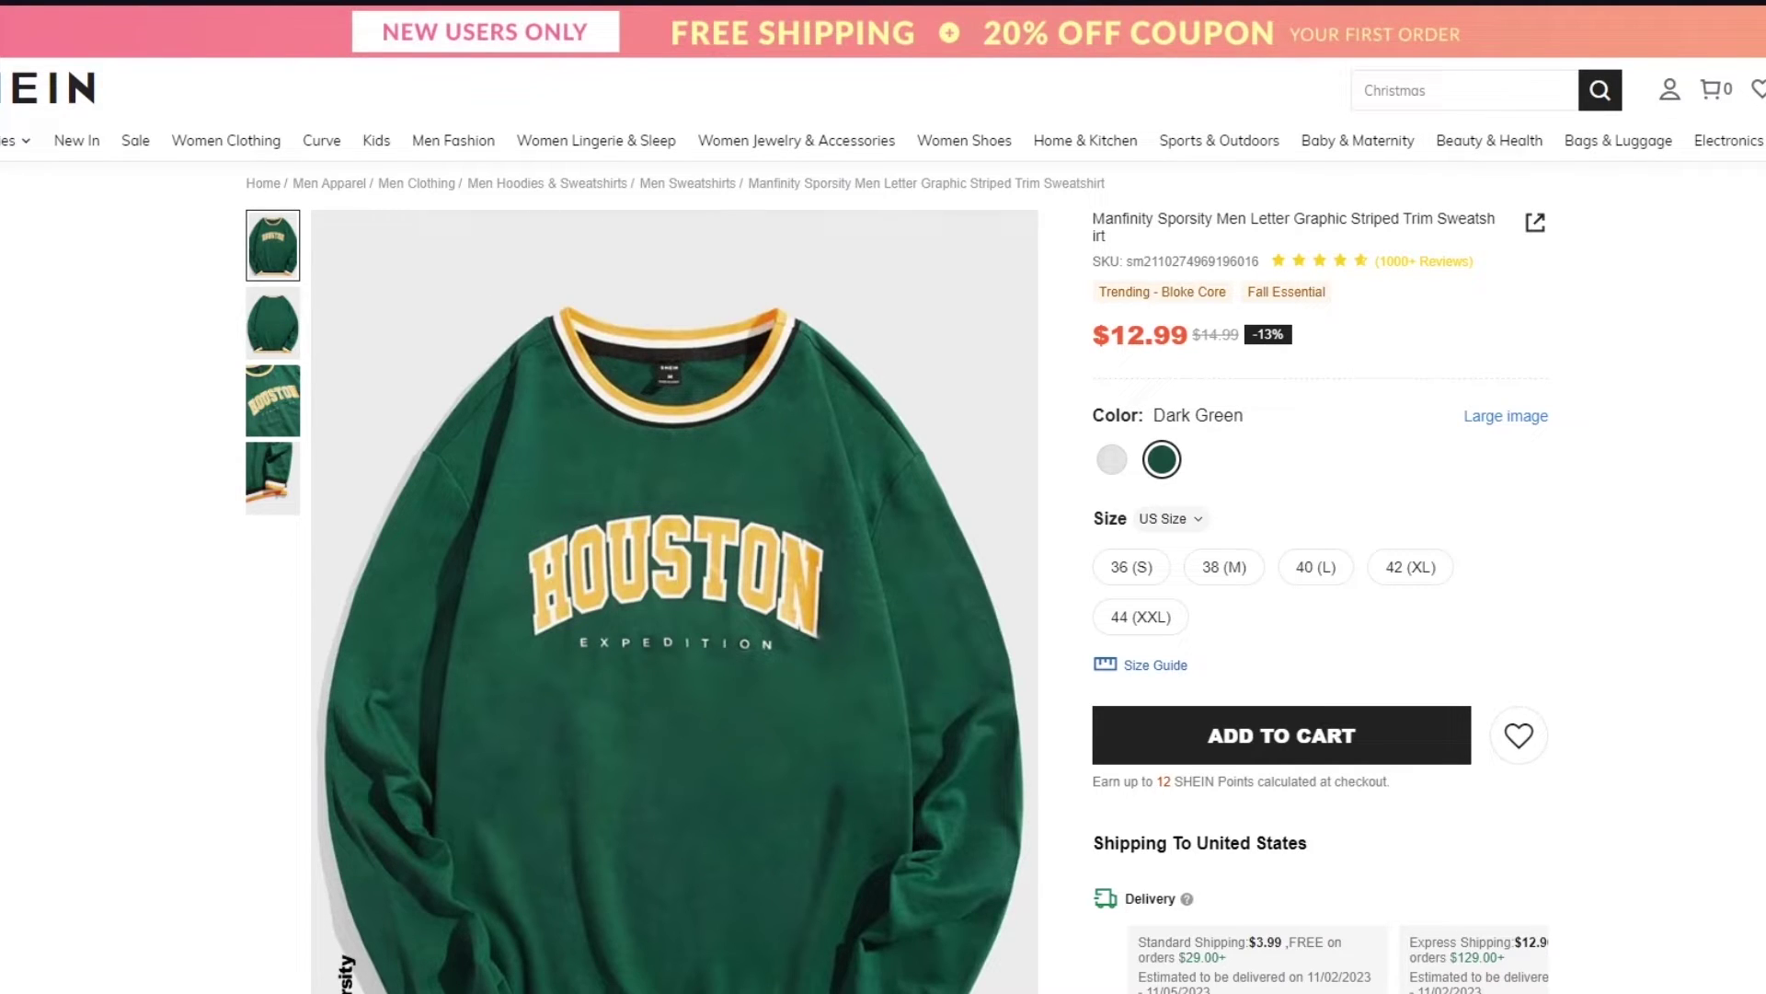
{"action": "left_click", "coordinate": [1730, 3]}
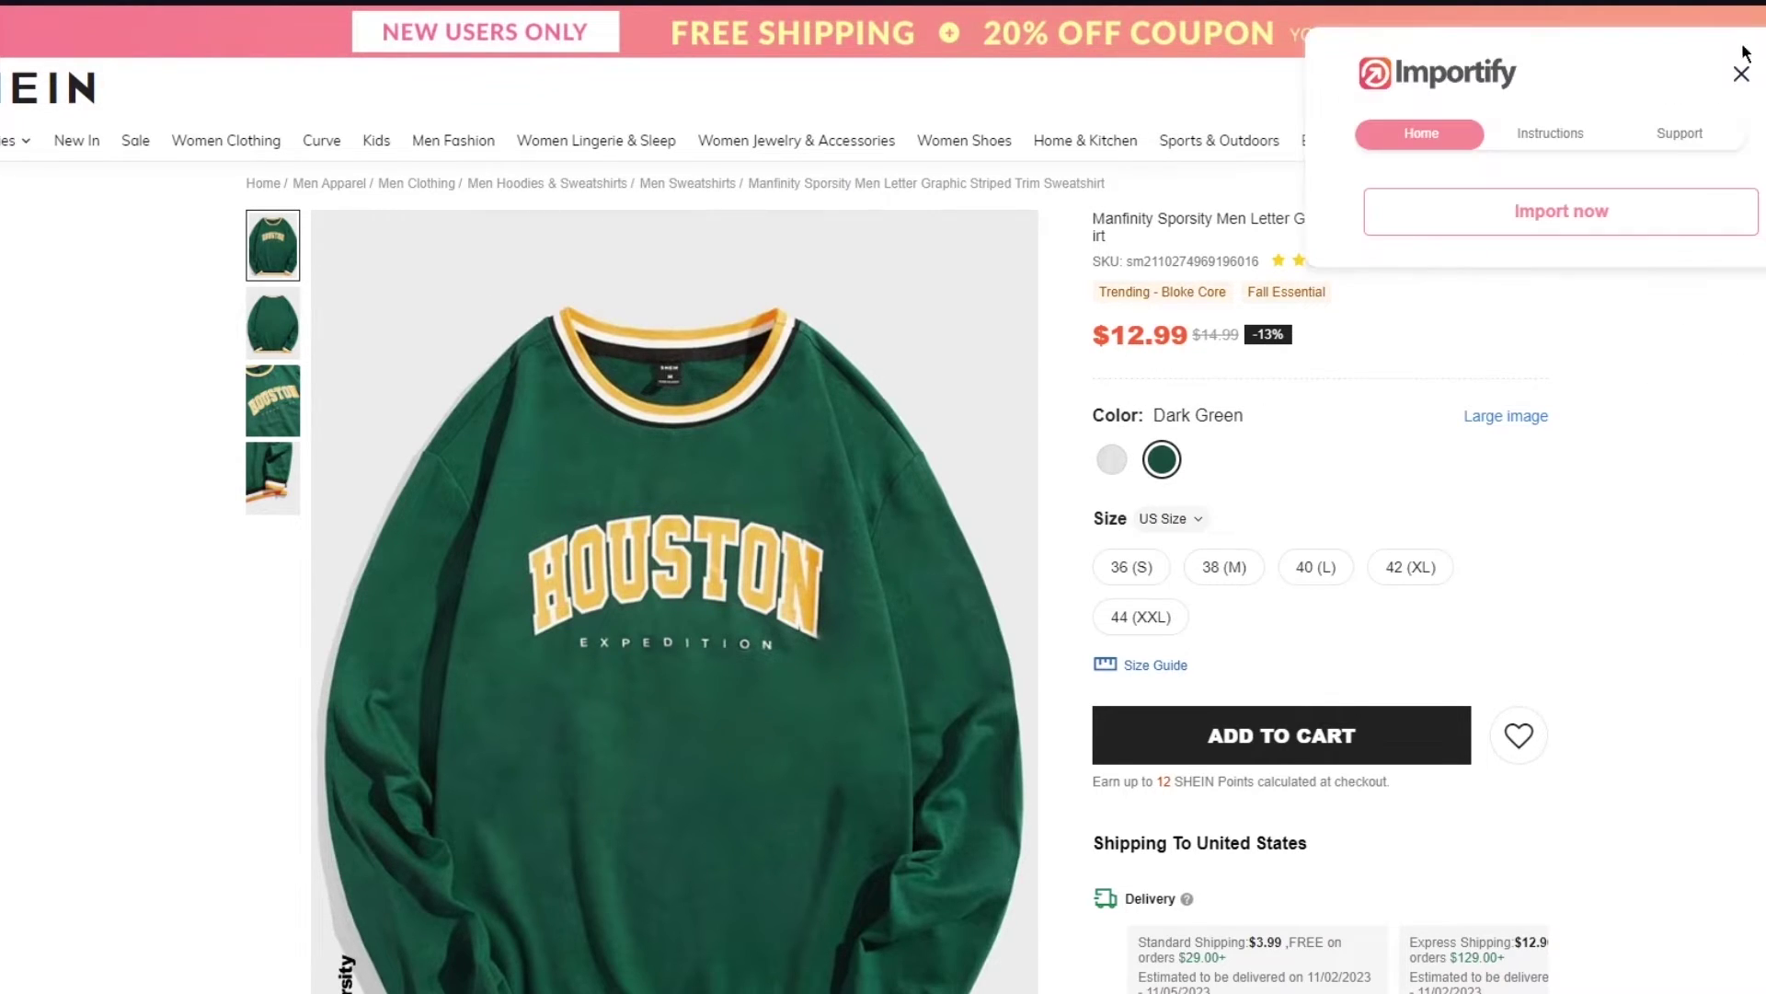
{"action": "left_click", "coordinate": [1576, 220]}
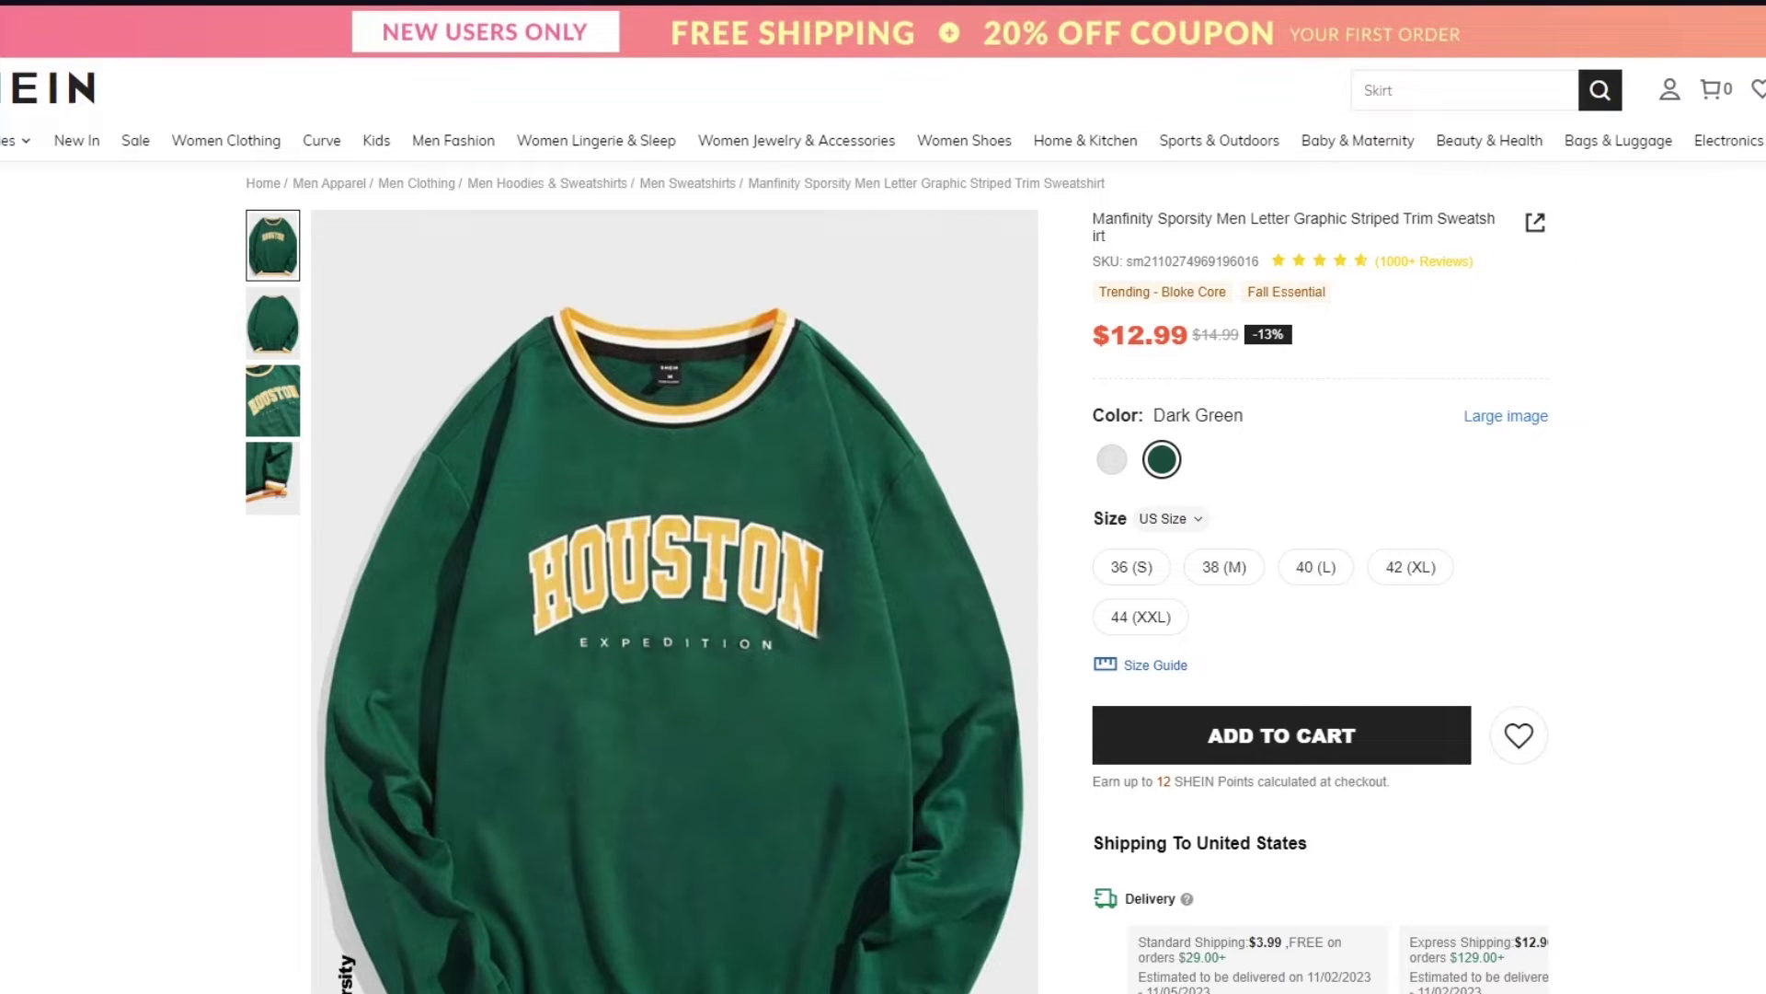
{"action": "scroll", "coordinate": [116, 261], "scroll_direction": "down", "scroll_amount": 10}
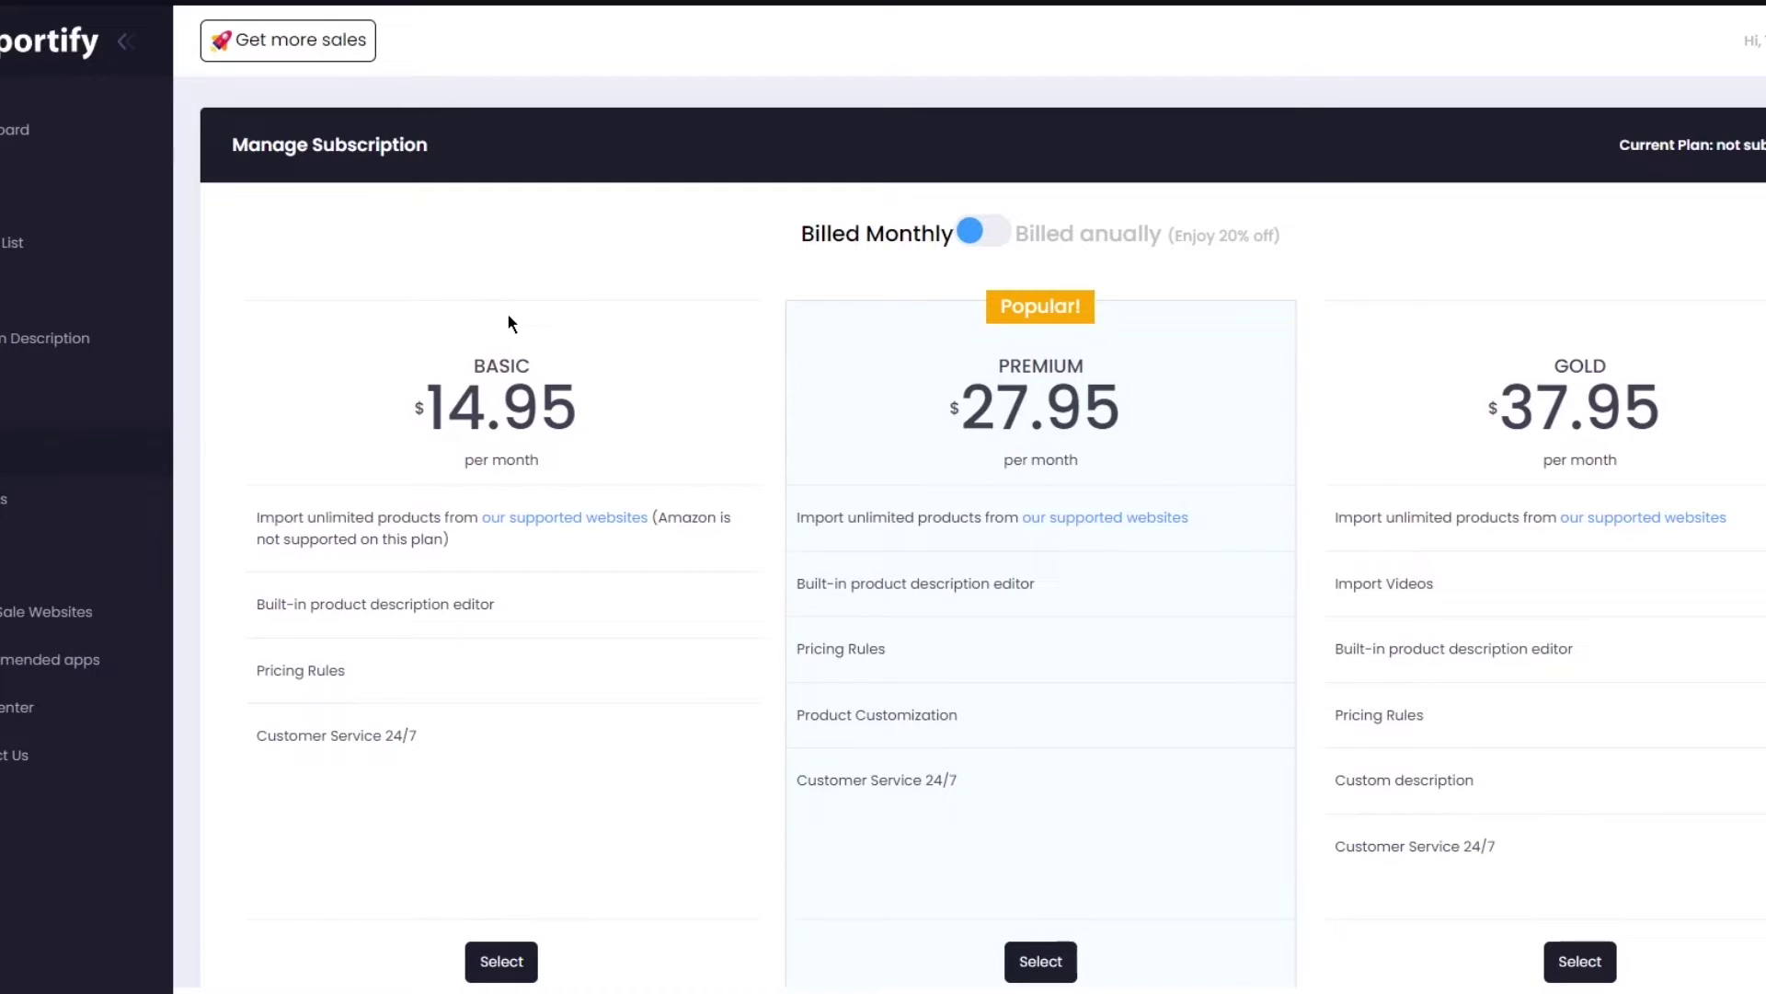
- Review Importify's monthly Basic, Premium and Gold plans, and dismiss the recommended apps dialog in the Shopify admin
{"action": "scroll", "coordinate": [898, 284], "scroll_direction": "down", "scroll_amount": 2}
{"action": "scroll", "coordinate": [920, 281], "scroll_direction": "up", "scroll_amount": 2}
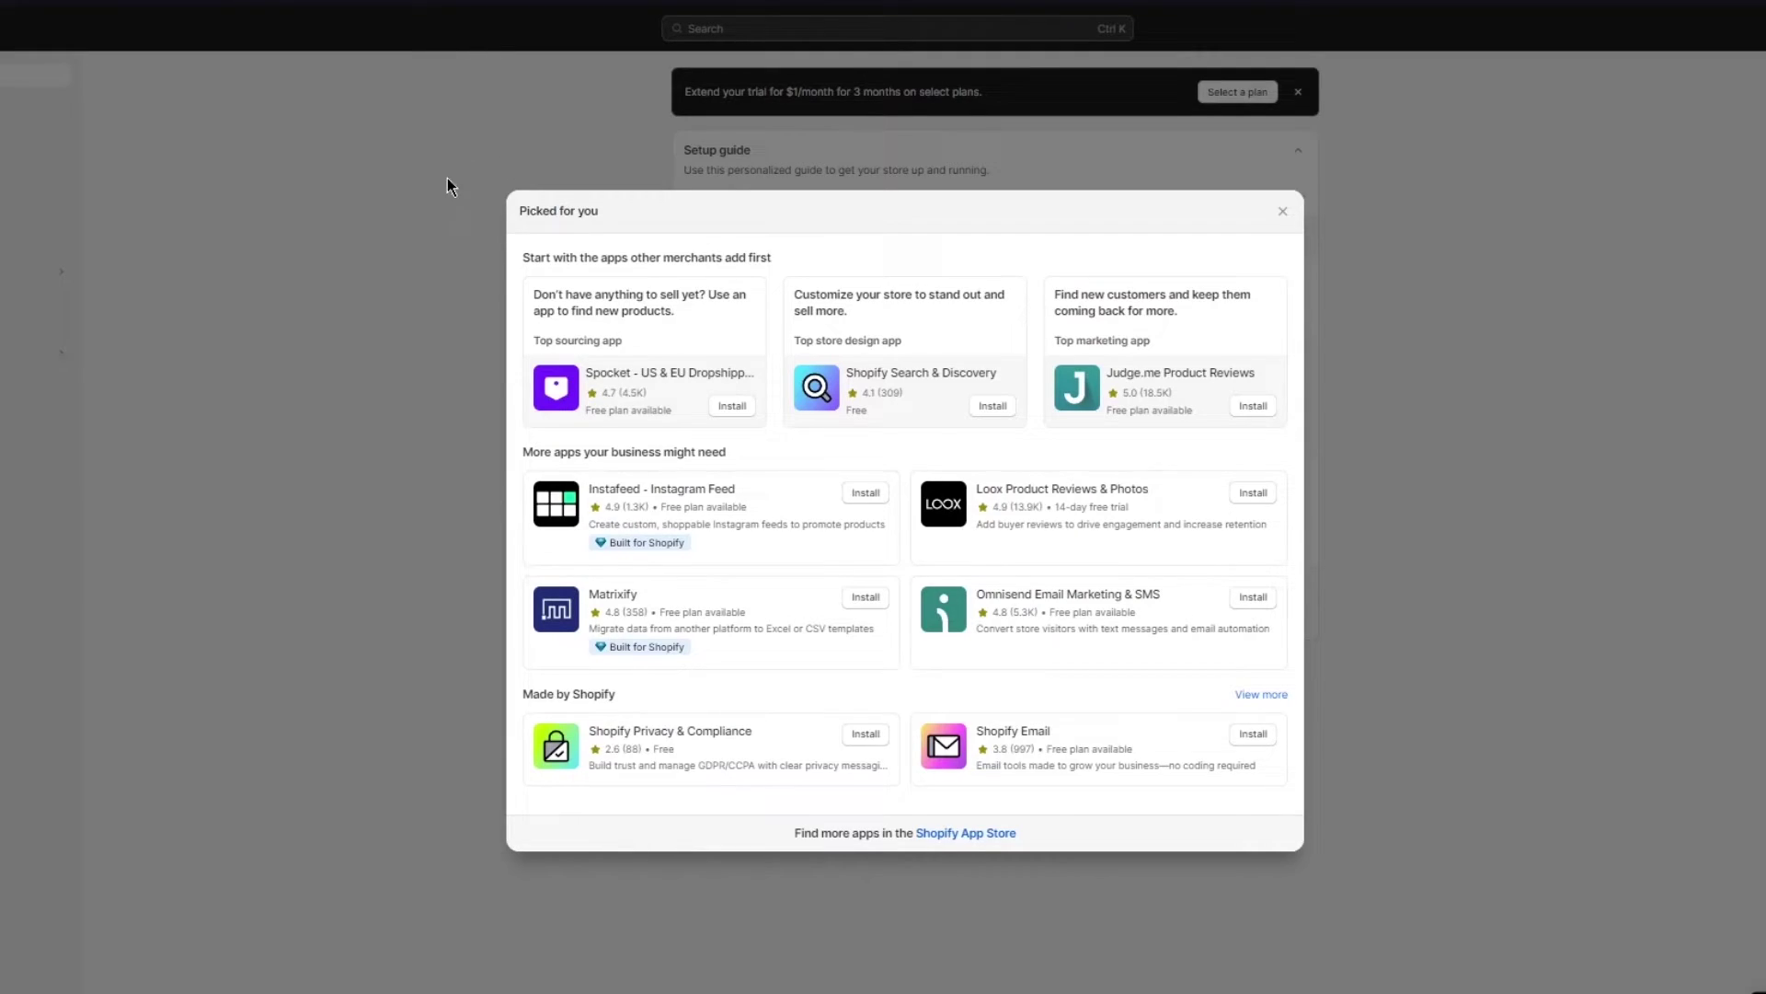
{"action": "left_click", "coordinate": [480, 278]}
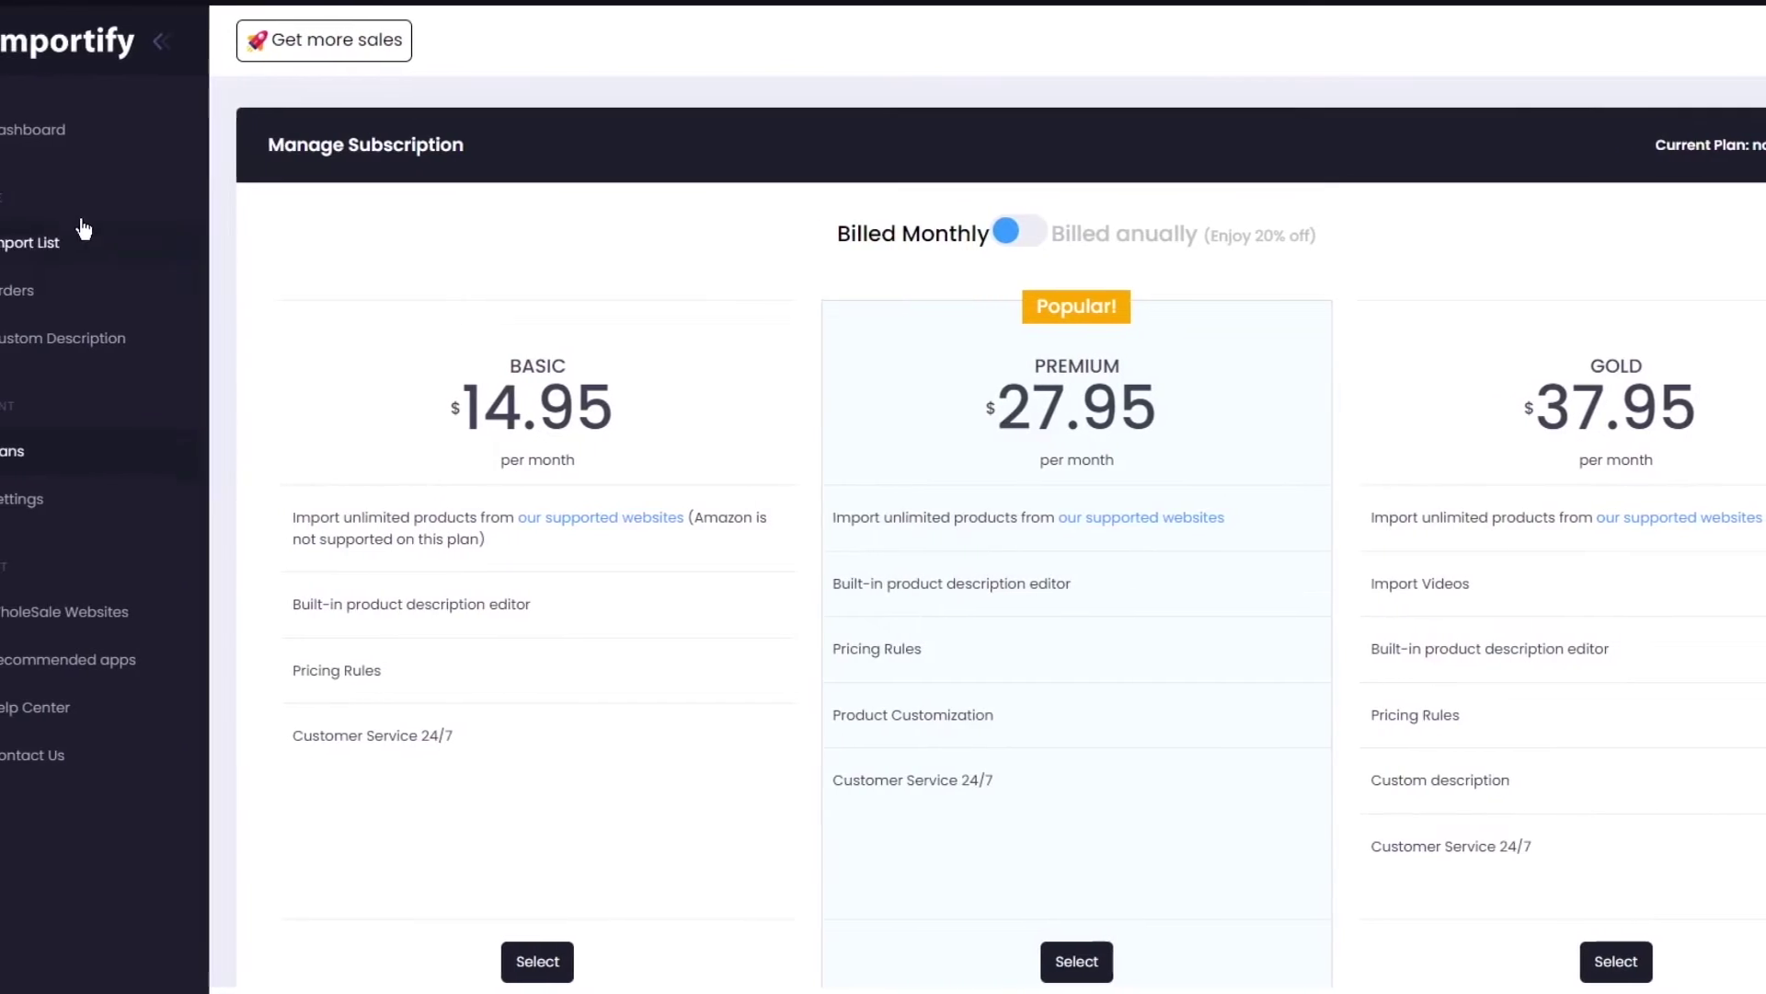
{"action": "left_click", "coordinate": [68, 261]}
{"action": "left_click", "coordinate": [449, 318]}
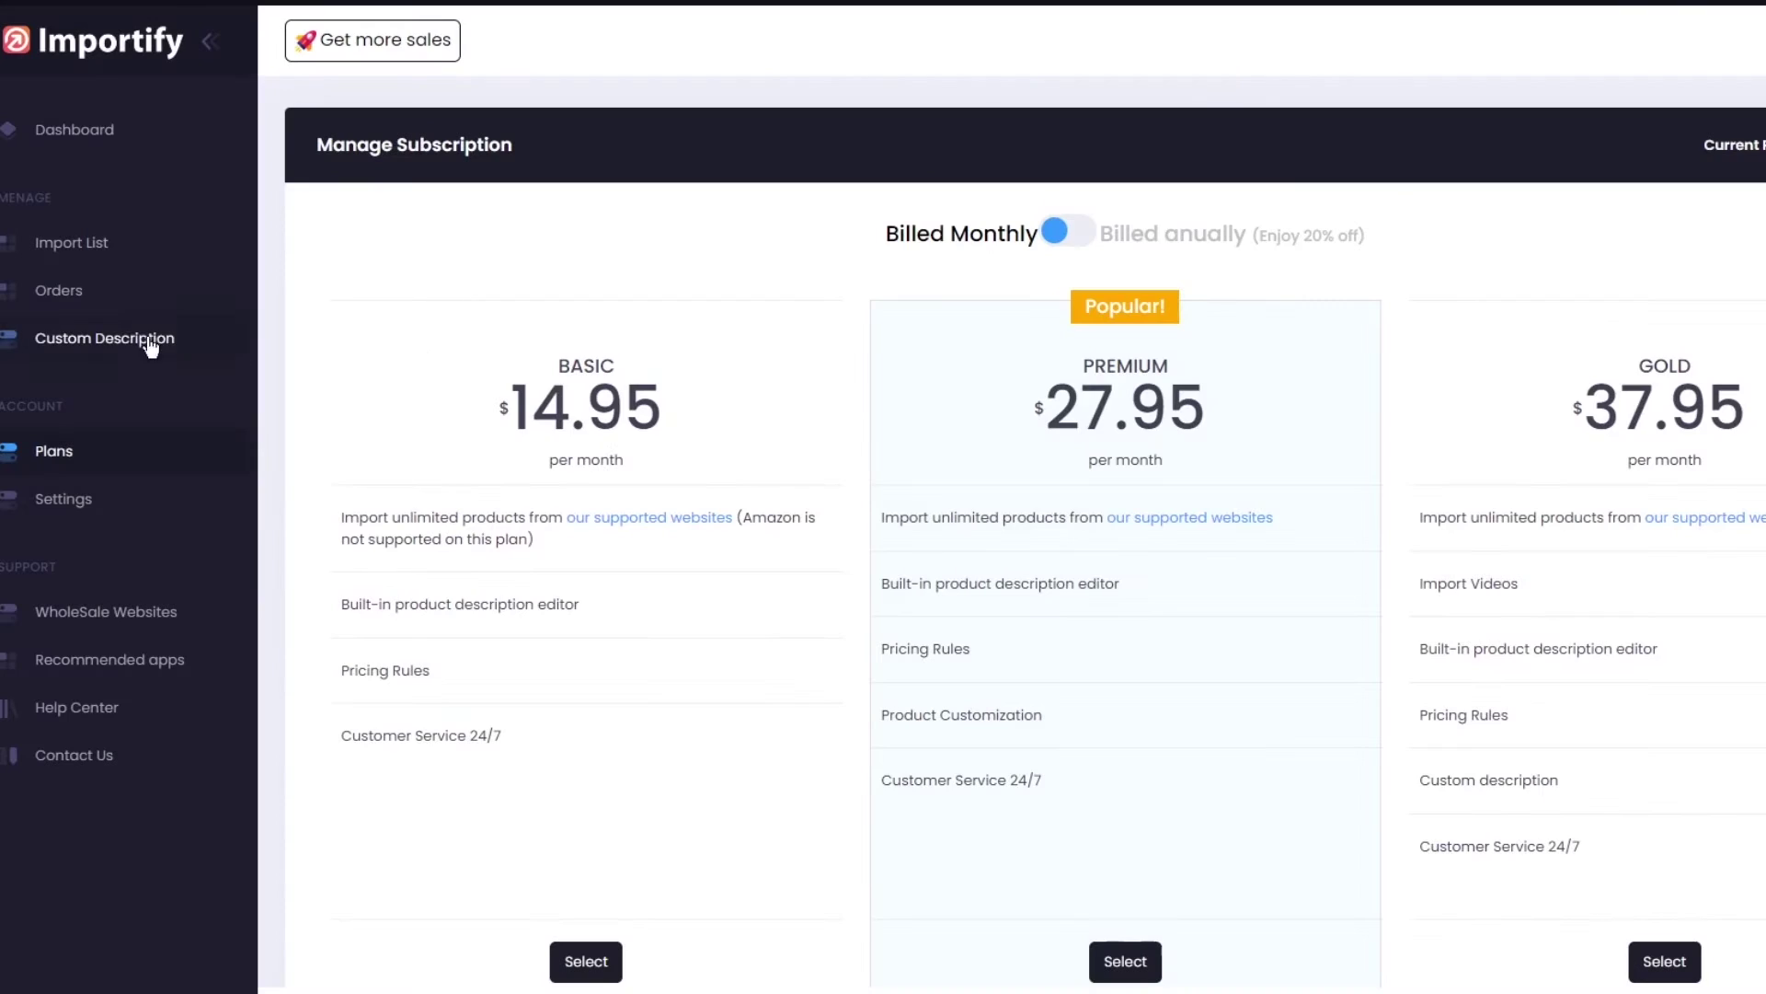
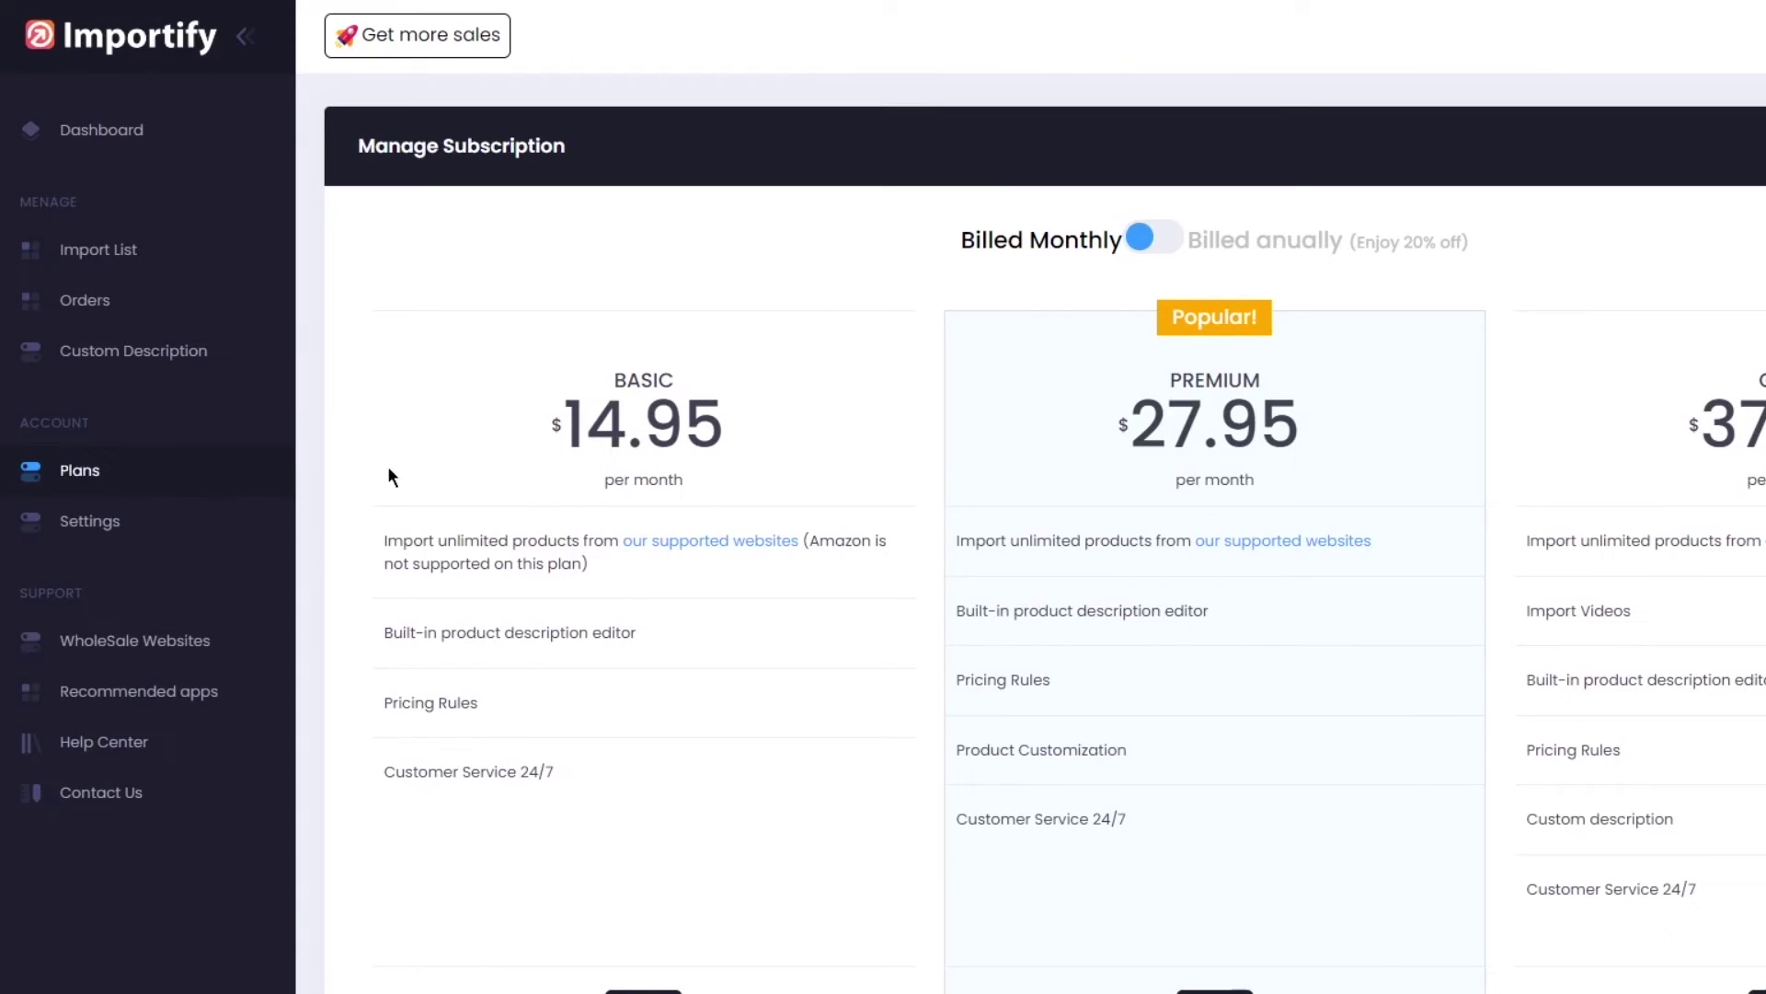
- Switch from Importify to the Shopify admin and open the store's Orders page
{"action": "left_click", "coordinate": [69, 313]}
{"action": "left_click", "coordinate": [594, 329]}
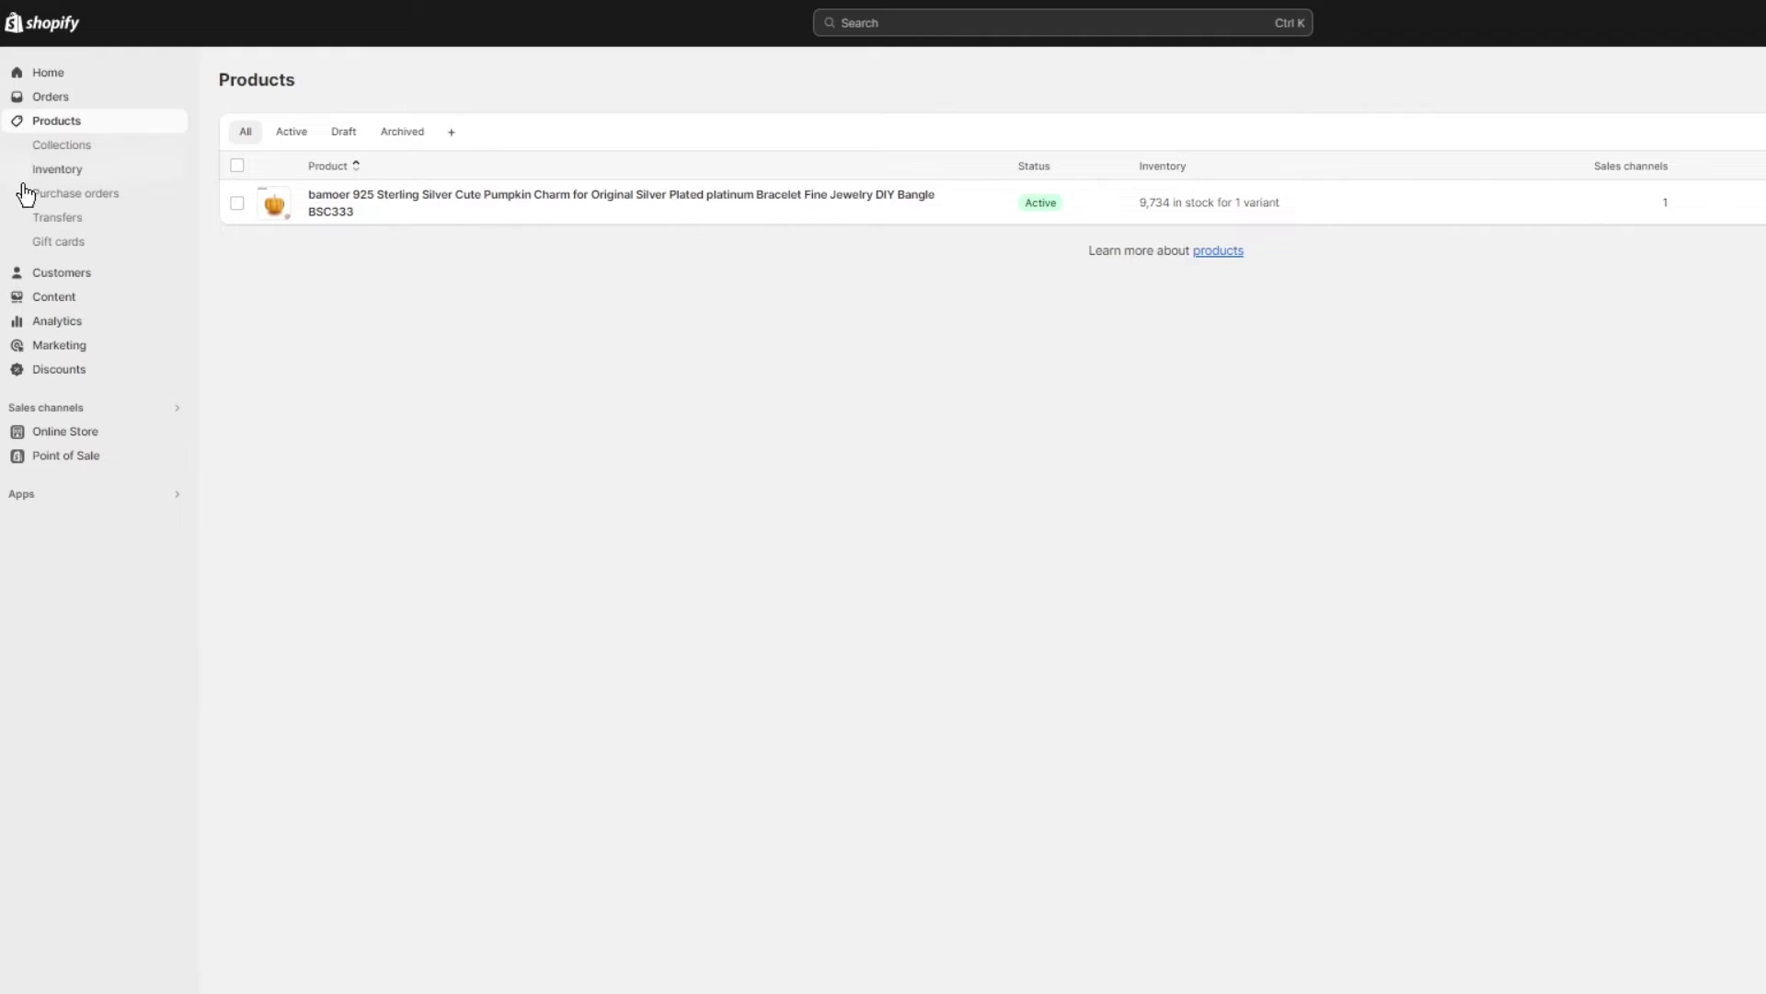
{"action": "left_click", "coordinate": [60, 109]}
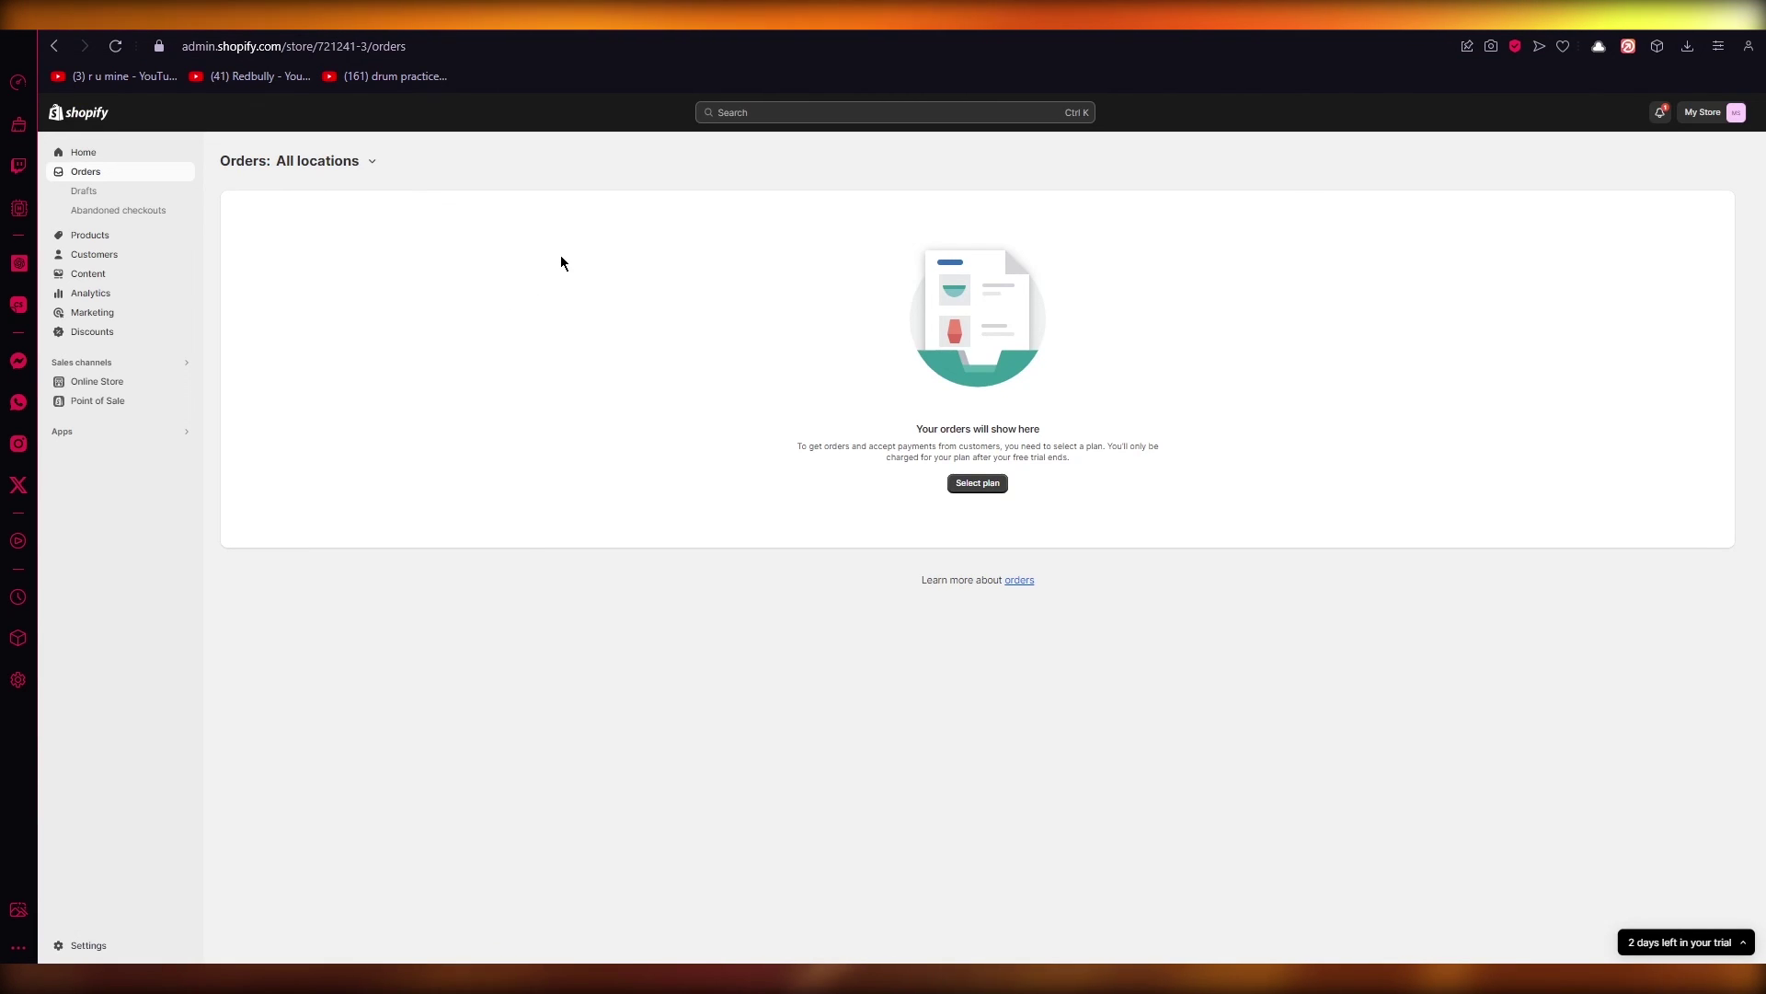
- Open Importify's subscription page through the browser extension, and close it to return to the Shopify orders
{"action": "left_click", "coordinate": [1630, 46]}
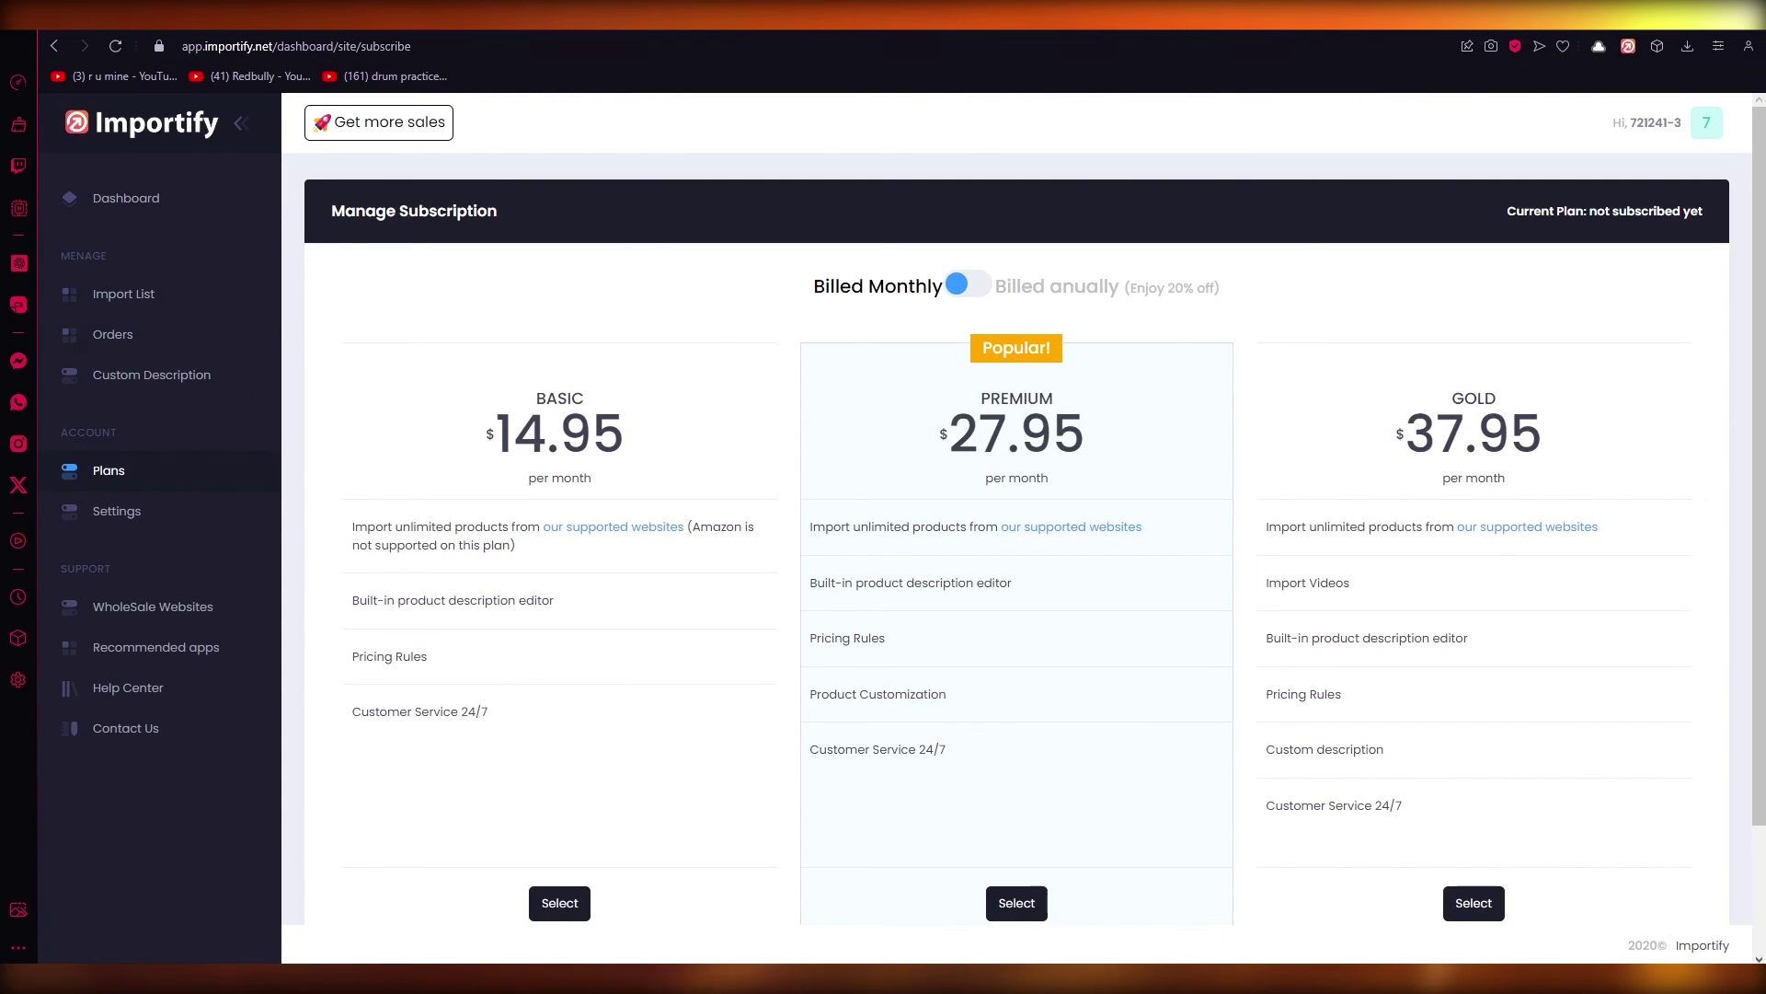
{"action": "key", "text": "ctrl+w"}
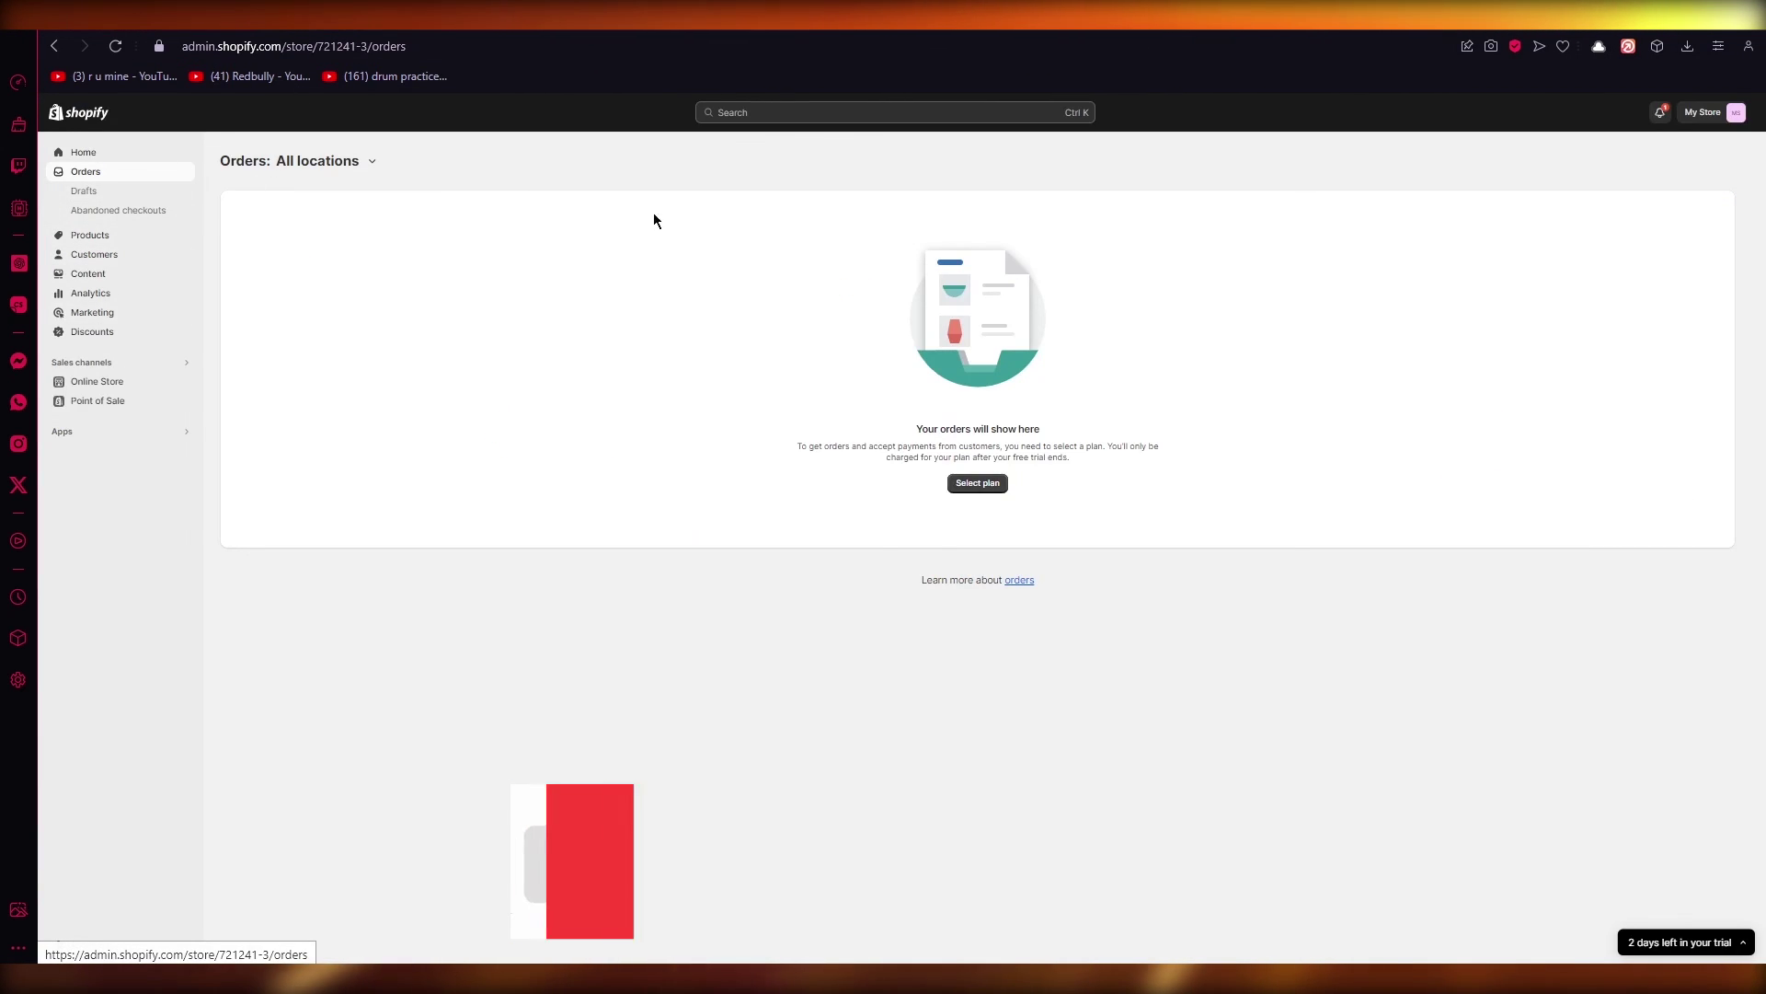